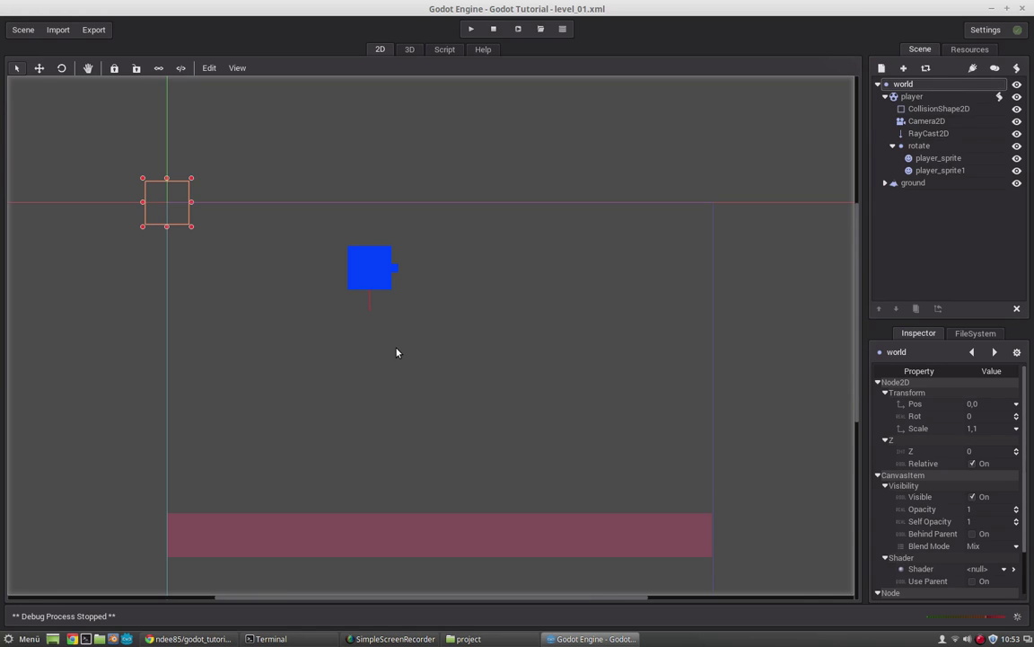
- Run the current level, make the player box jump, then stop the game
key("F5")
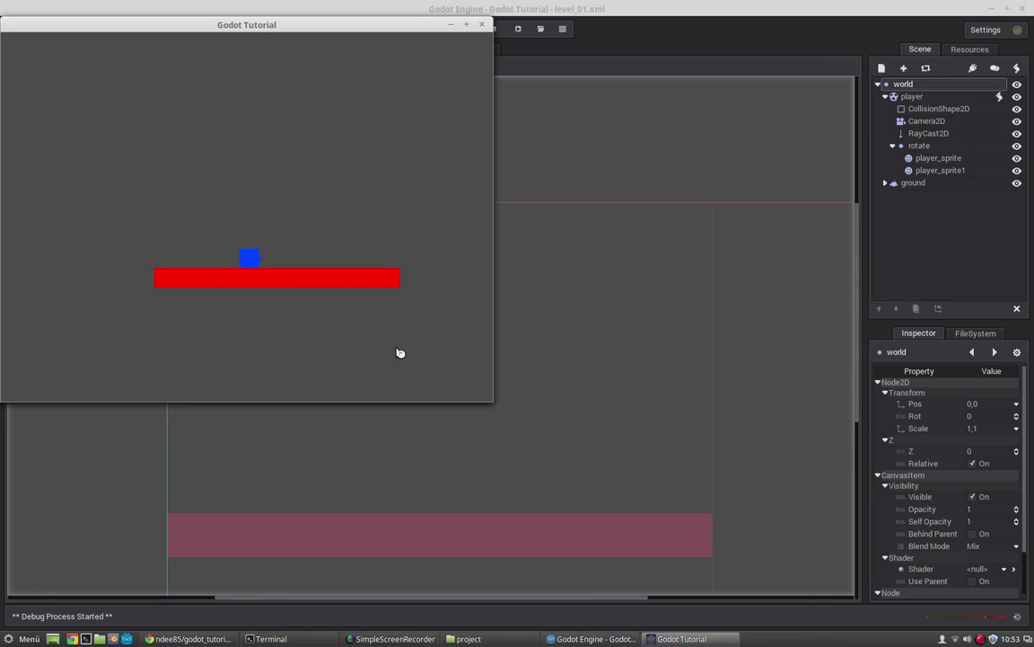
key("Up")
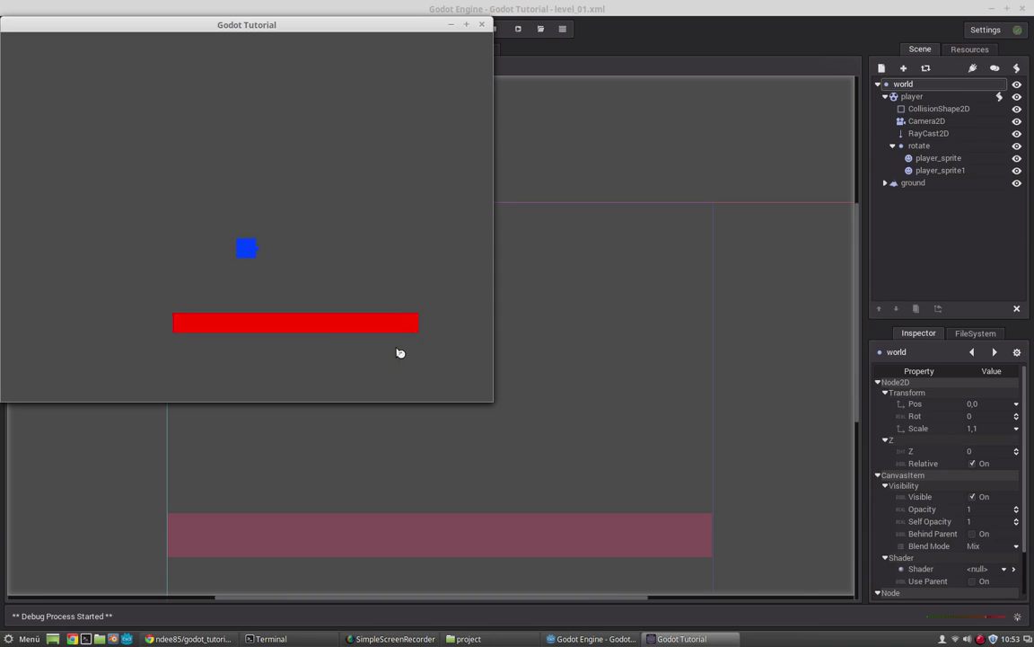
key("F8")
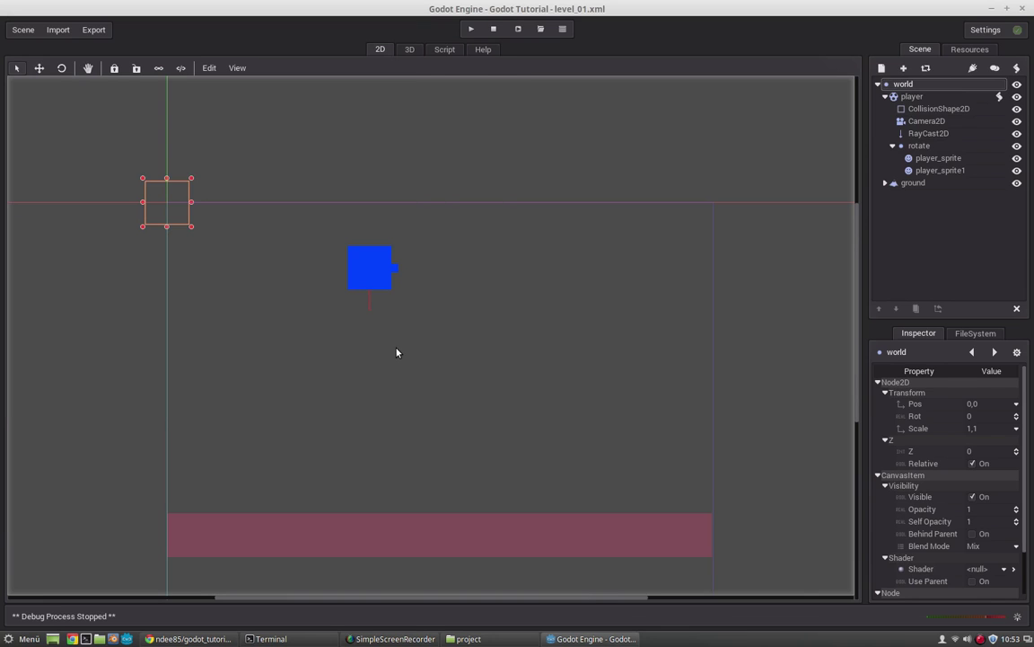
- Open the gBot demo project and start playing its robot level
left_click(127, 640)
double_click(144, 166)
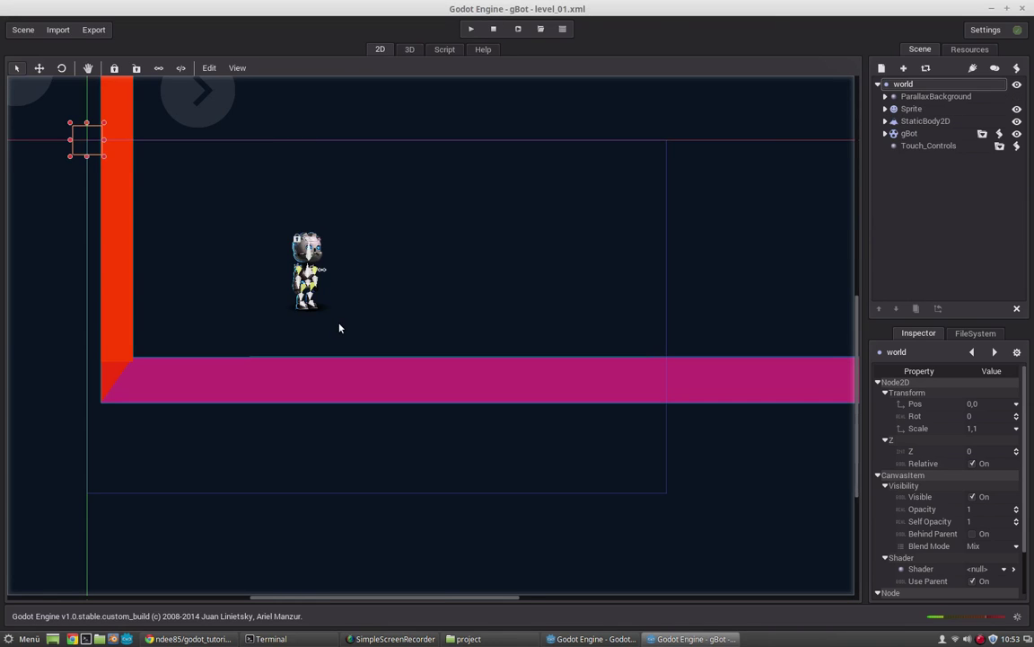
key("F5")
key("Right")
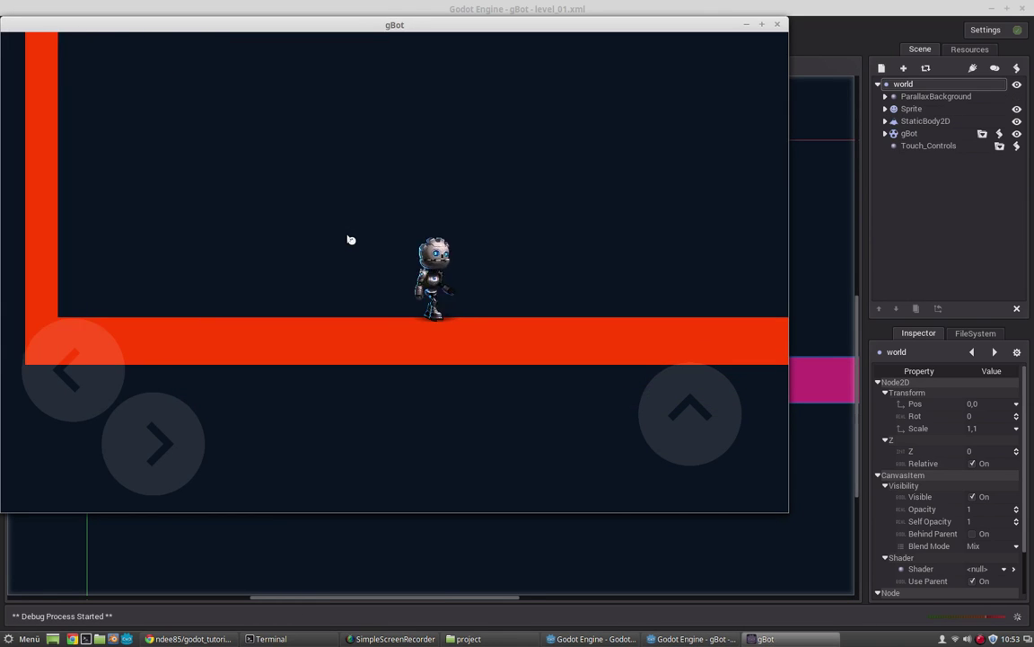
key("Left")
key("Up")
- Keep running and jumping the robot, then close the game and the gBot editor
key("Right")
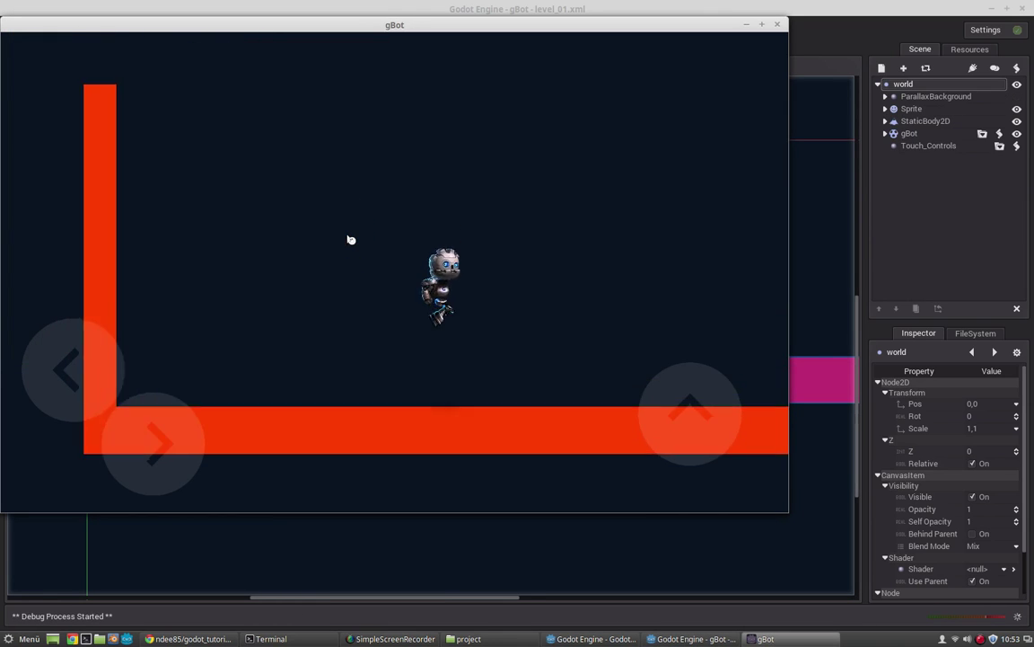
key("Left")
key("Up")
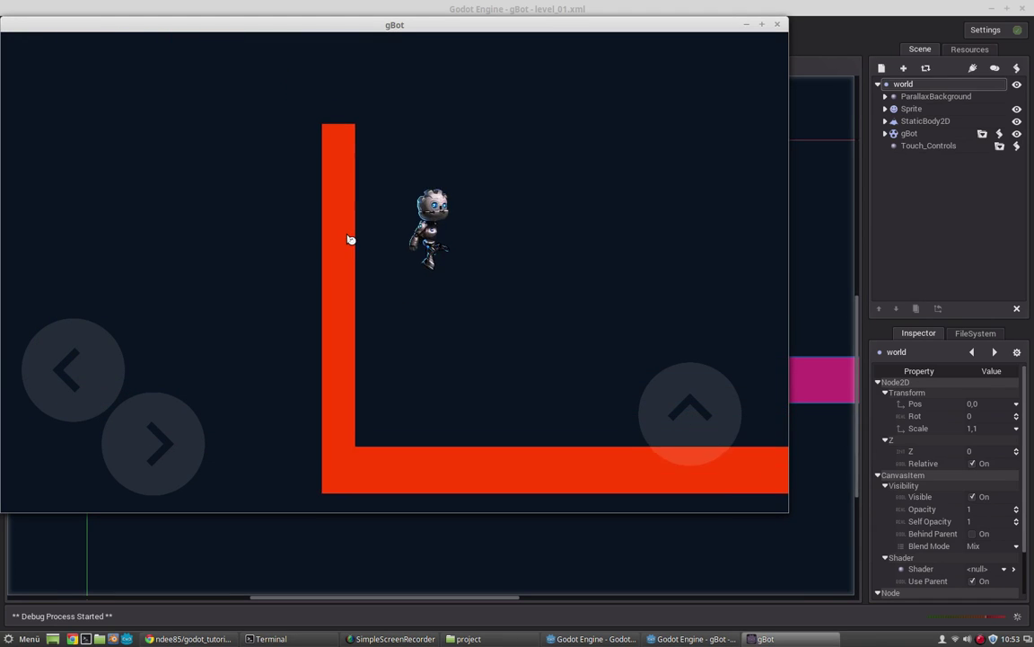
key("Right")
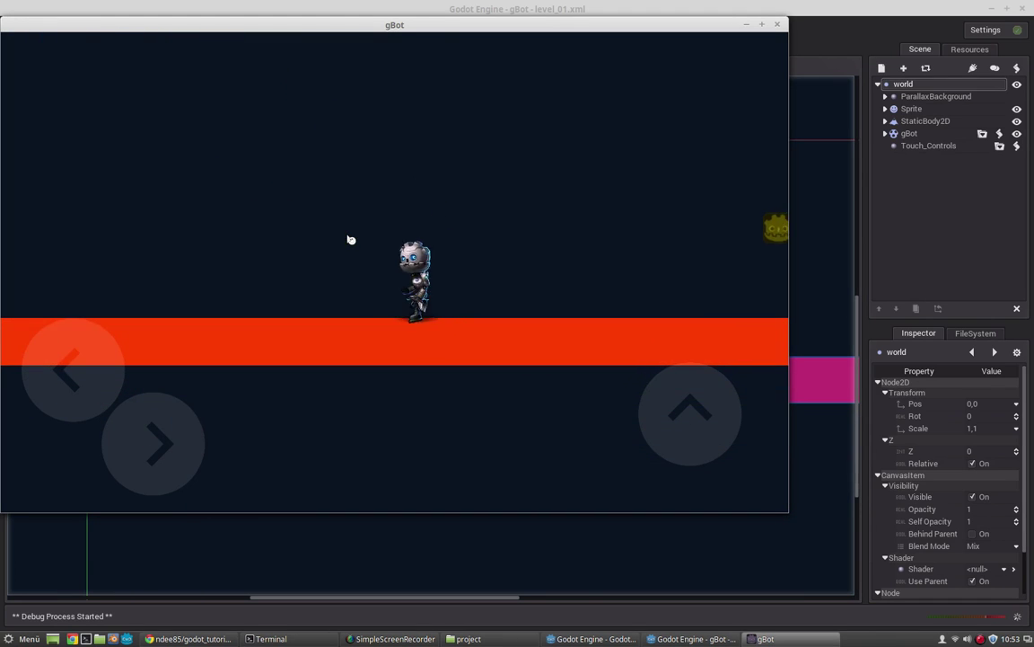
key("Left")
key("alt+F4")
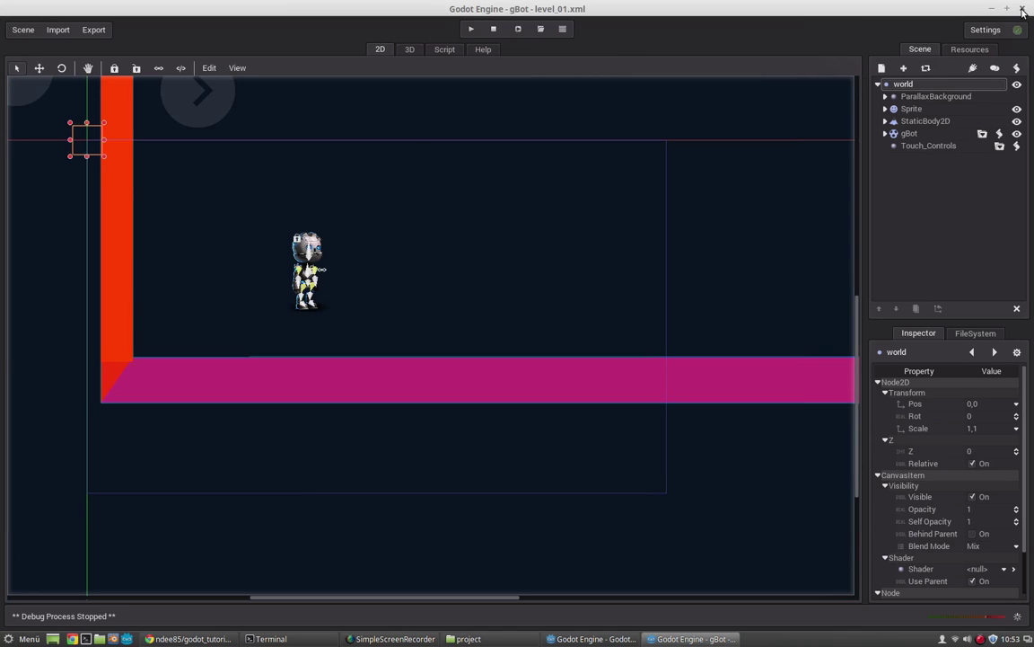
key("alt+F4")
- Confirm quitting gBot, then toggle player's children and select player to show its properties
left_click(551, 334)
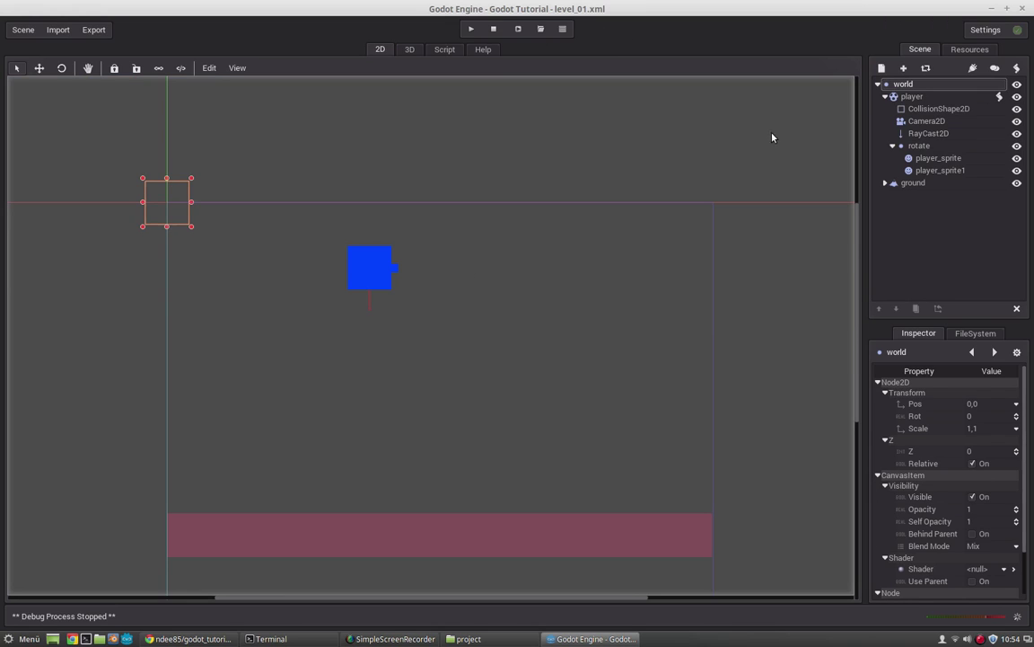
left_click(885, 96)
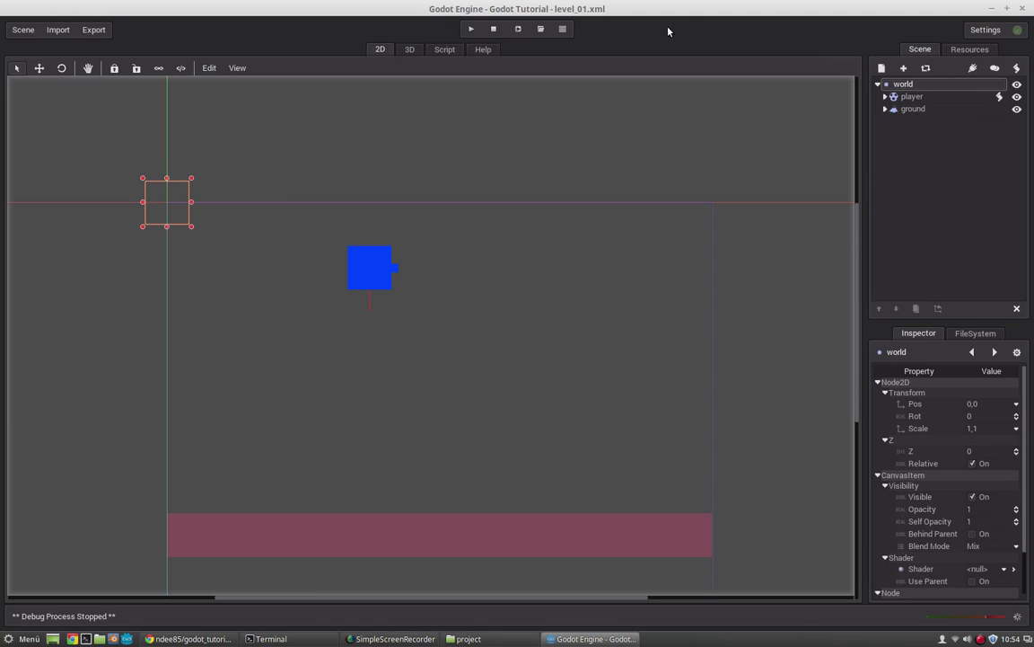
left_click(895, 86)
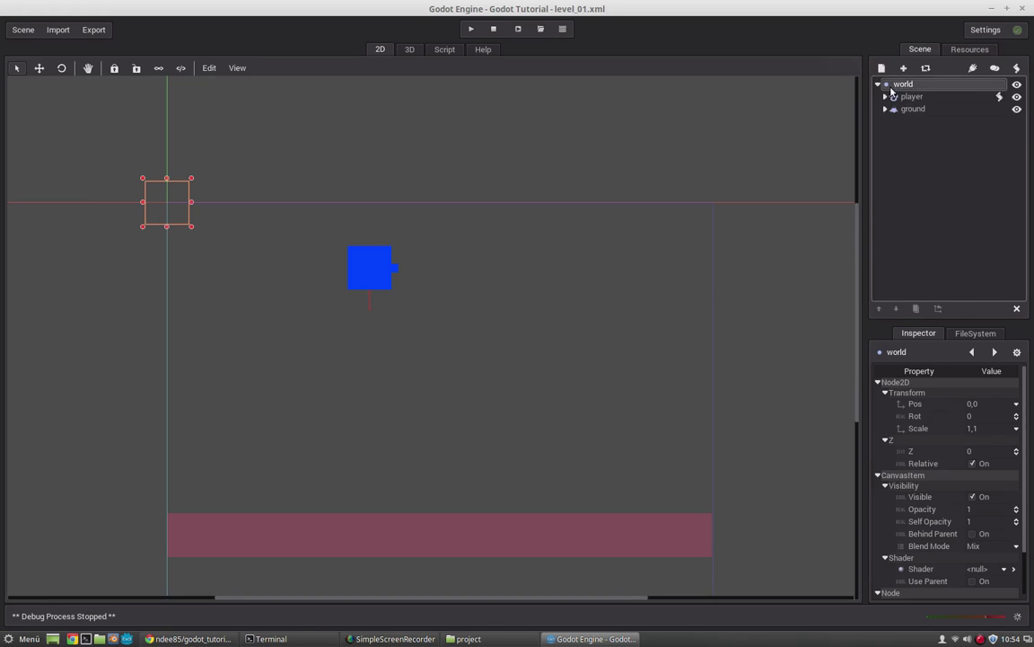
left_click(885, 96)
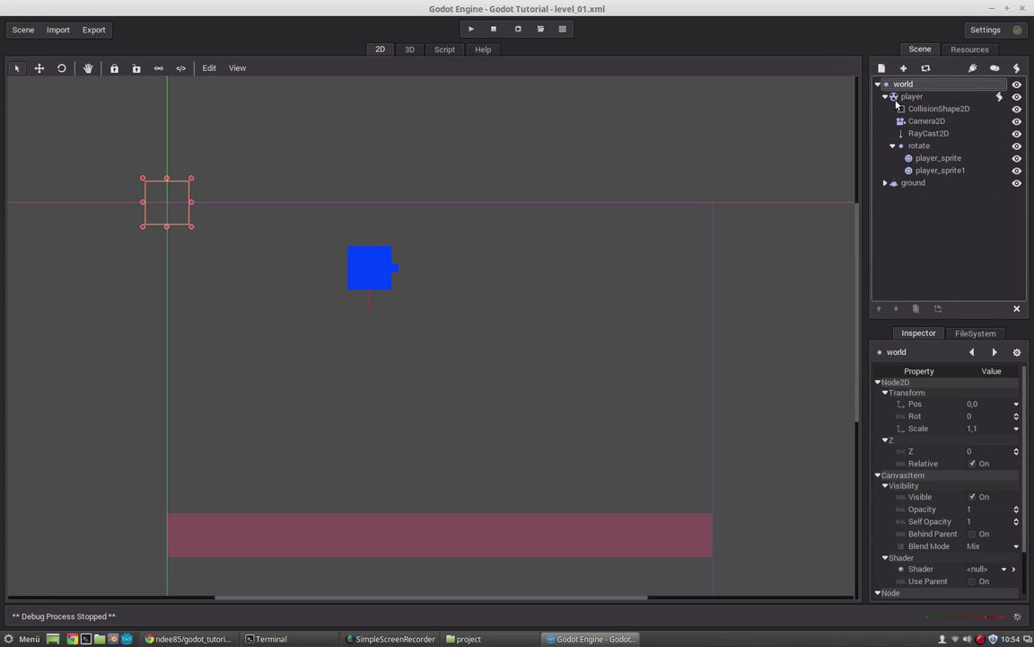
left_click(886, 96)
left_click(913, 96)
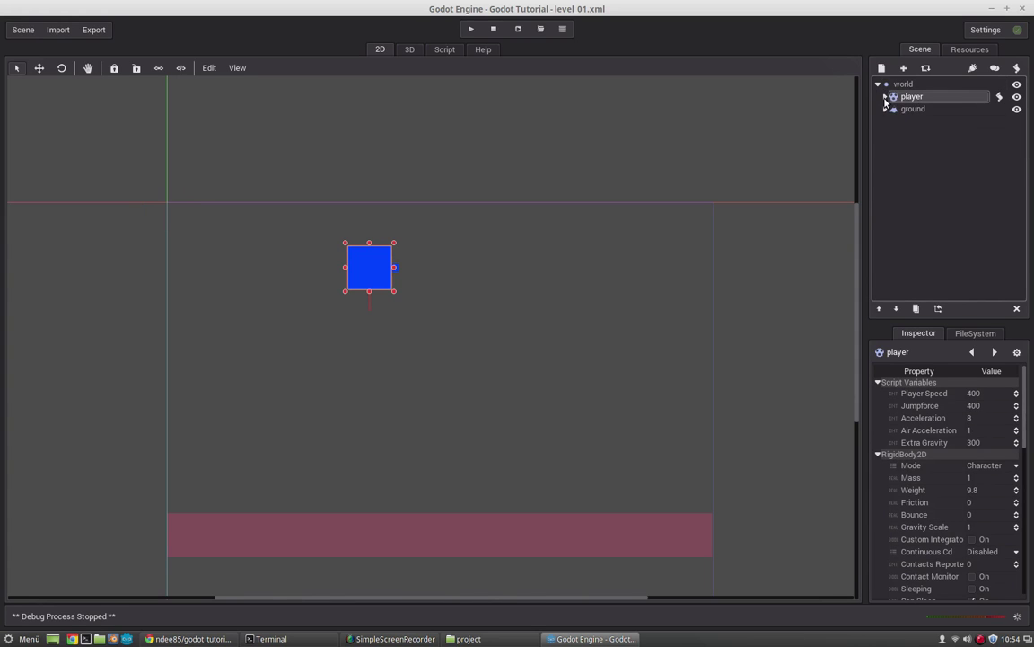
- Expand and collapse player and ground to review their children, ending with both collapsed
left_click(886, 96)
left_click(886, 96)
left_click(886, 109)
left_click(885, 109)
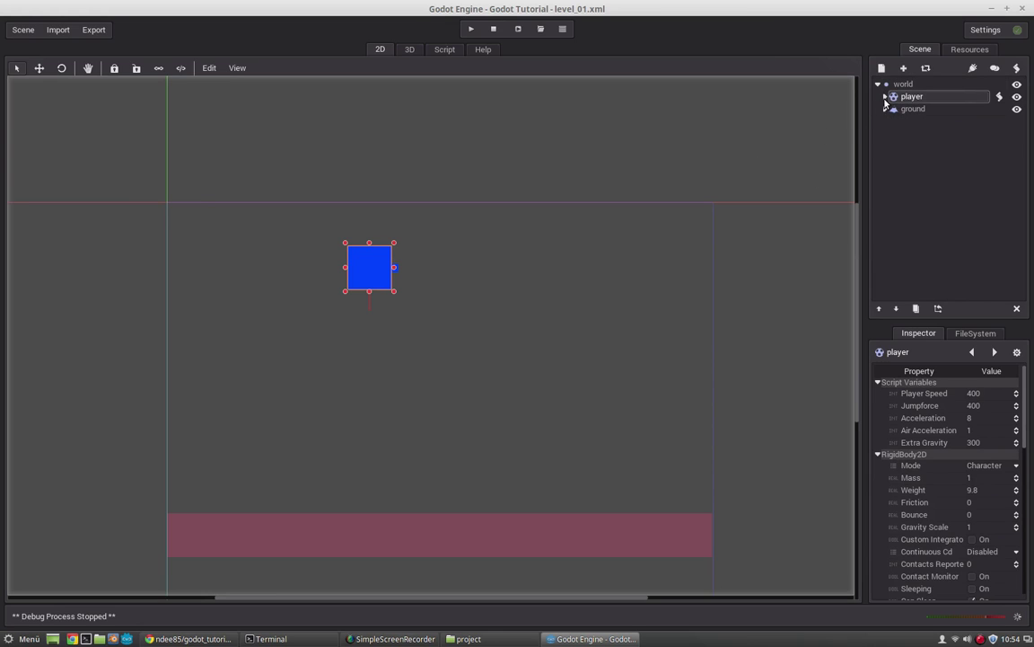
left_click(885, 96)
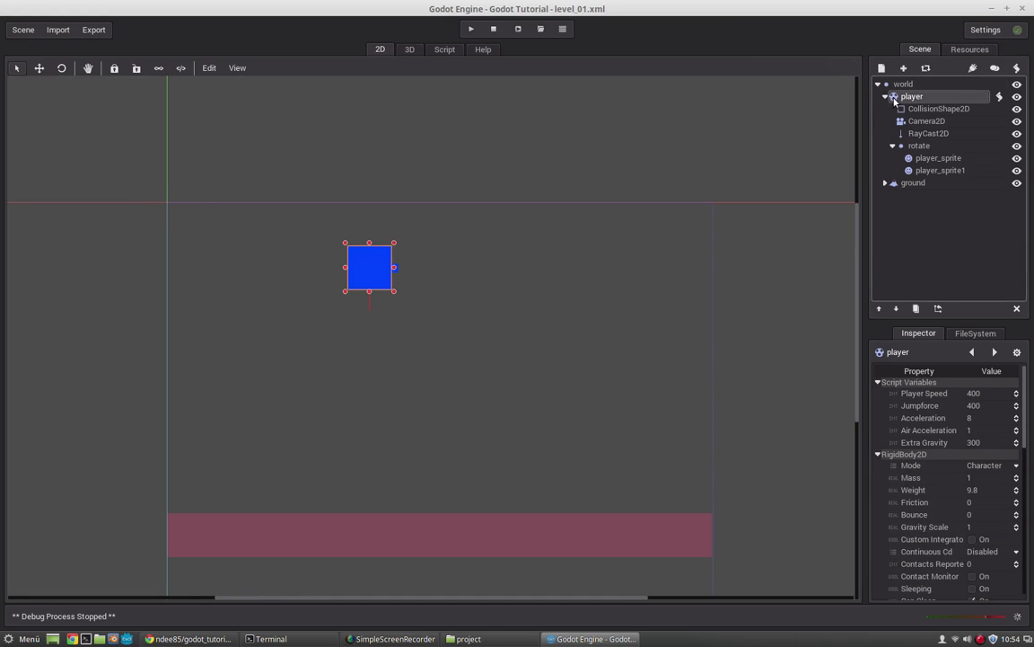
left_click(887, 96)
left_click(885, 96)
left_click(885, 96)
left_click(885, 108)
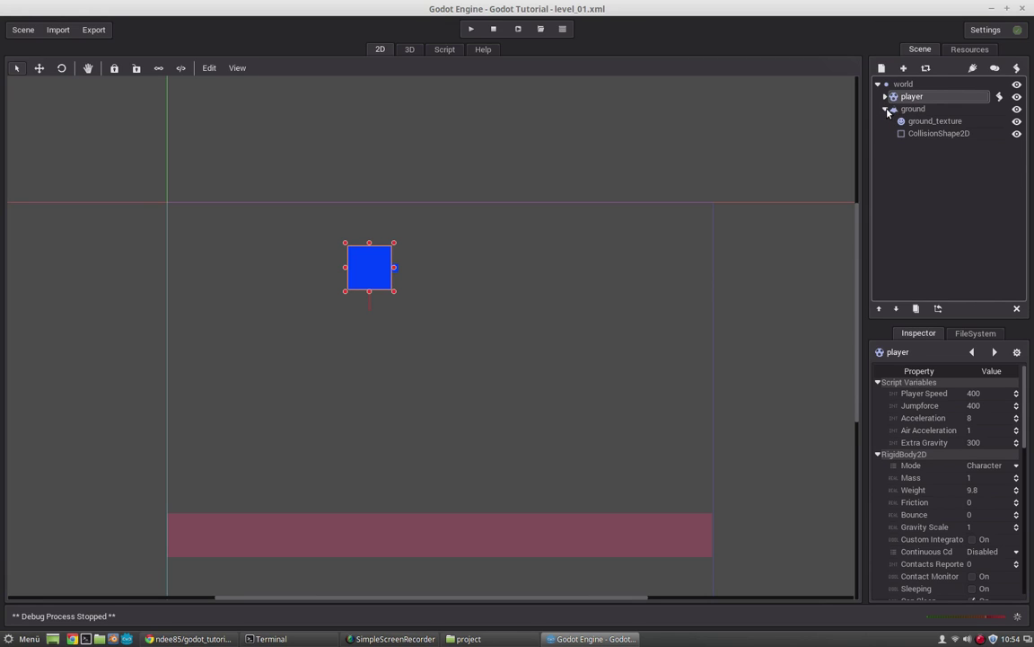
left_click(886, 108)
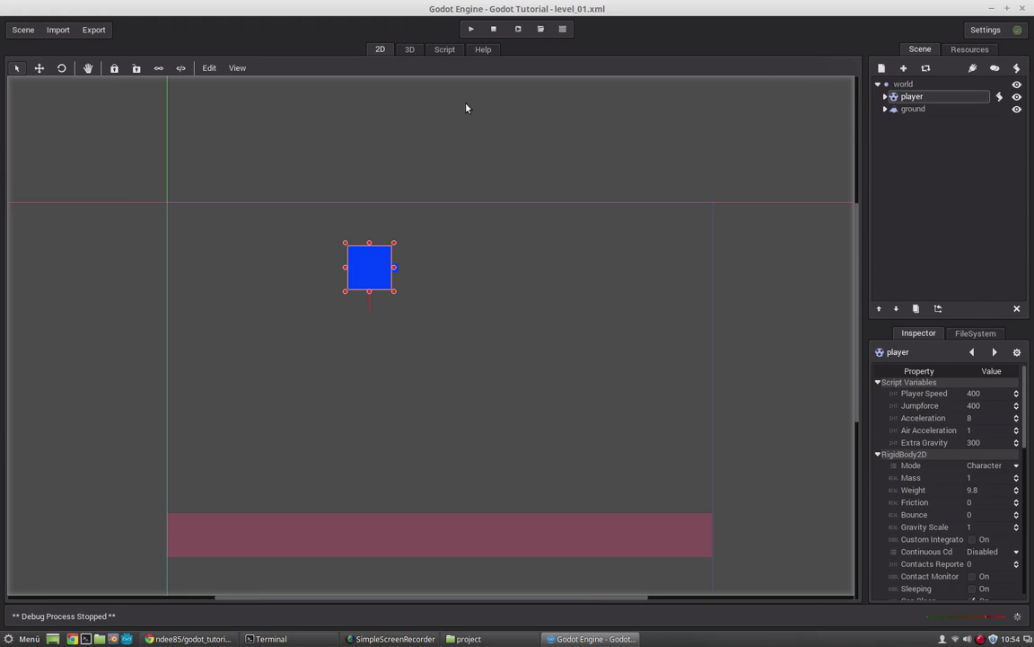
left_click(24, 29)
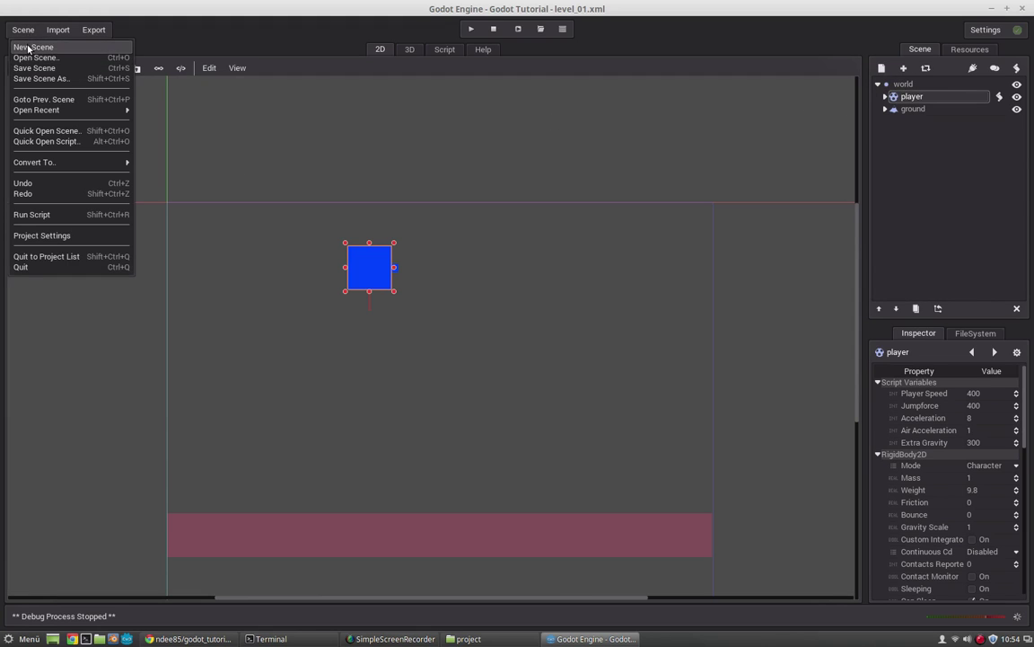
left_click(170, 33)
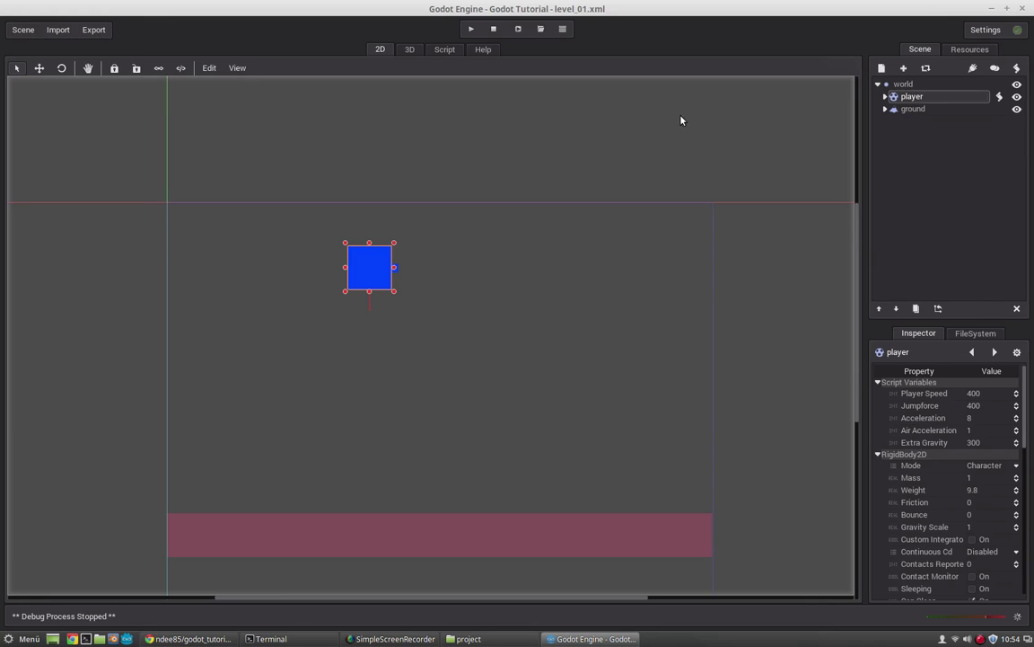
left_click(902, 83)
left_click(910, 96)
left_click(885, 96)
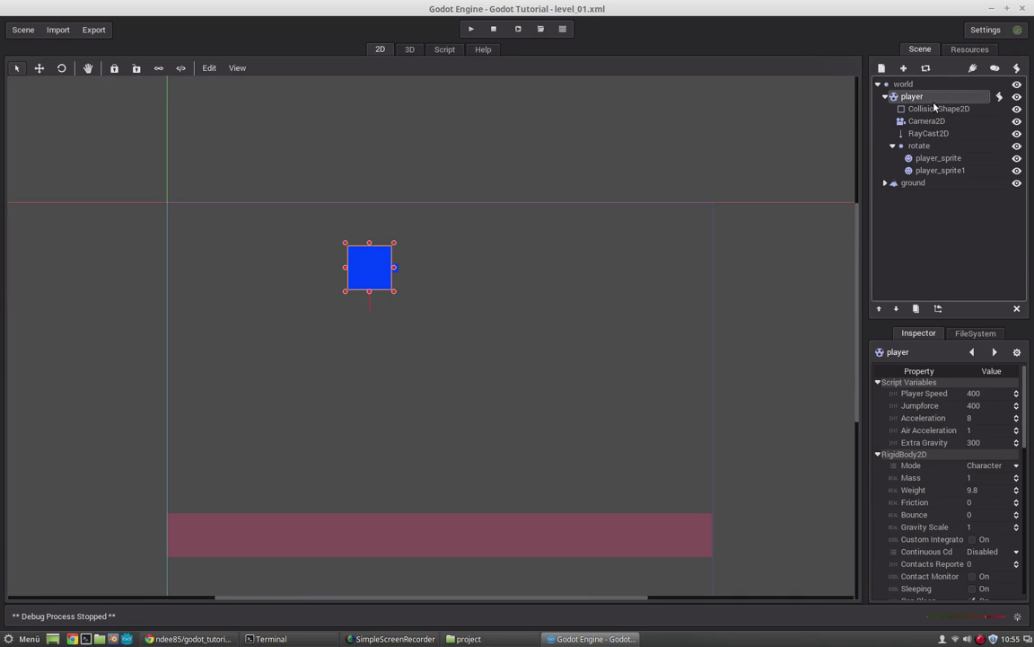
left_click(885, 96)
left_click(885, 96)
left_click(886, 96)
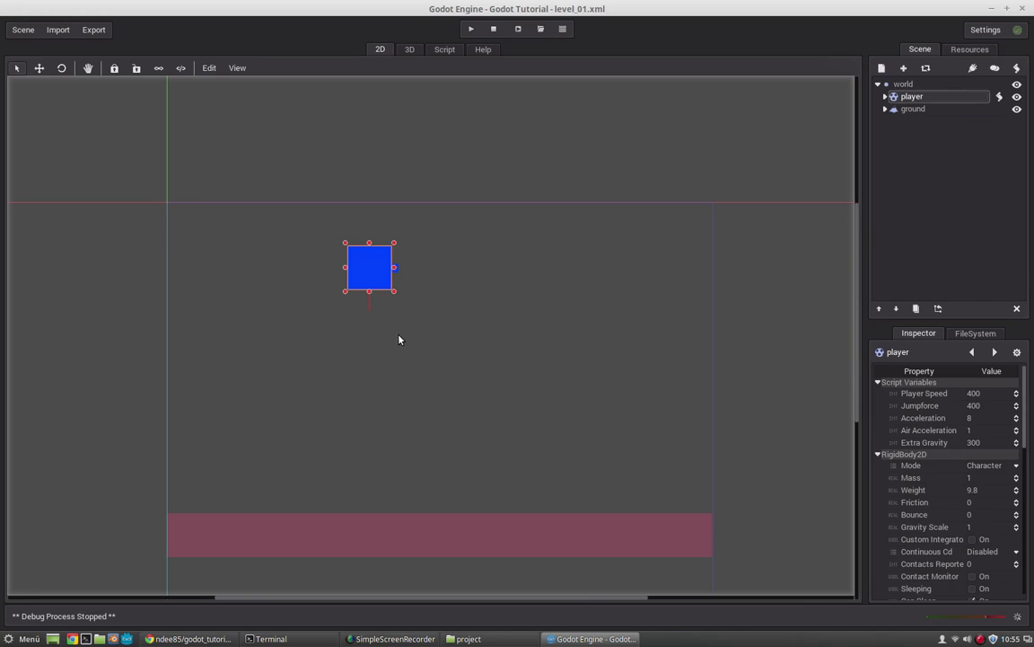
- Duplicate player as player1, place it right of the original, and test both in-game
key("ctrl+d")
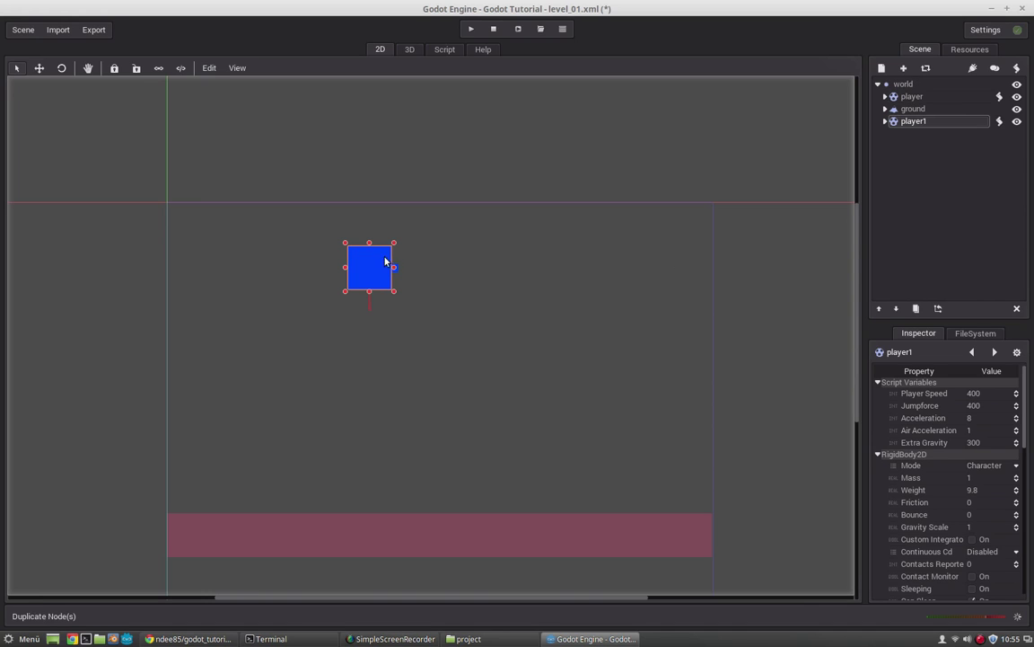
left_click_drag(388, 266, 526, 264)
key("F5")
key("Left")
key("Right")
key("Left")
key("Up")
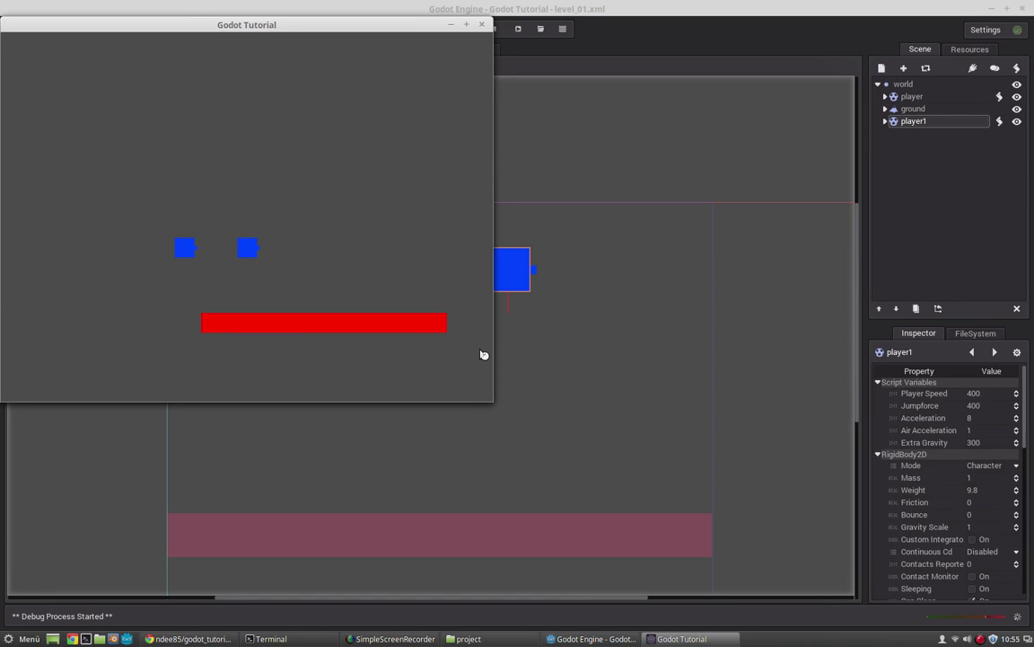
key("Right")
key("Up")
key("F8")
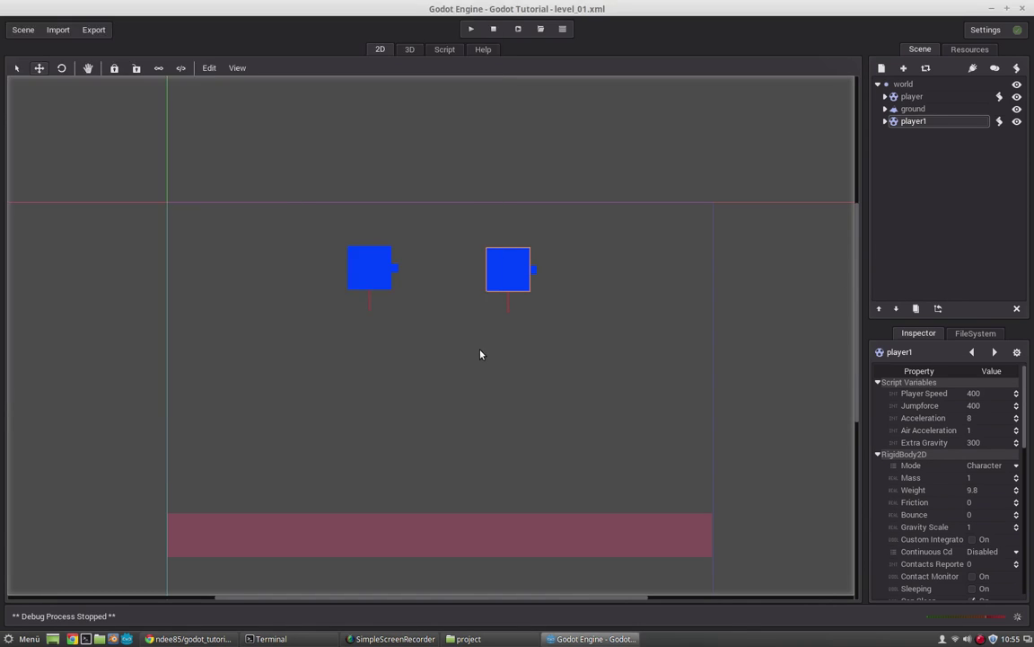
- Shift player1's player_sprite1 slightly and run the level again to test it
left_click(886, 121)
left_click(885, 121)
double_click(899, 123)
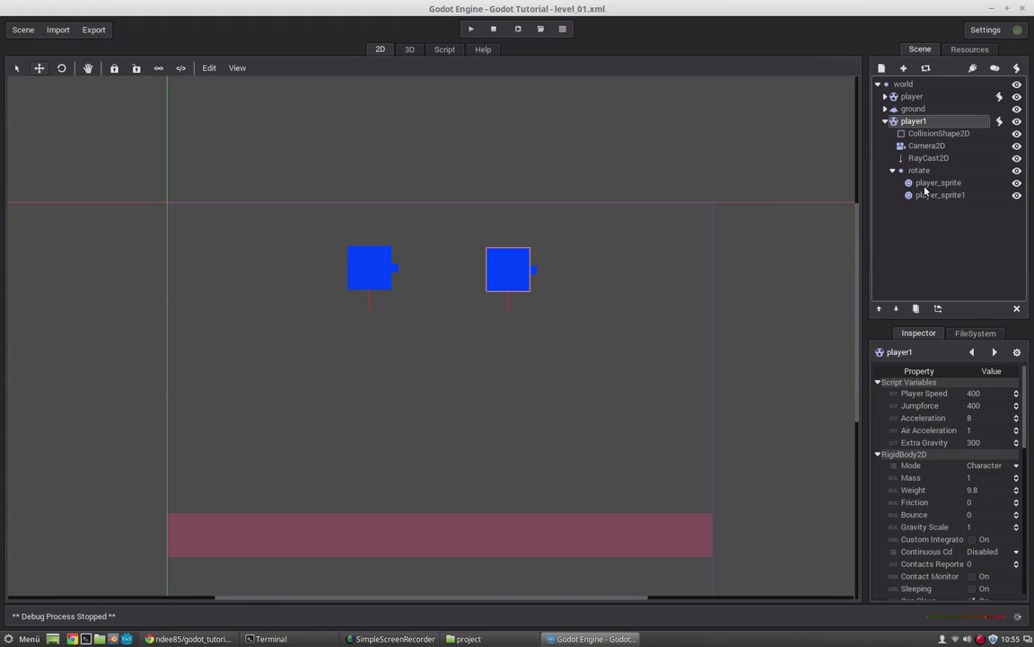
left_click(925, 194)
left_click_drag(533, 271, 551, 260)
key("F5")
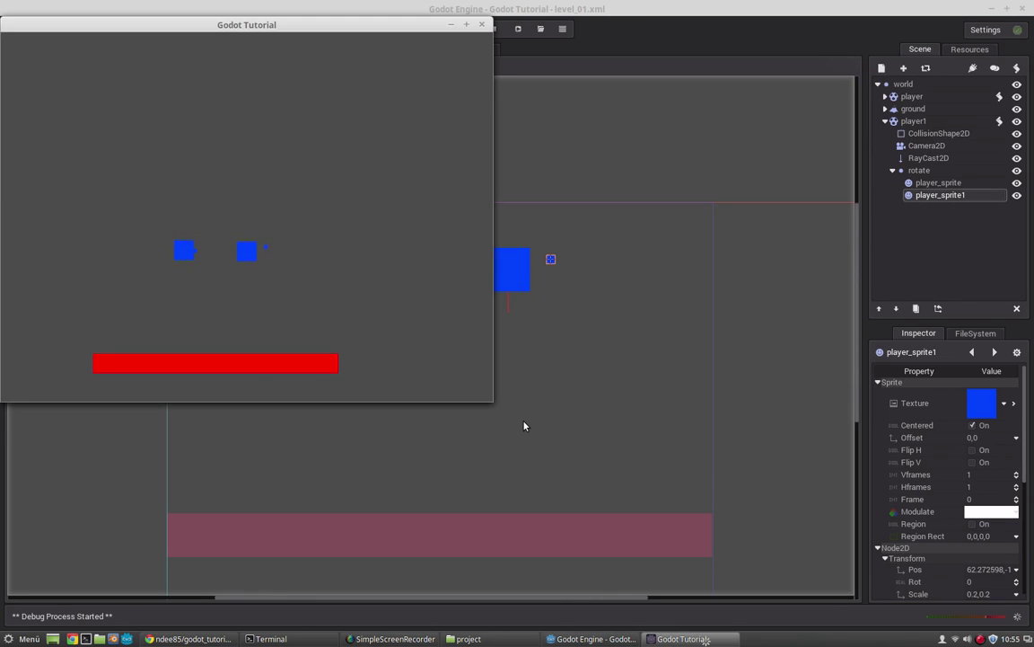
key("Left")
key("Up")
key("Escape")
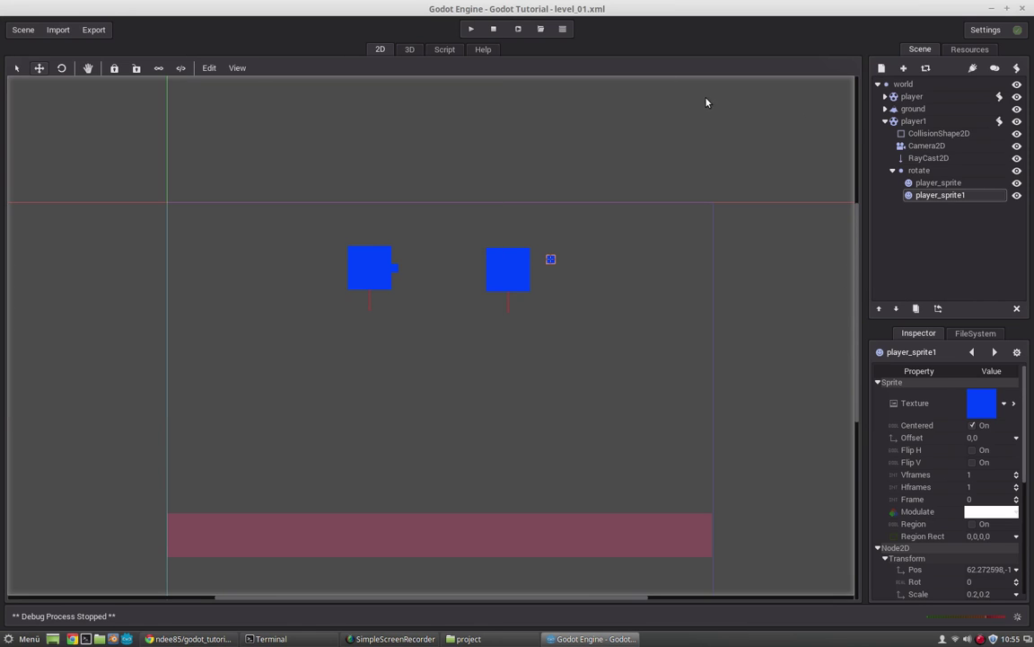
- Delete the player1 node and confirm the removal
left_click(886, 121)
key("Up")
key("Down")
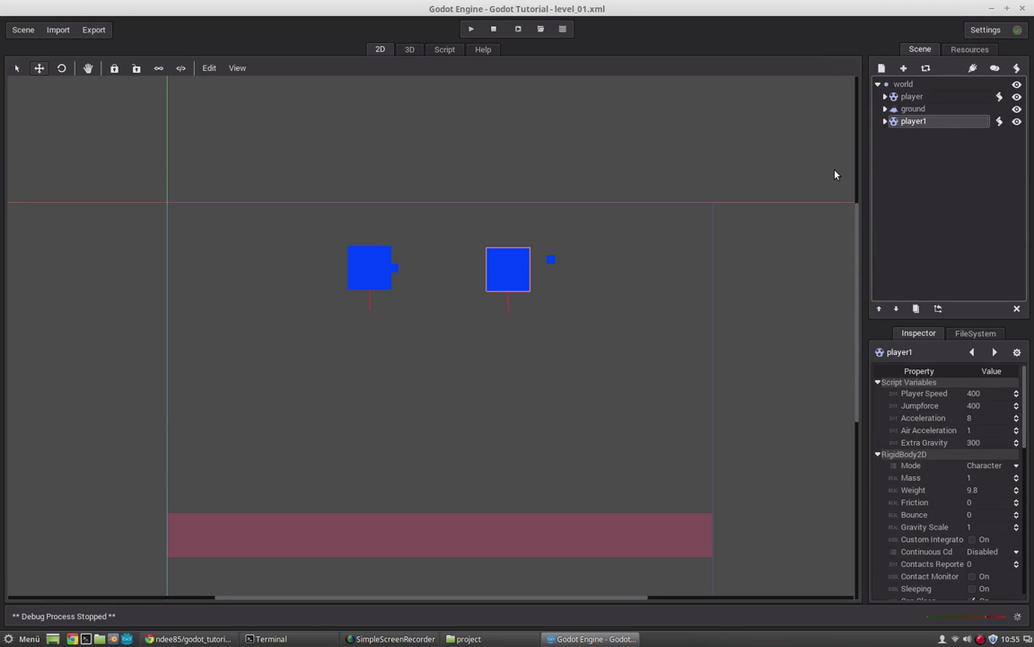
key("Delete")
key("Return")
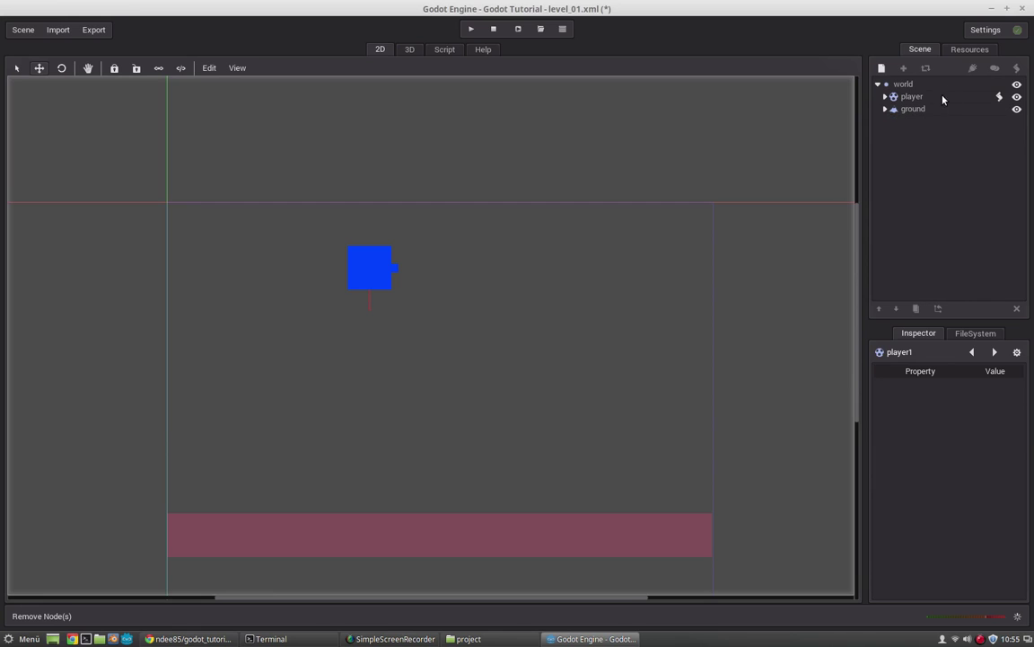
- Convert the player node to a sub-scene, entering character.xml as the file name
left_click(934, 96)
left_click(22, 29)
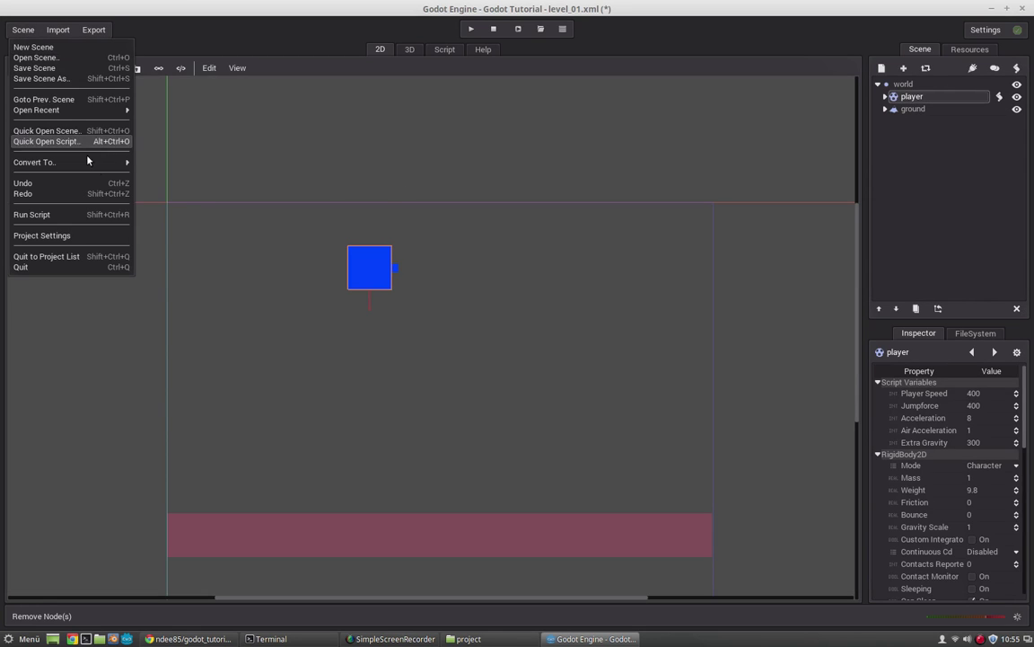
mouse_move(110, 165)
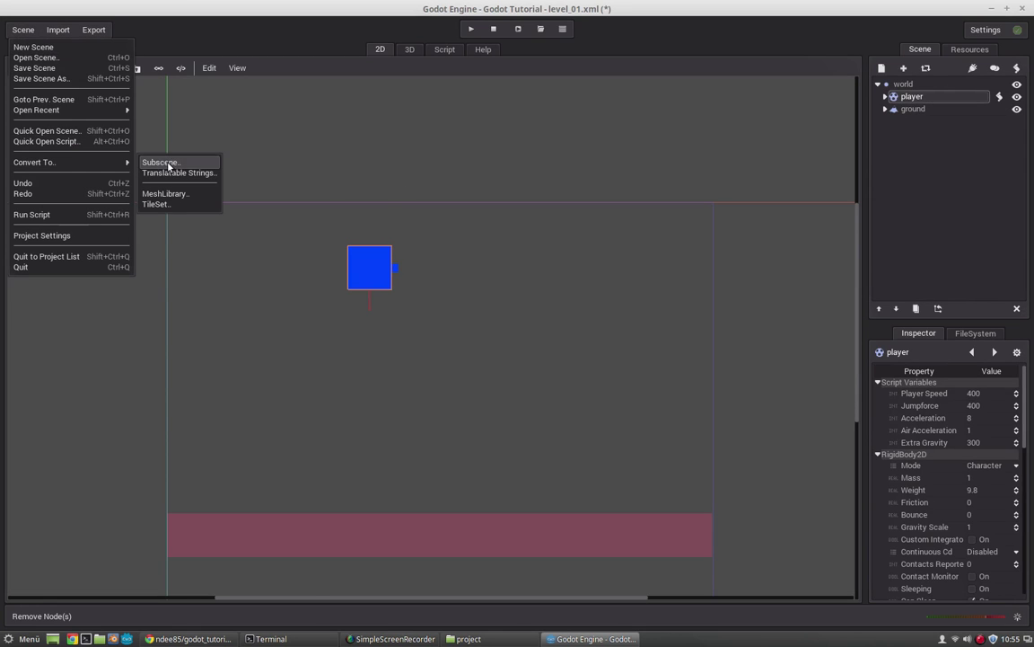
left_click(166, 165)
left_click_drag(228, 494, 128, 499)
type("character.xml")
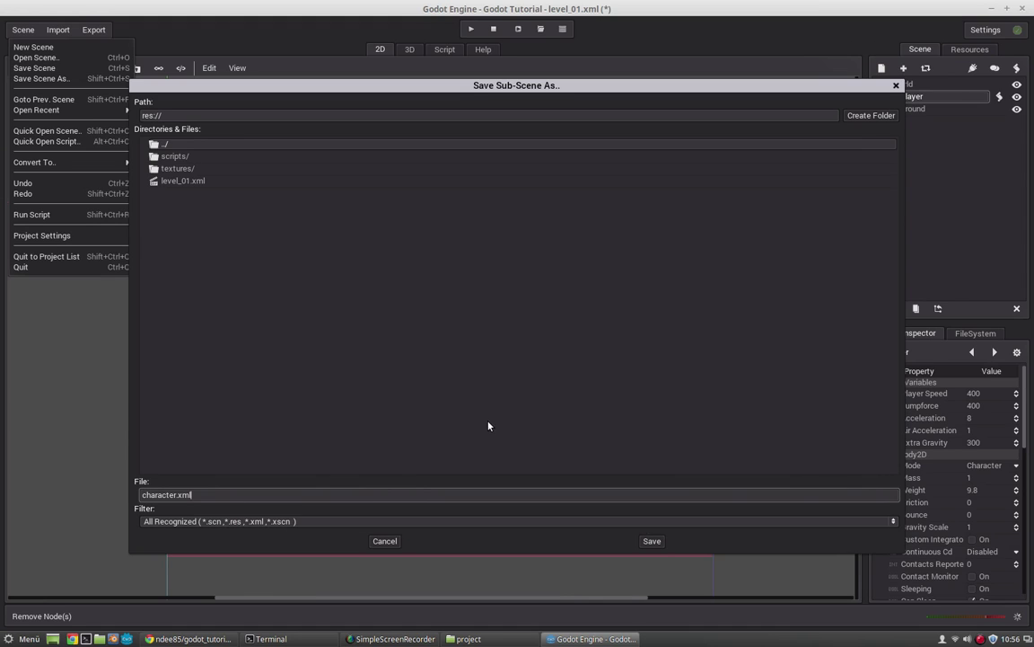
- Save the character.xml sub-scene and browse the add-node list without adding anything
left_click(651, 543)
left_click(641, 132)
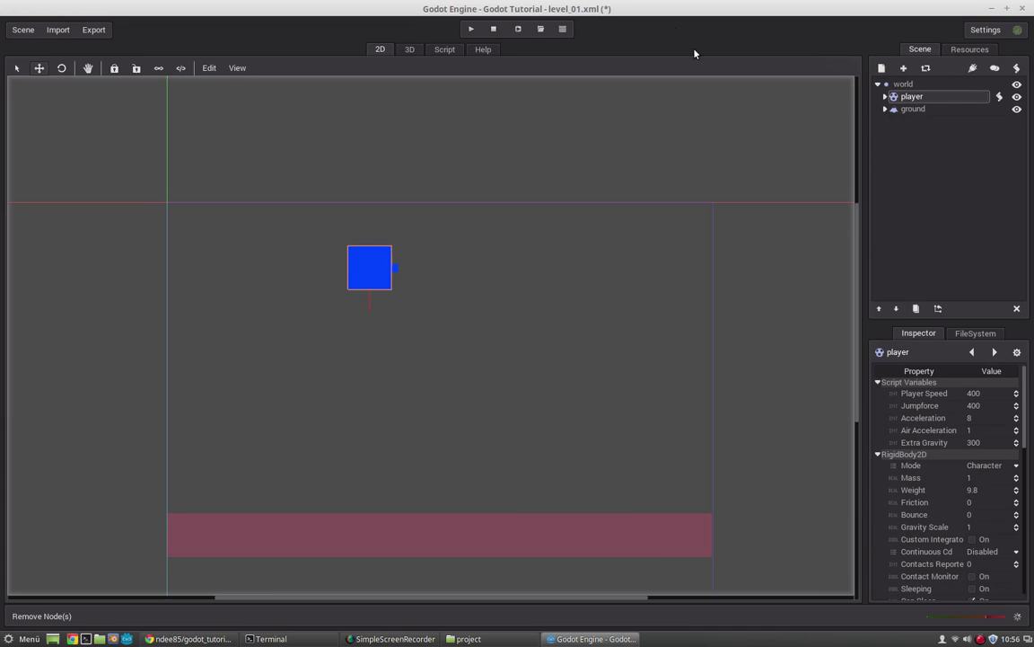
left_click(886, 96)
left_click(886, 96)
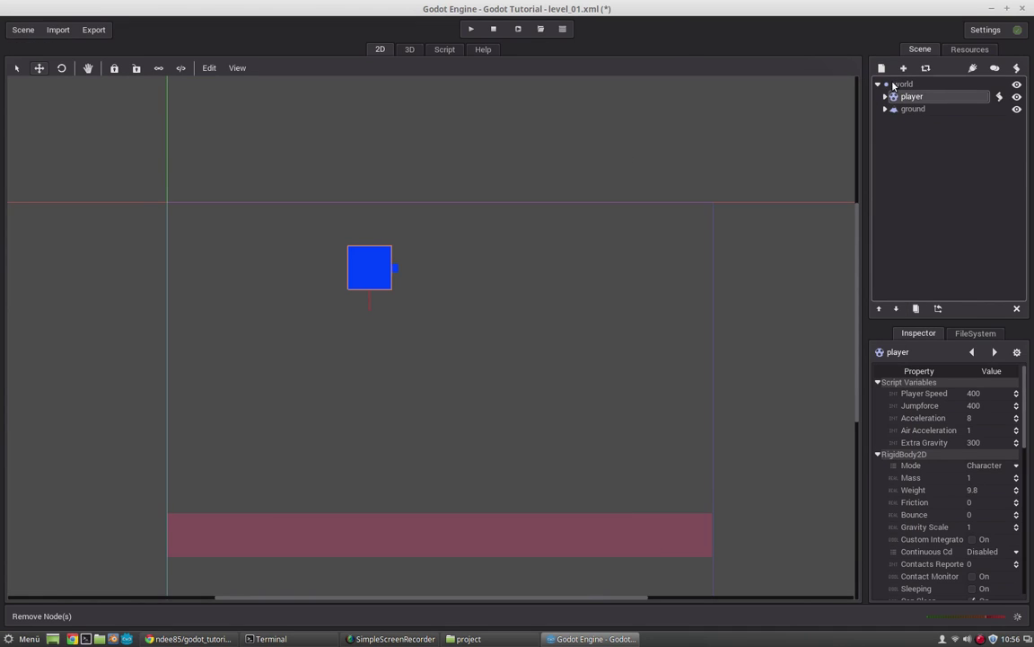
left_click(819, 81)
left_click(883, 68)
scroll(868, 160, "down", 15)
scroll(868, 160, "up", 15)
left_click(907, 81)
- Instance character.xml, then delete the copy that ended up nested under player
left_click(903, 69)
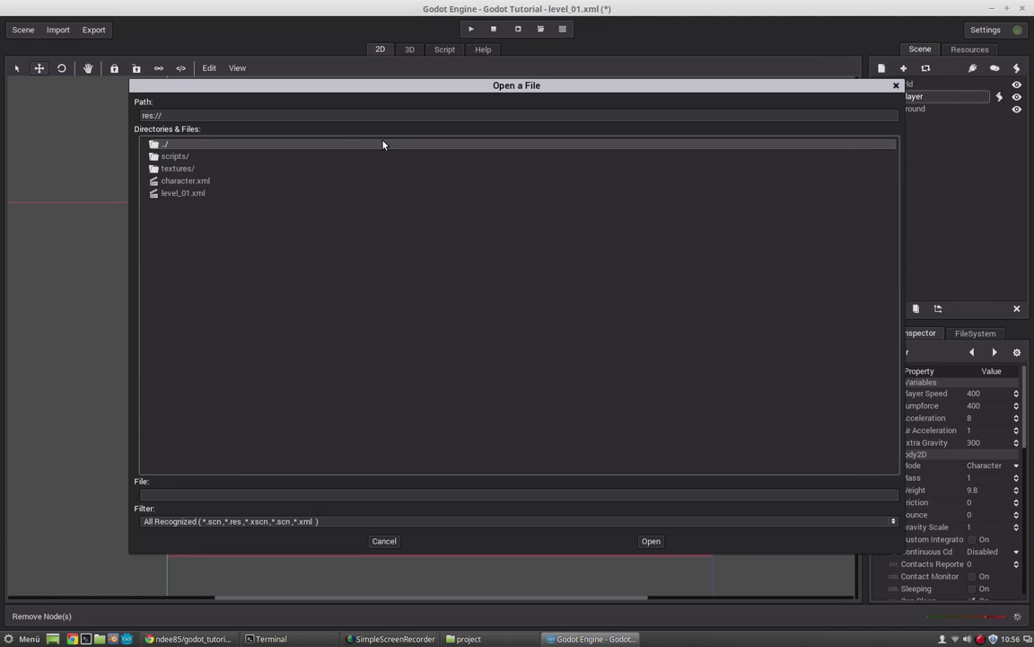
left_click(193, 181)
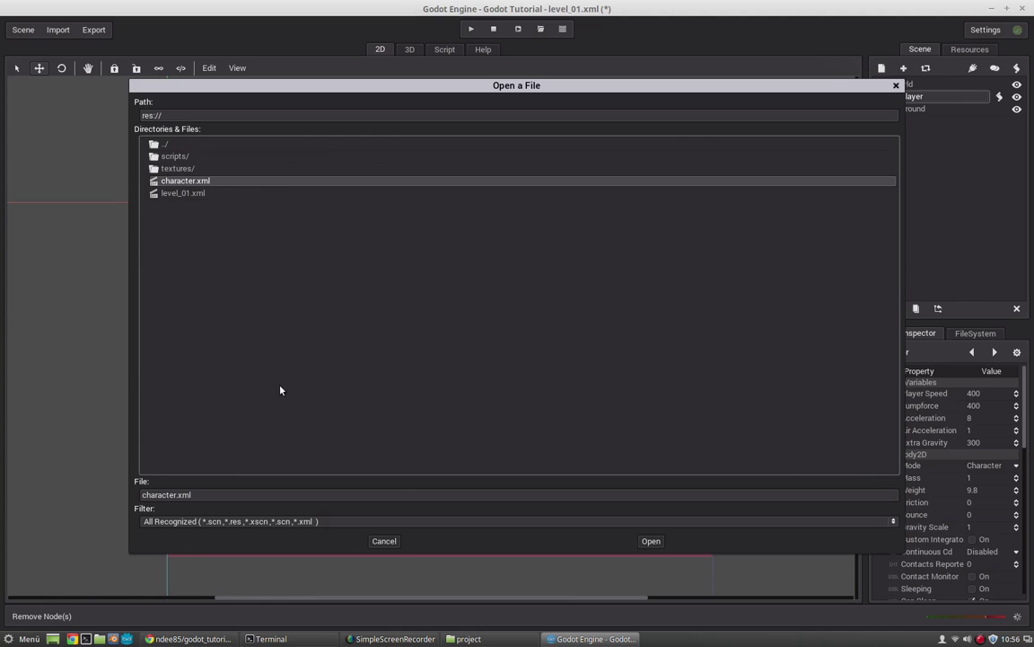
left_click(650, 540)
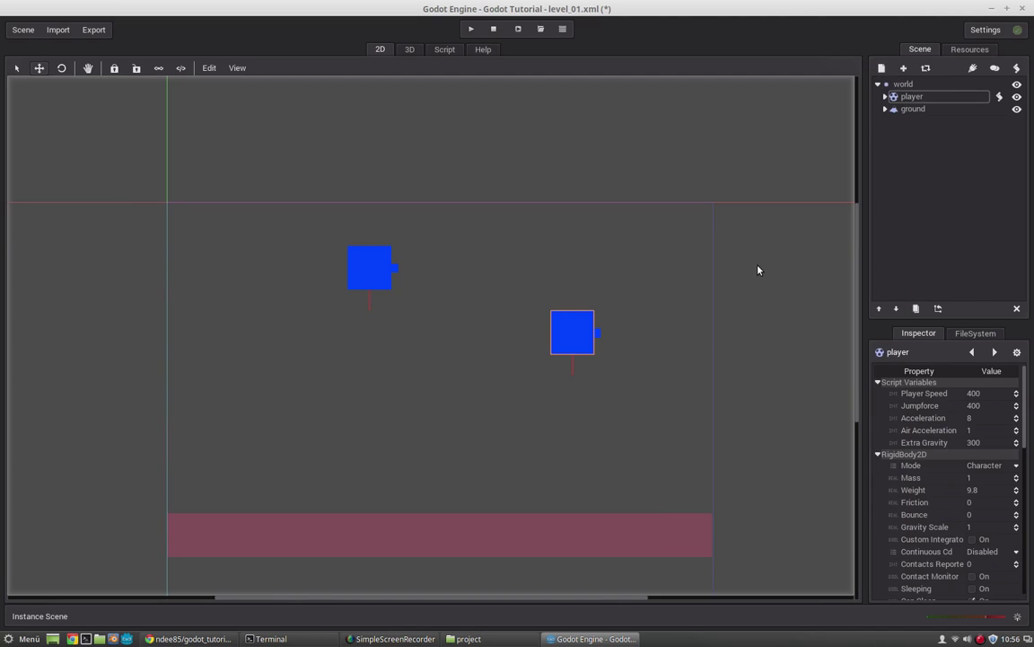
left_click(885, 96)
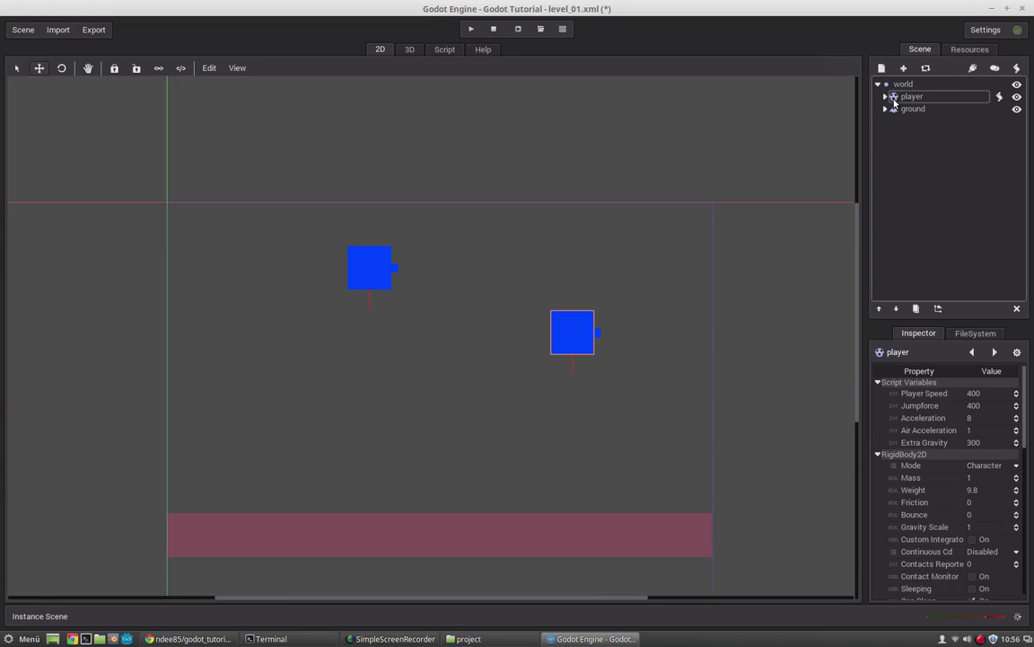
left_click(898, 85)
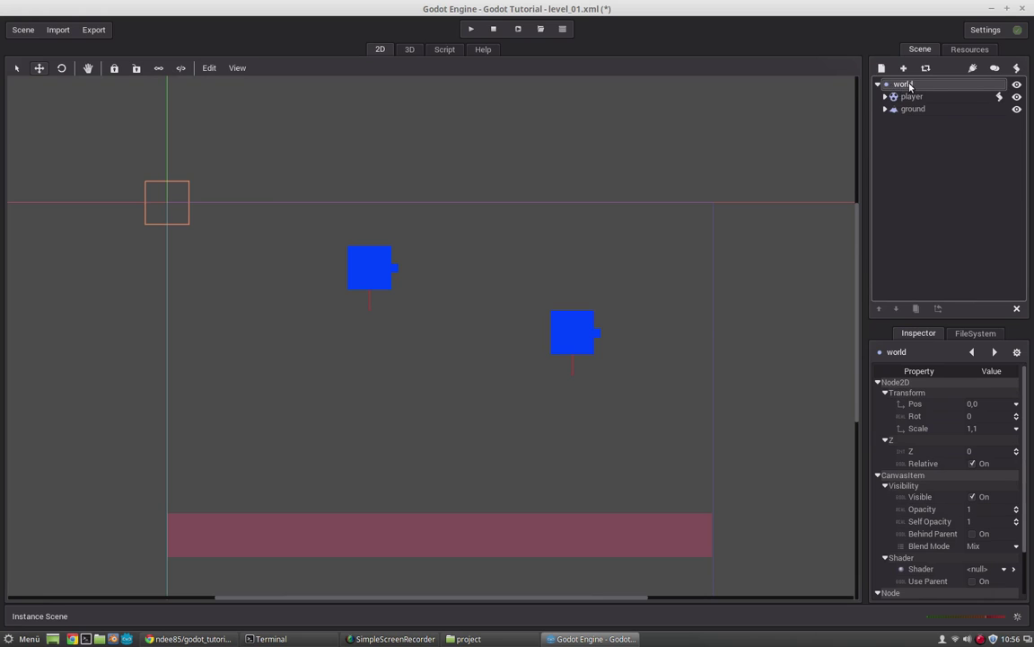
left_click(886, 96)
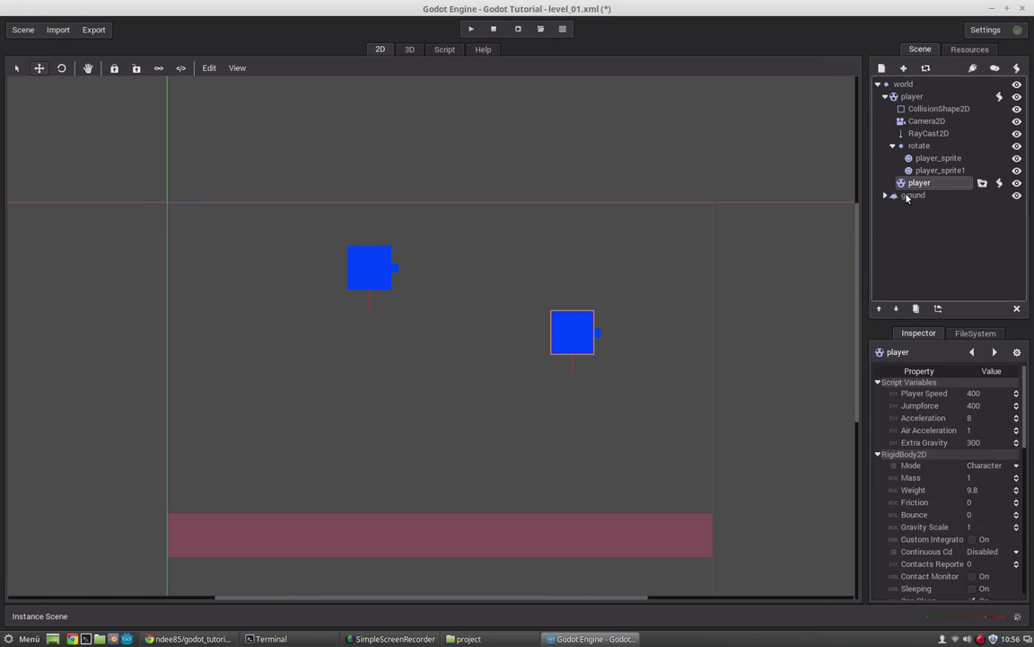
key("Delete")
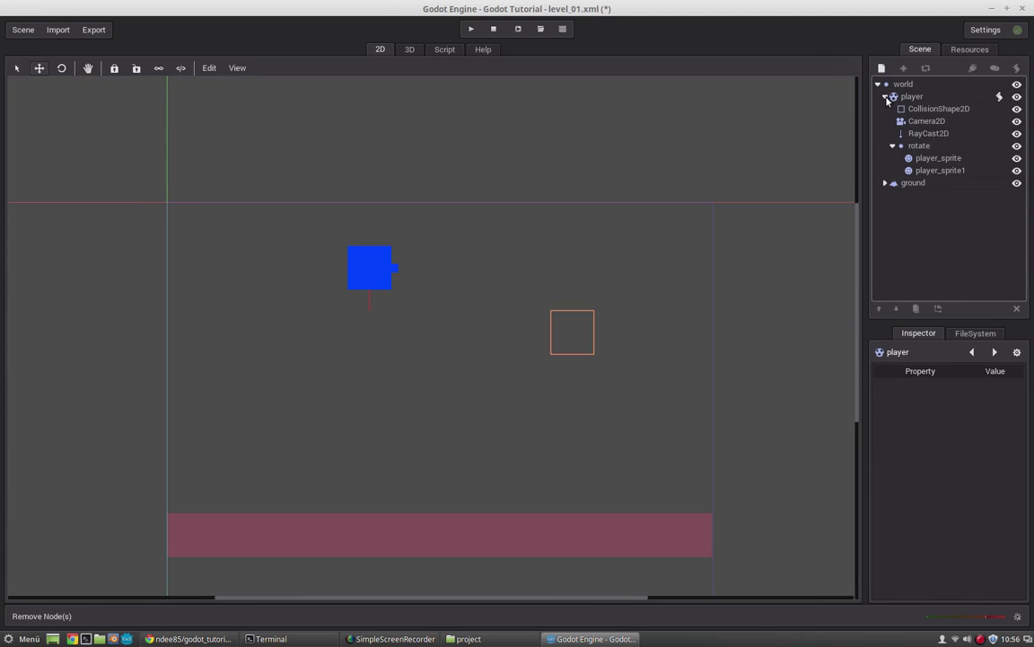
- Instance character.xml under world as player 2, delete the original player, and move player 2 into its place
left_click(901, 84)
left_click(881, 69)
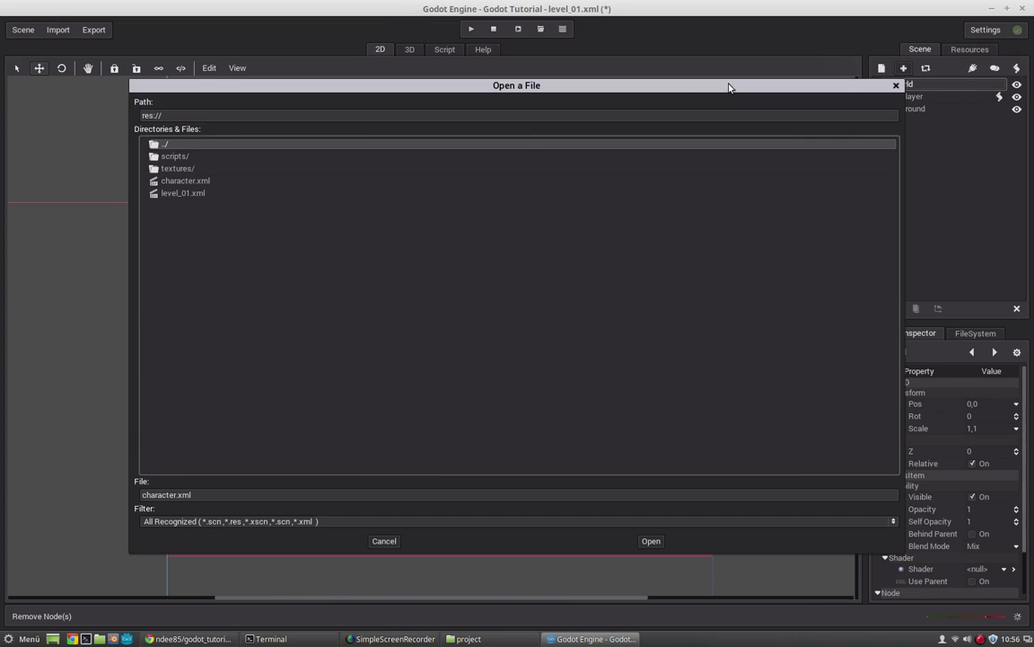
left_click(189, 181)
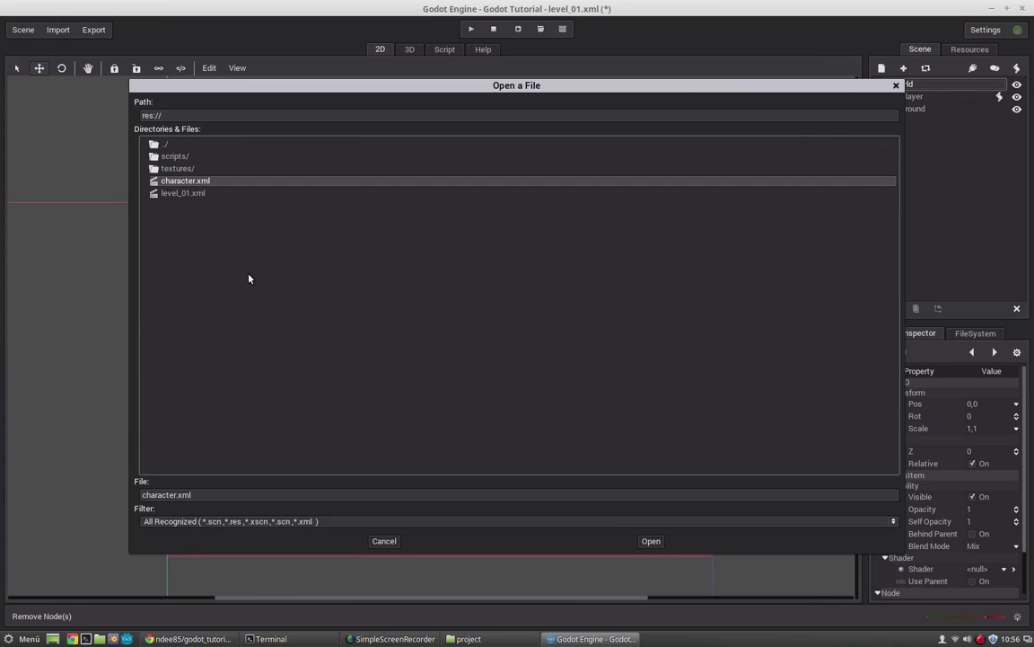
left_click(651, 541)
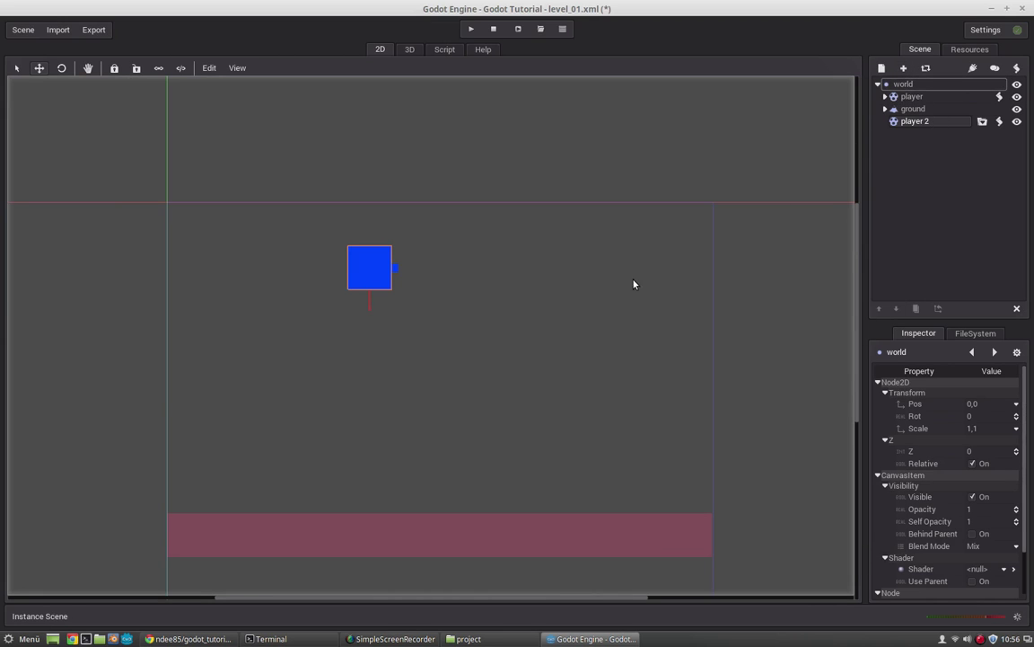
left_click_drag(375, 268, 504, 296)
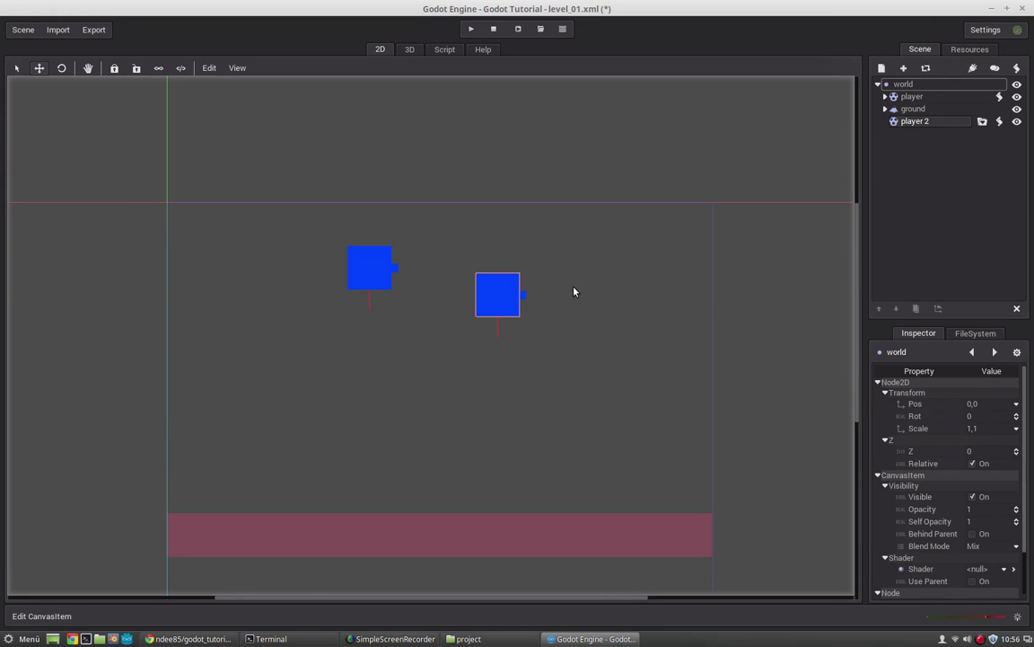
left_click(912, 97)
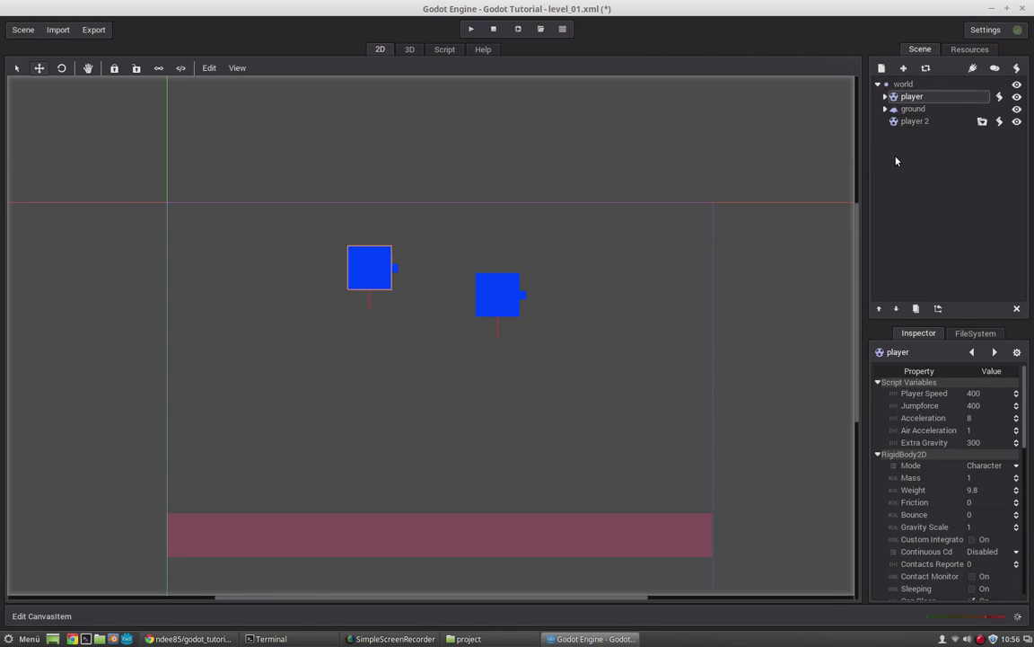
key("Delete")
left_click_drag(506, 300, 331, 281)
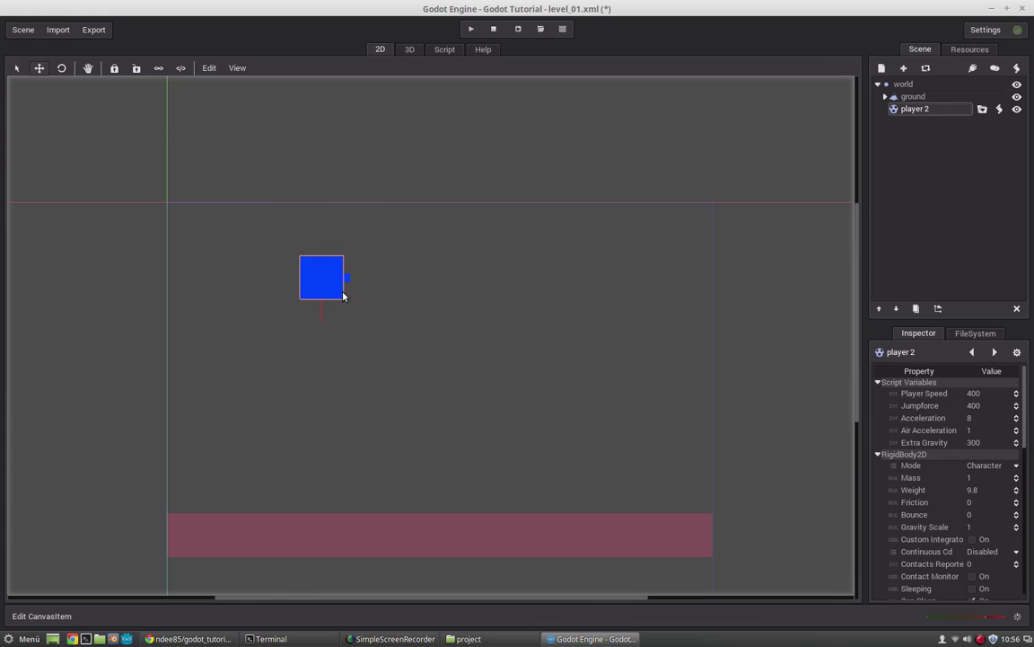
- Play the level to test the character moving and jumping, then stop
key("F5")
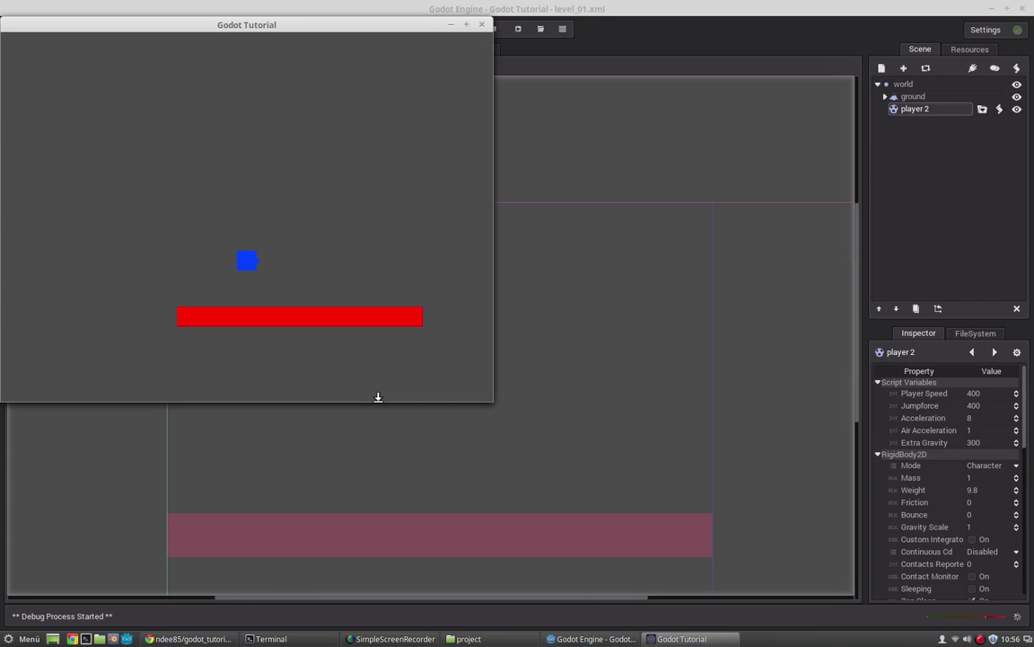
key("Right")
key("Left")
key("Up")
key("Right")
key("F8")
- Duplicate player 2 as player3, place it to the right, save and test again
left_click(909, 96)
left_click(909, 109)
key("ctrl+d")
left_click_drag(350, 294, 456, 299)
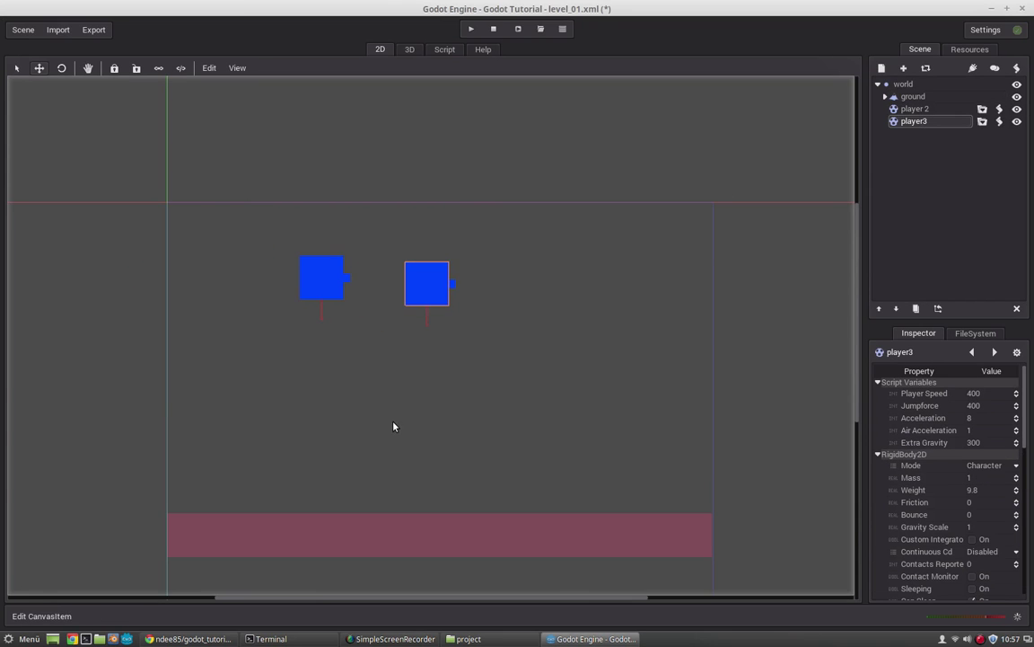
key("F5")
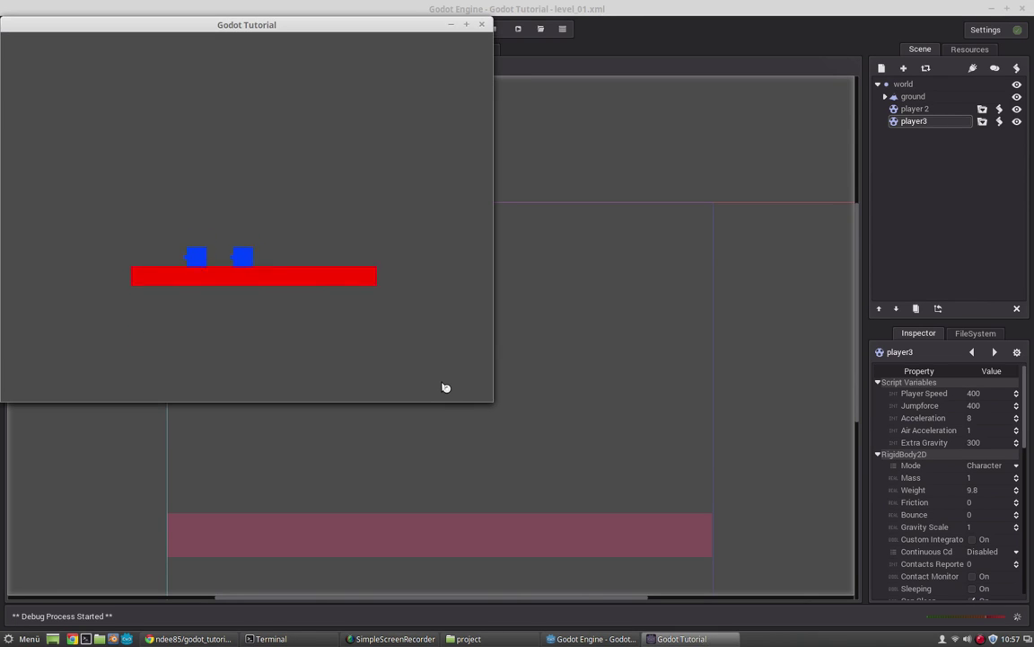
key("F8")
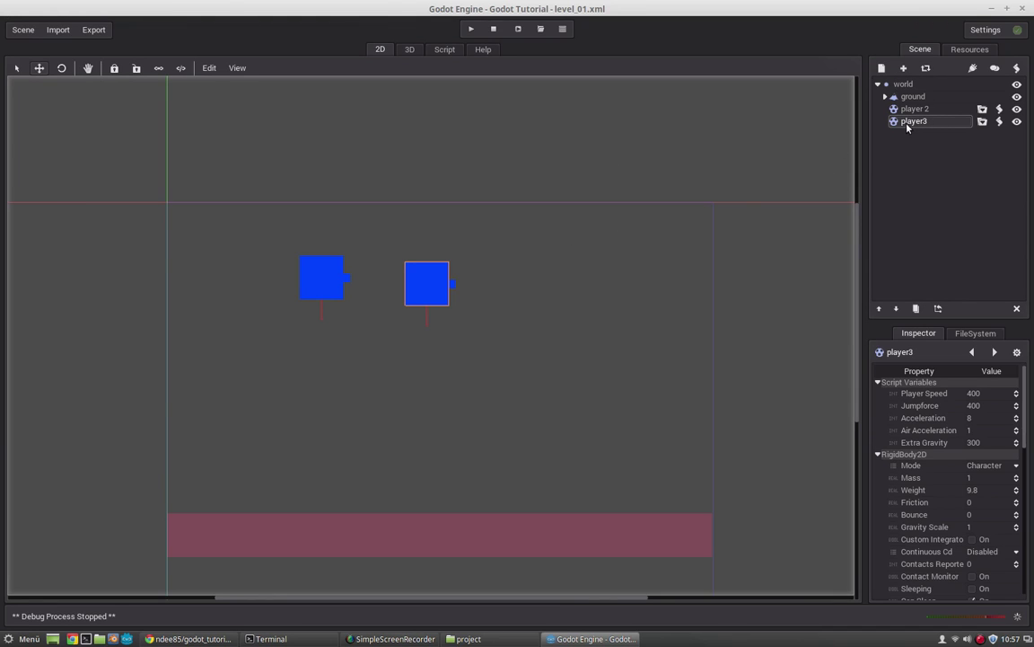
- Enable Show Children on player3, view and collapse its nodes, and reopen its context menu
left_click(983, 120)
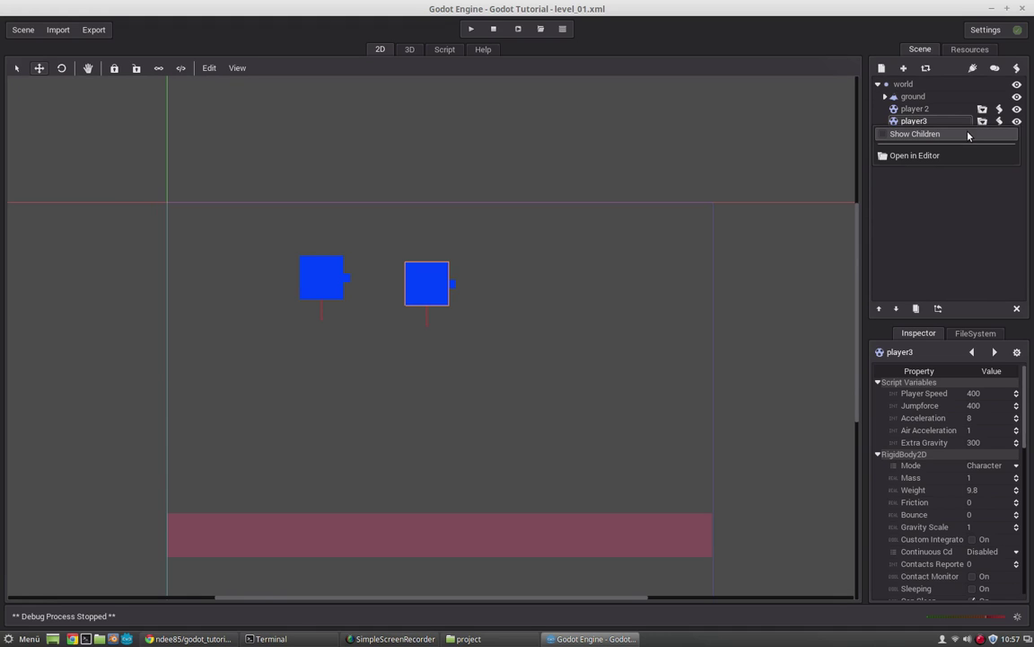
left_click(907, 135)
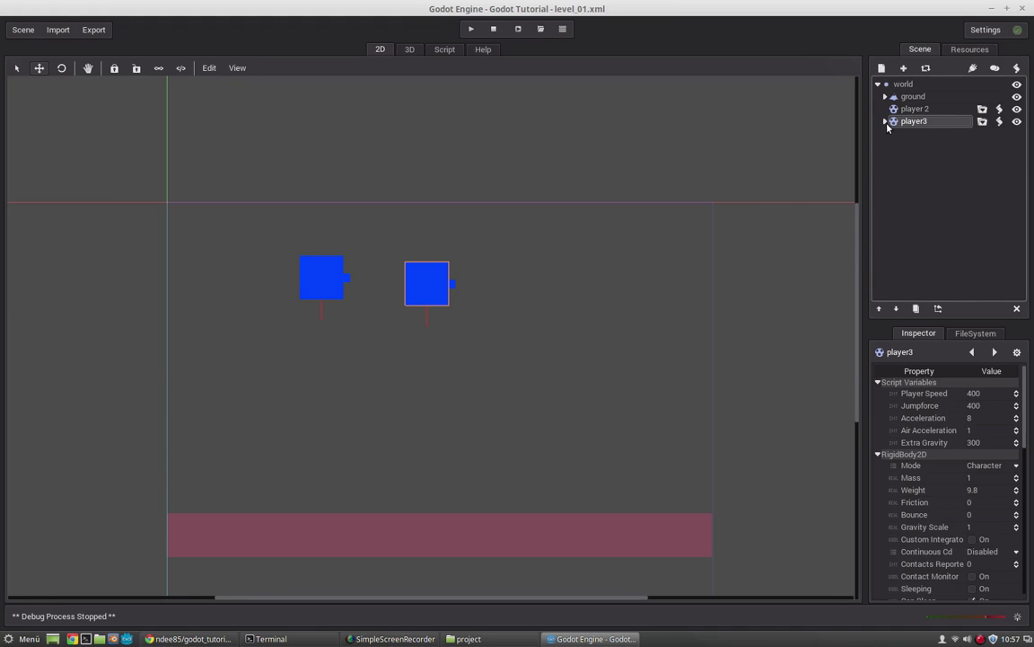
left_click(885, 121)
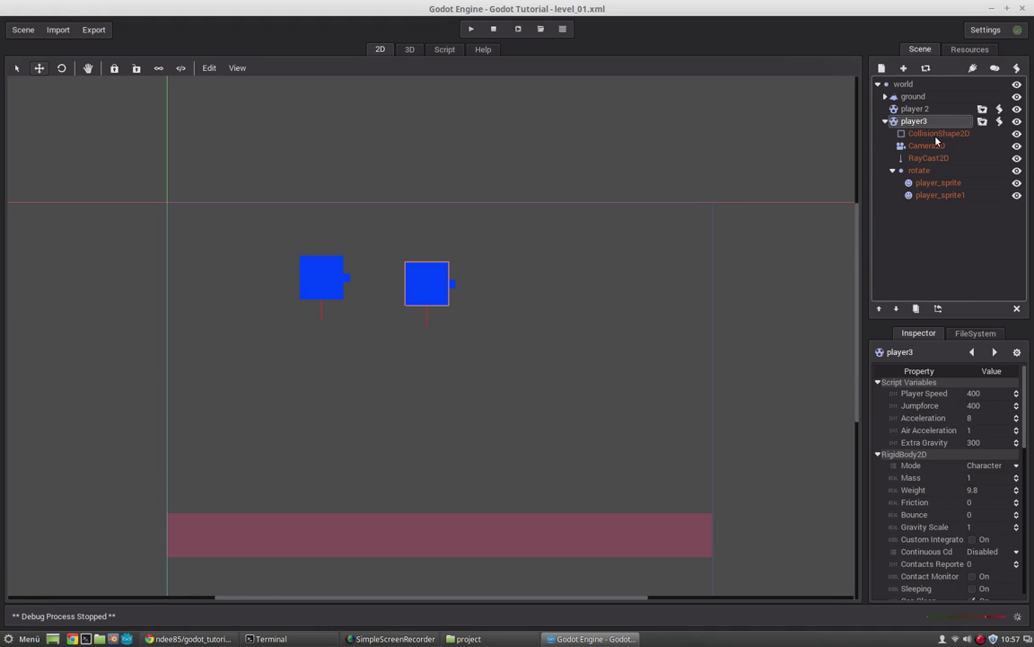
left_click(887, 122)
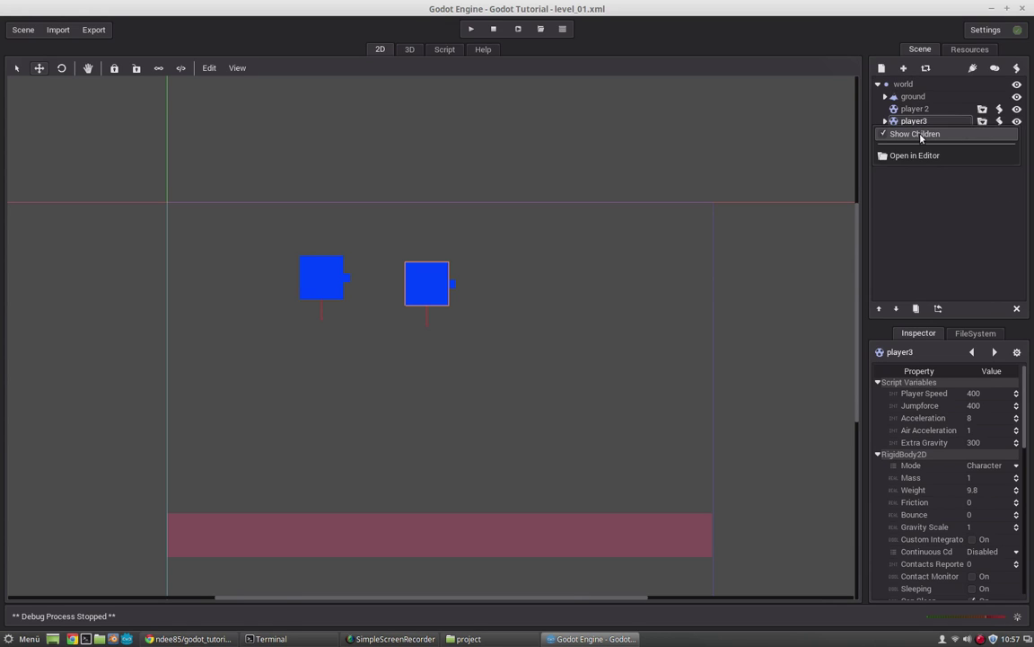
right_click(886, 122)
- Open player3's character.xml scene and nudge player_sprite1 right to X 43.32
left_click(913, 156)
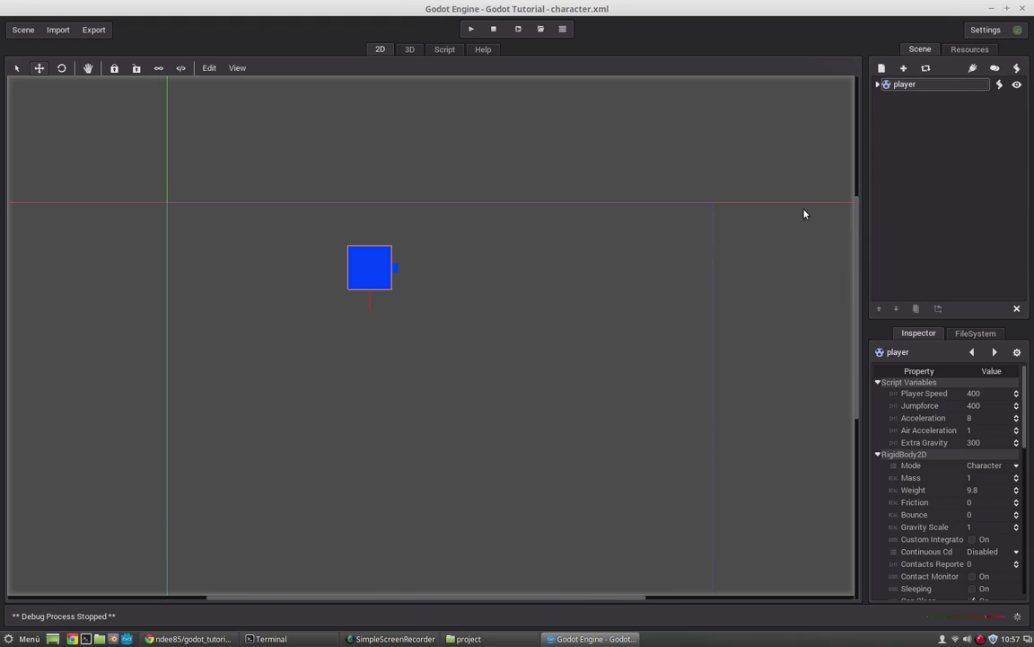
left_click(878, 84)
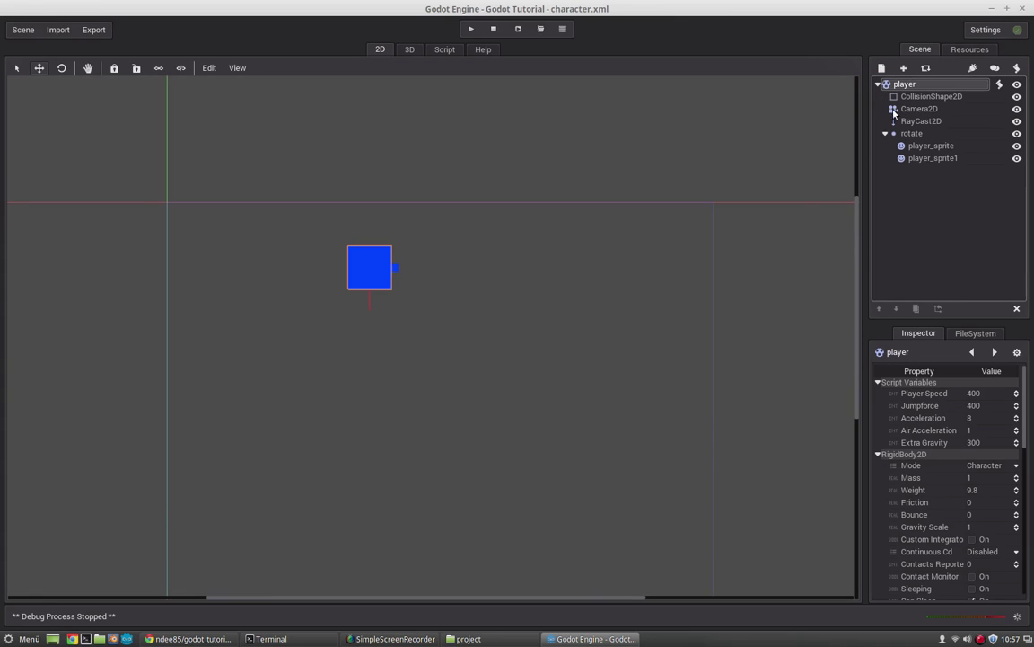
left_click(878, 86)
left_click(878, 87)
left_click(879, 85)
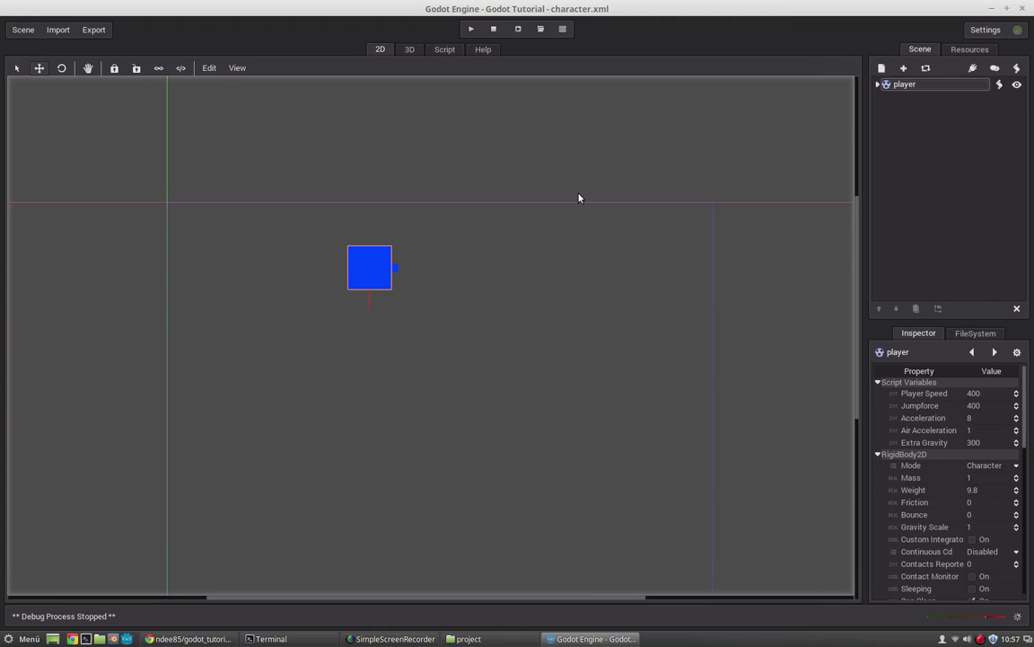
left_click(878, 85)
left_click(933, 158)
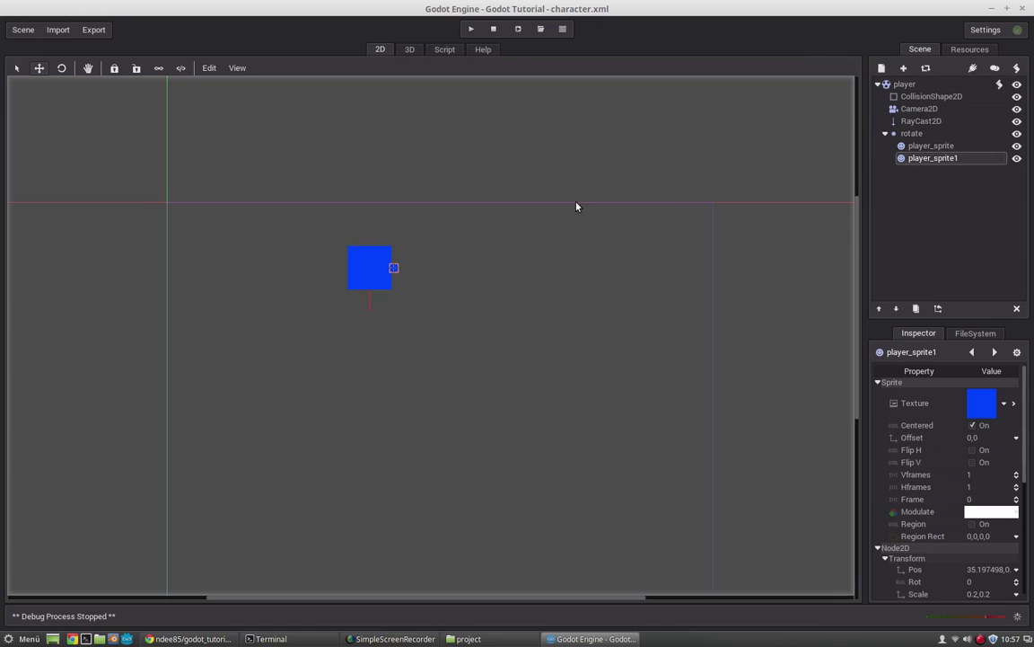
left_click_drag(396, 270, 402, 269)
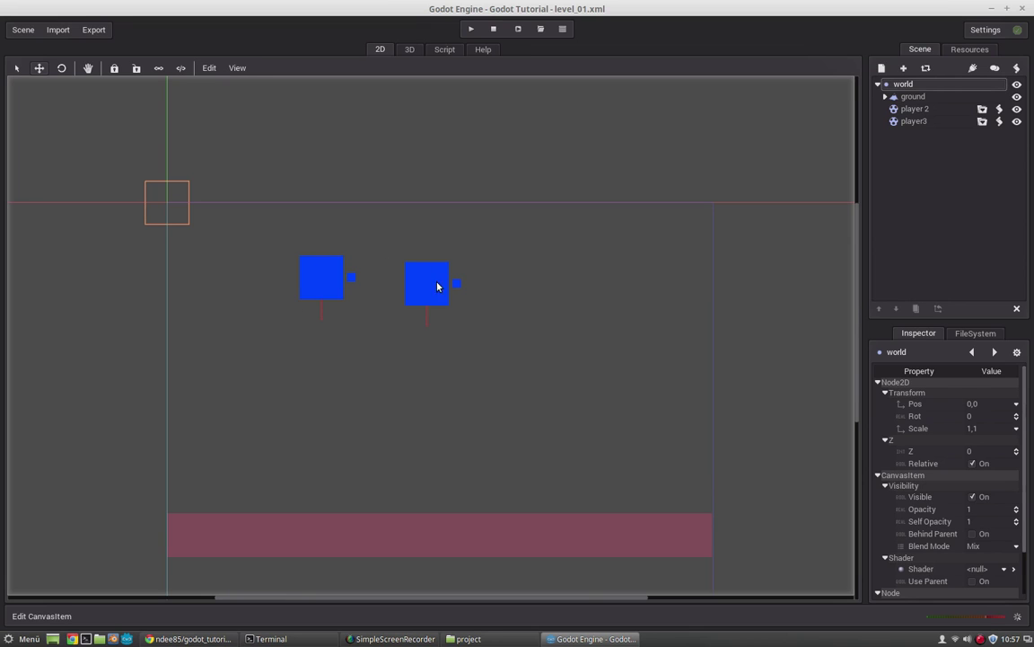
- Undo an accidental level move and reposition player3 and player 2 on the canvas
left_click_drag(429, 289, 475, 277)
key("ctrl+z")
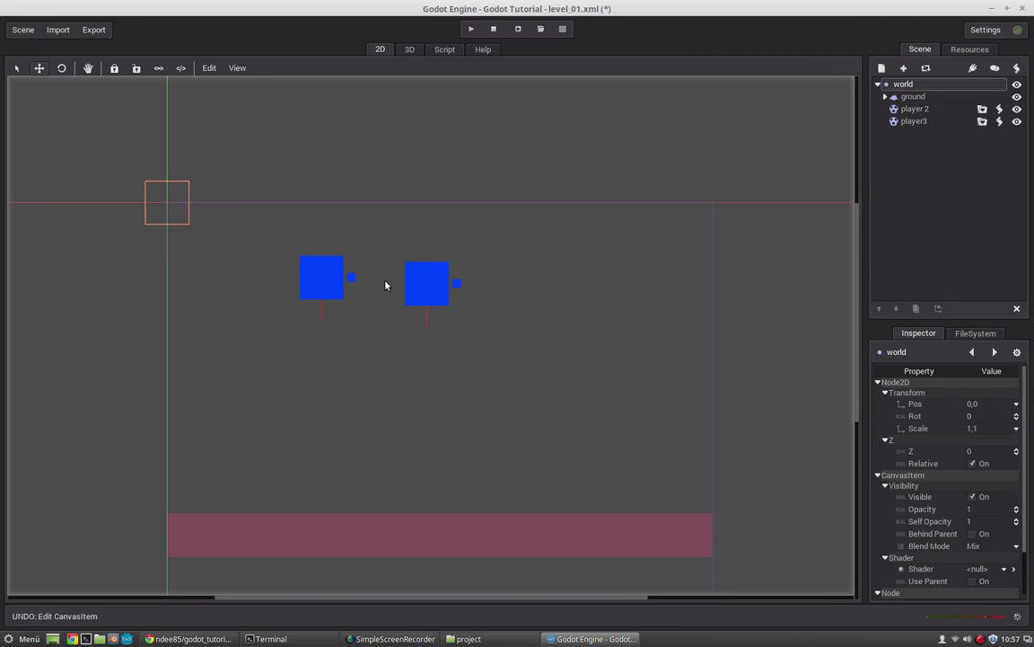
left_click(18, 68)
left_click_drag(428, 293, 453, 278)
left_click_drag(323, 289, 319, 287)
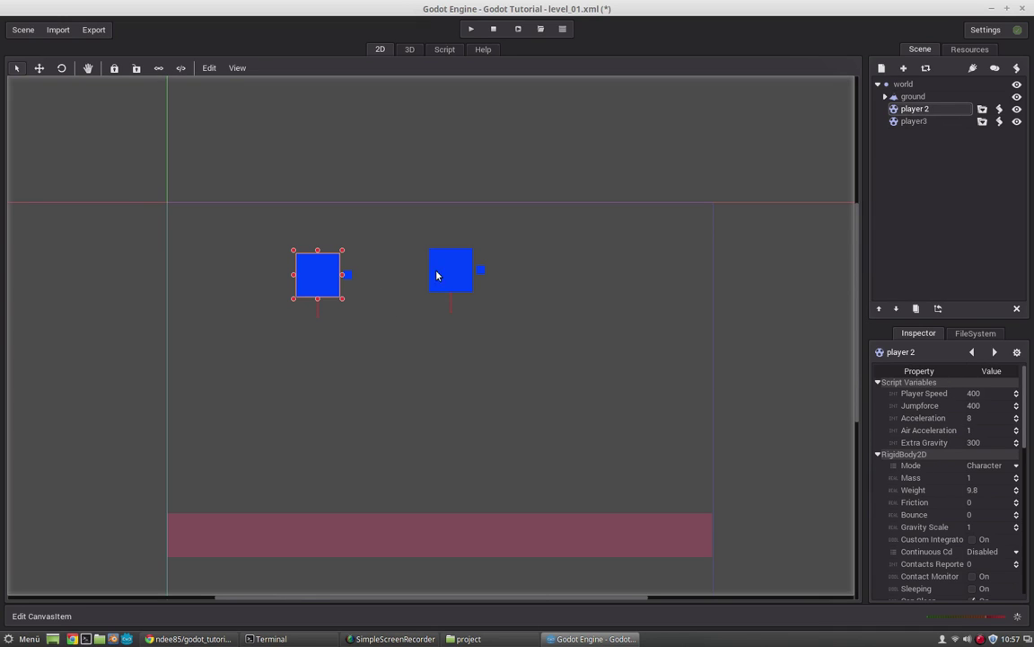
left_click_drag(452, 272, 478, 237)
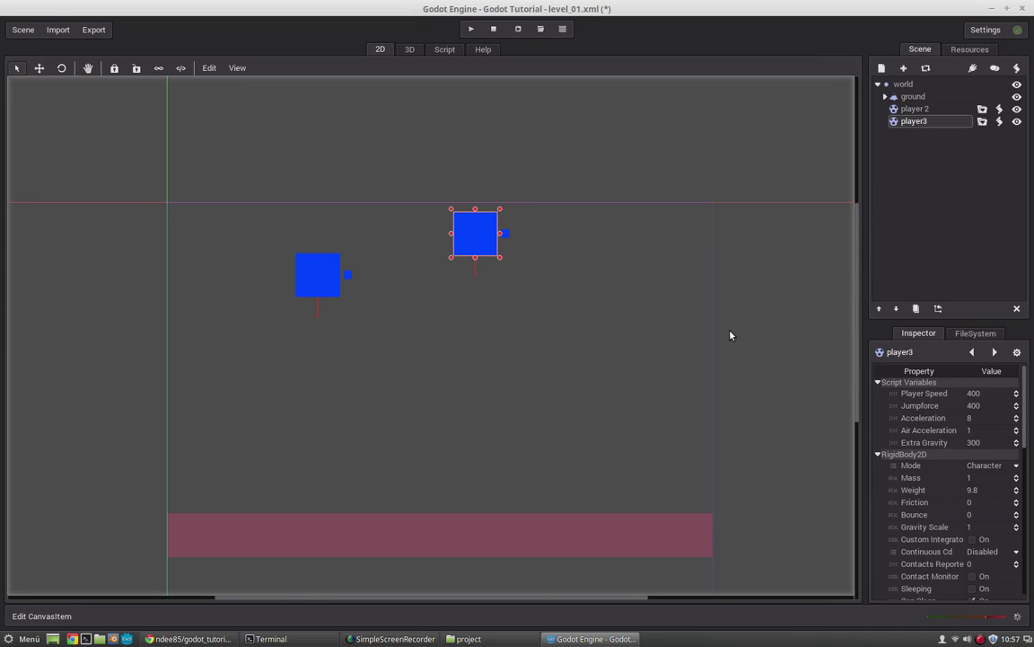
- Set player3's Jumpforce to 800 and run the level to test jumping and moving
left_click(972, 405)
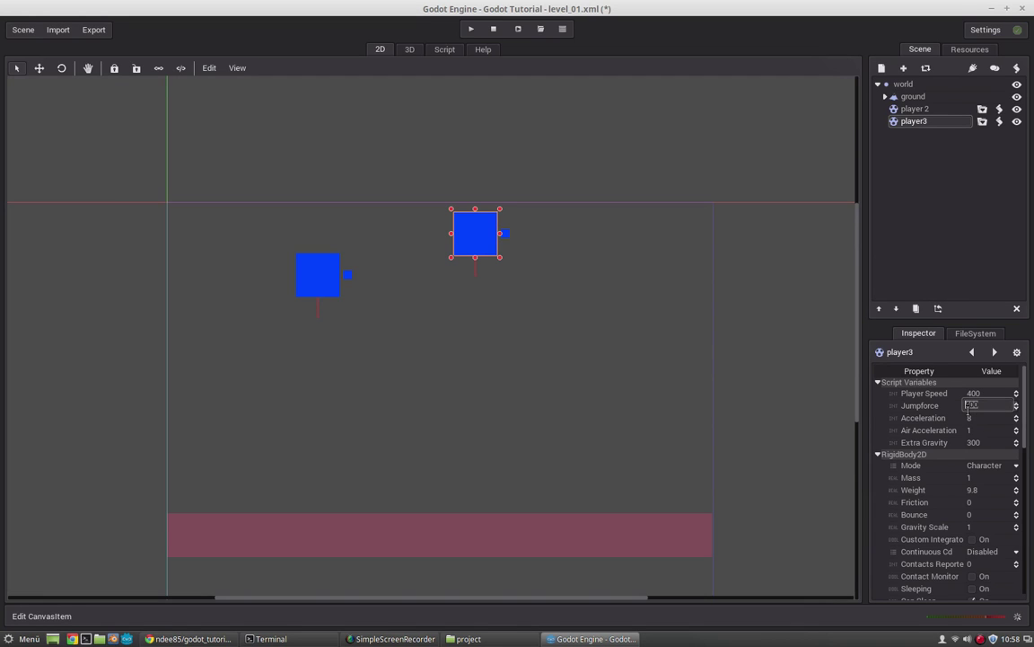
type("800")
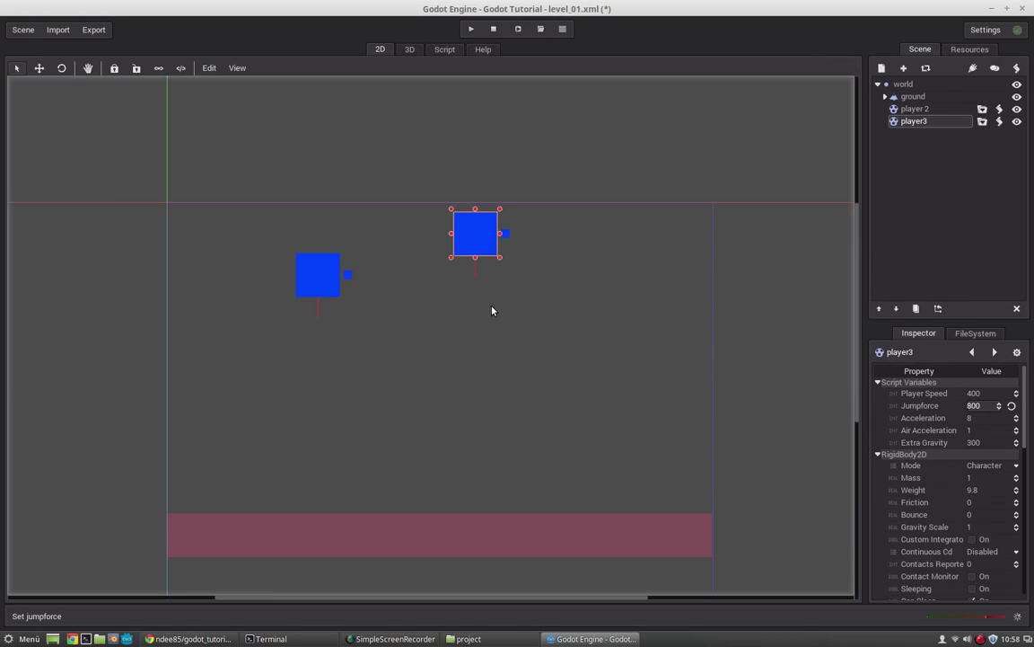
left_click_drag(475, 244, 464, 270)
key("F5")
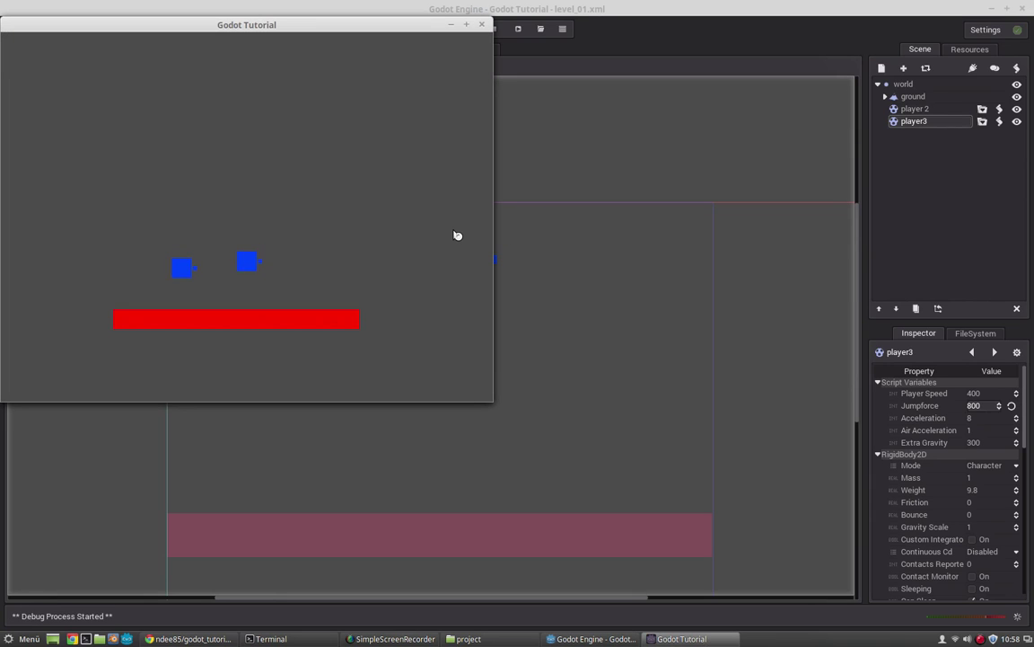
key("Up")
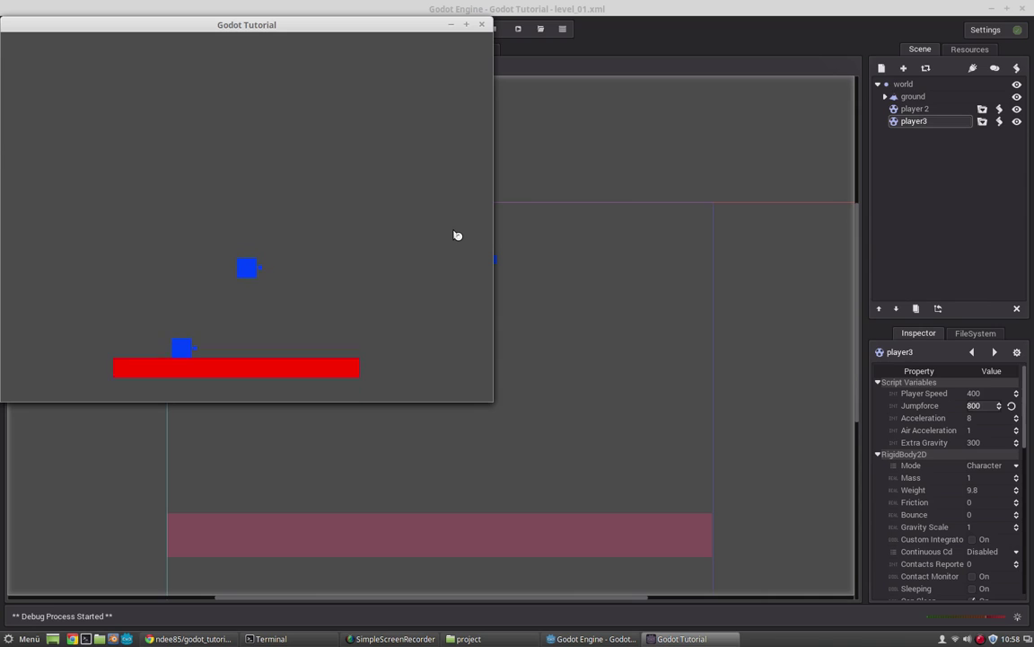
key("Left")
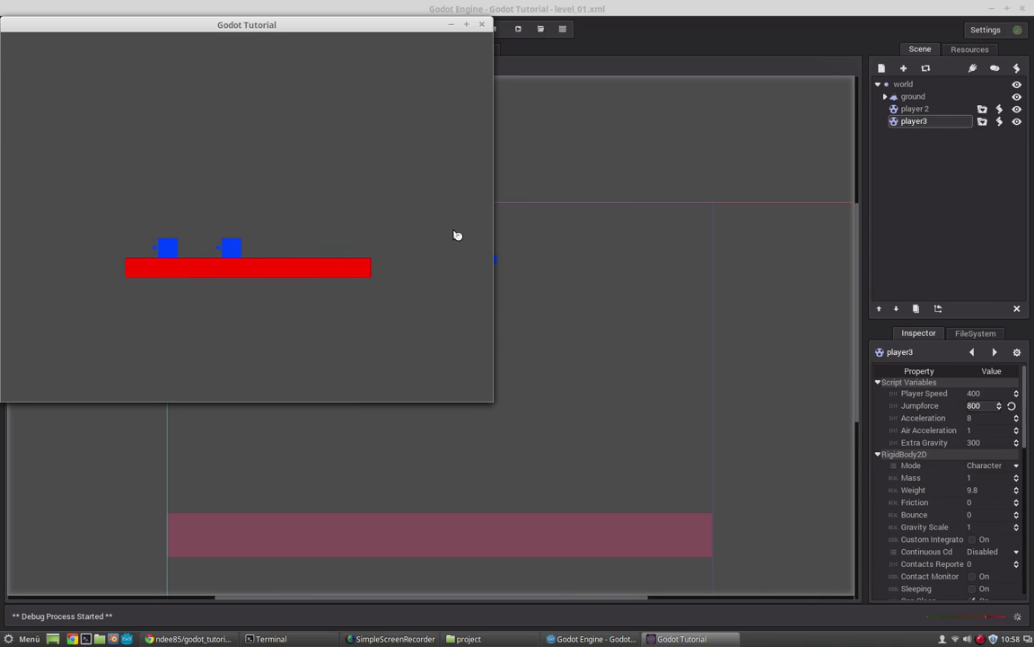
key("F8")
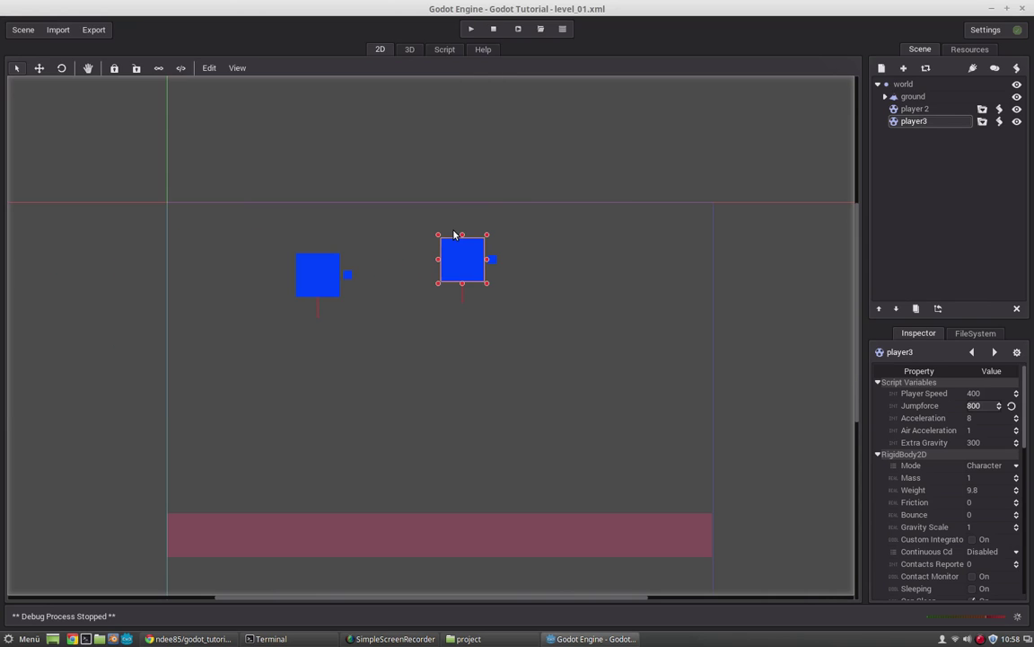
- Move player3 around once more, then delete it
left_click_drag(467, 258, 449, 271)
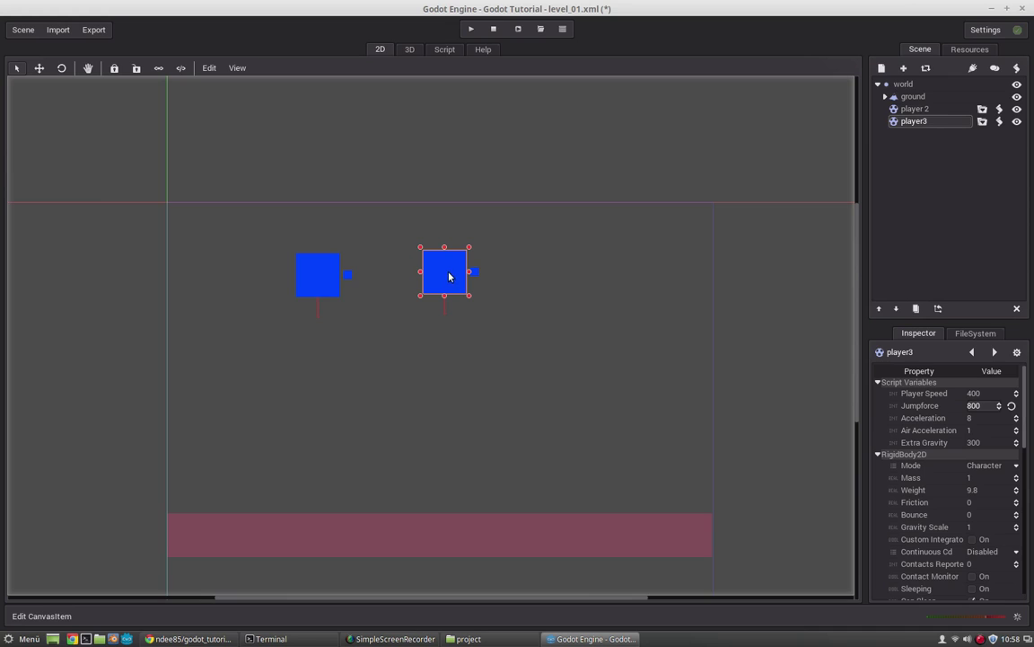
left_click_drag(446, 279, 492, 290)
key("Delete")
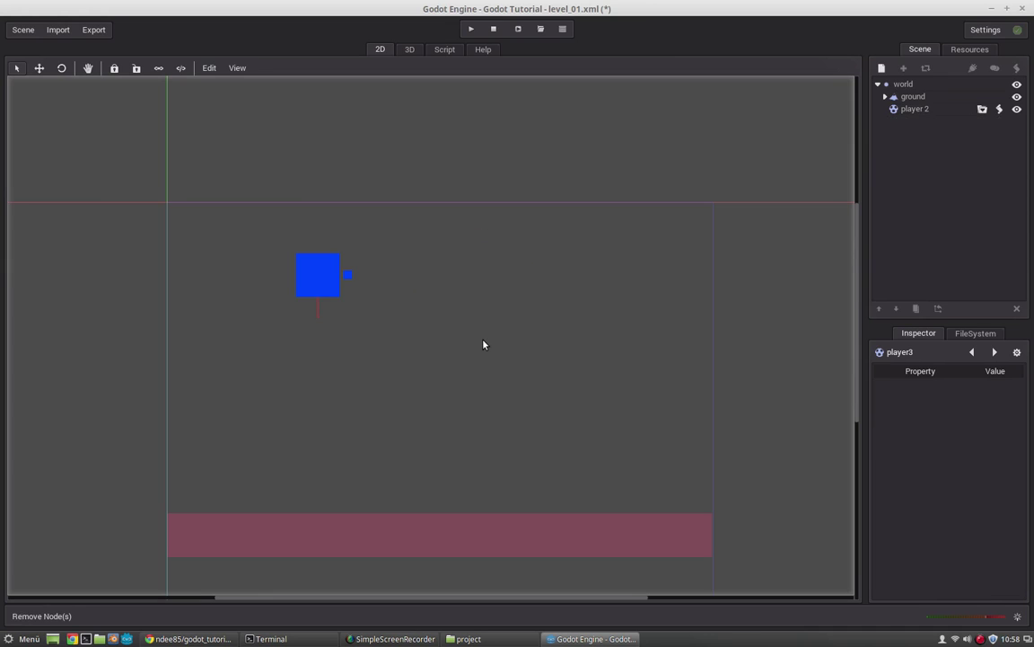
- Rename the player 2 node to player
left_click(321, 284)
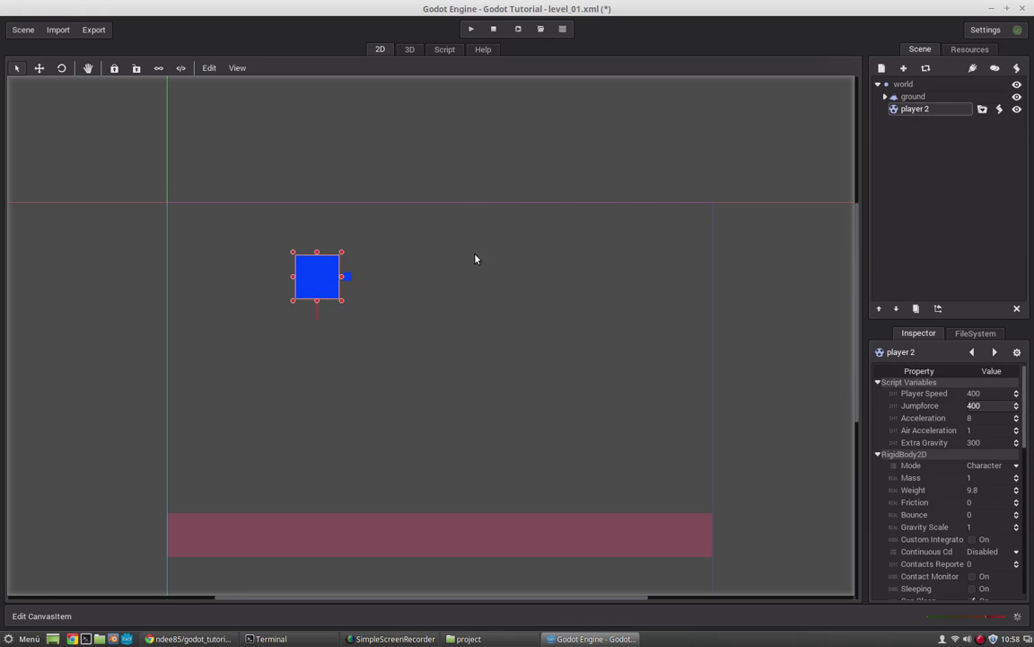
double_click(916, 108)
key("BackSpace")
key("BackSpace")
key("Return")
- Nudge the player square slightly to the right in the level
left_click(909, 97)
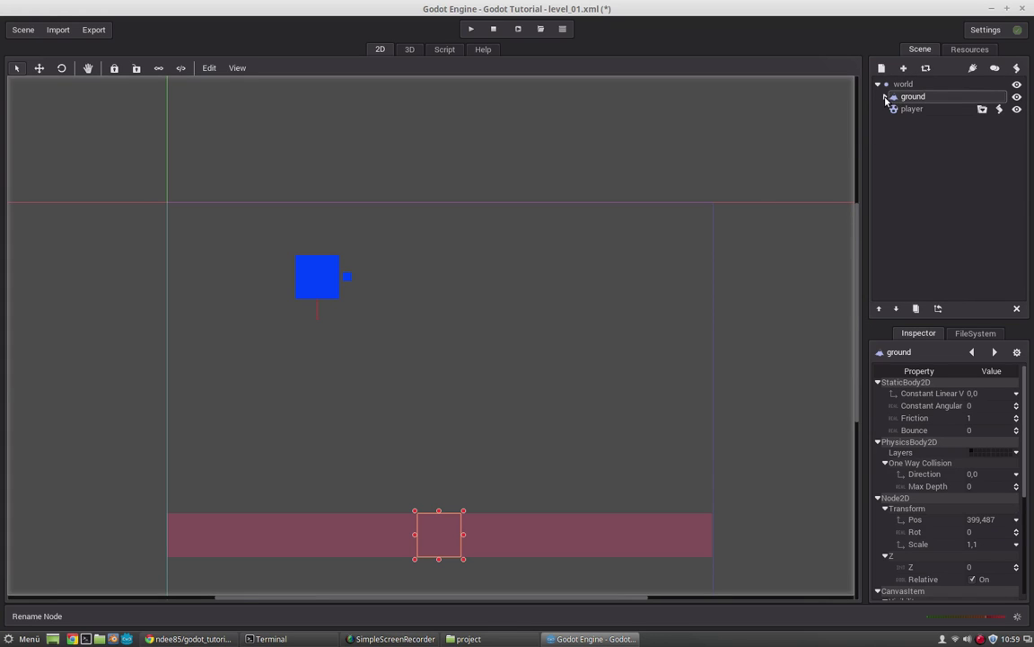
left_click(886, 97)
left_click(886, 97)
left_click(912, 108)
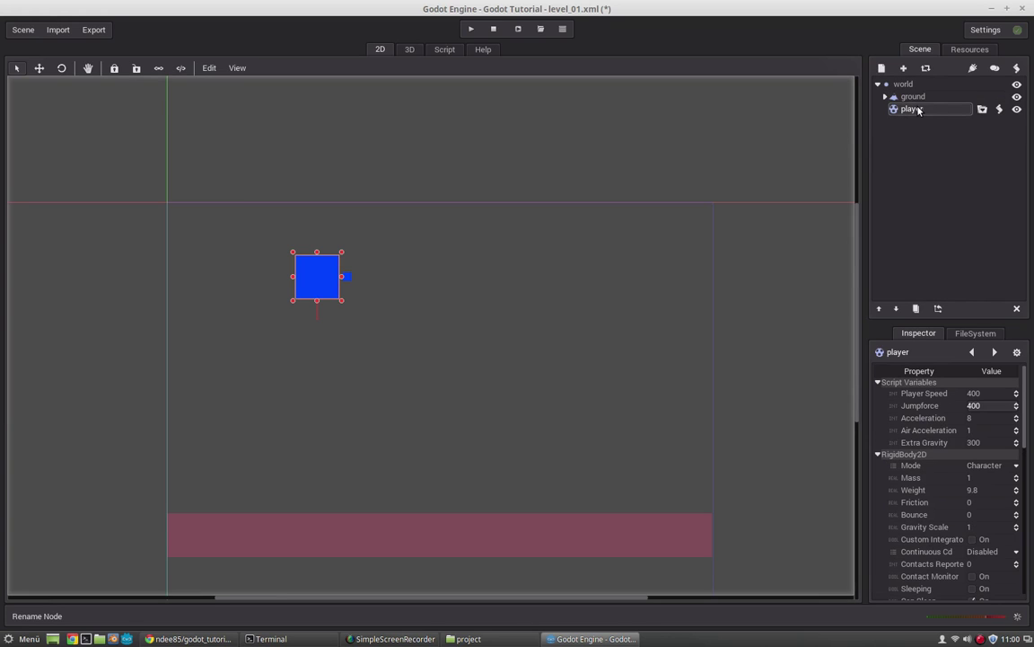
left_click(903, 84)
left_click(913, 97)
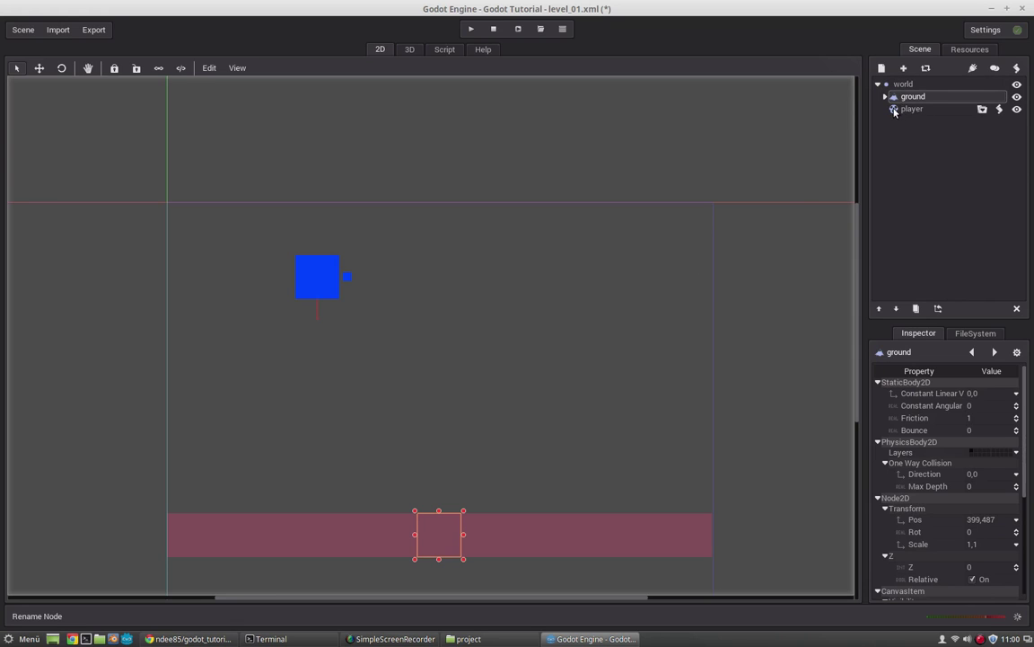
left_click_drag(326, 285, 360, 284)
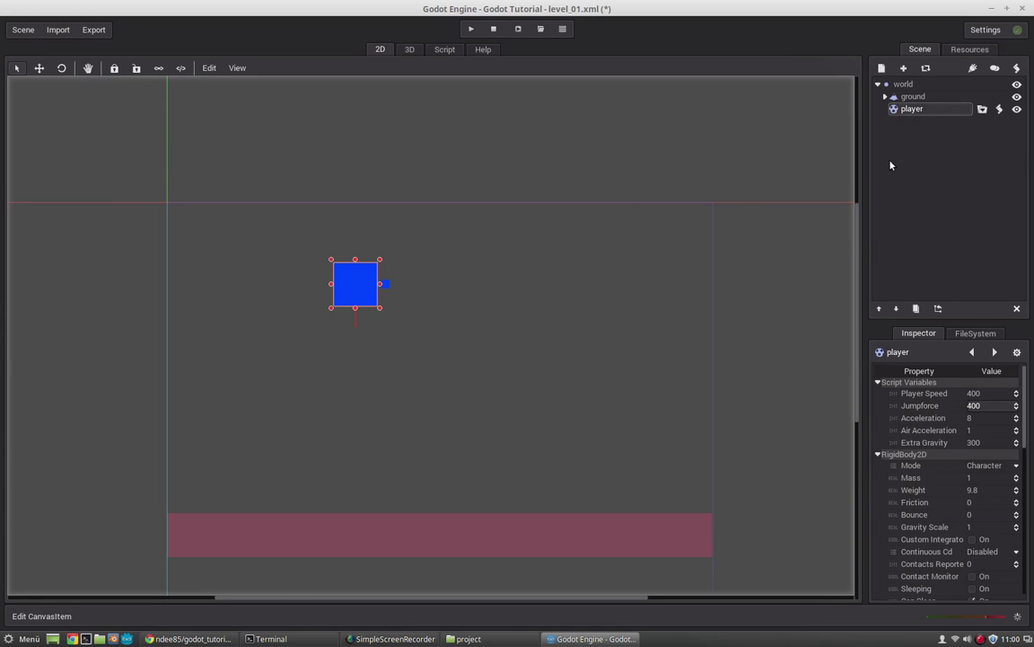
- Convert the ground node into a sub-scene saved as level_ground_element_01.xml
left_click(885, 97)
left_click(886, 96)
left_click(913, 96)
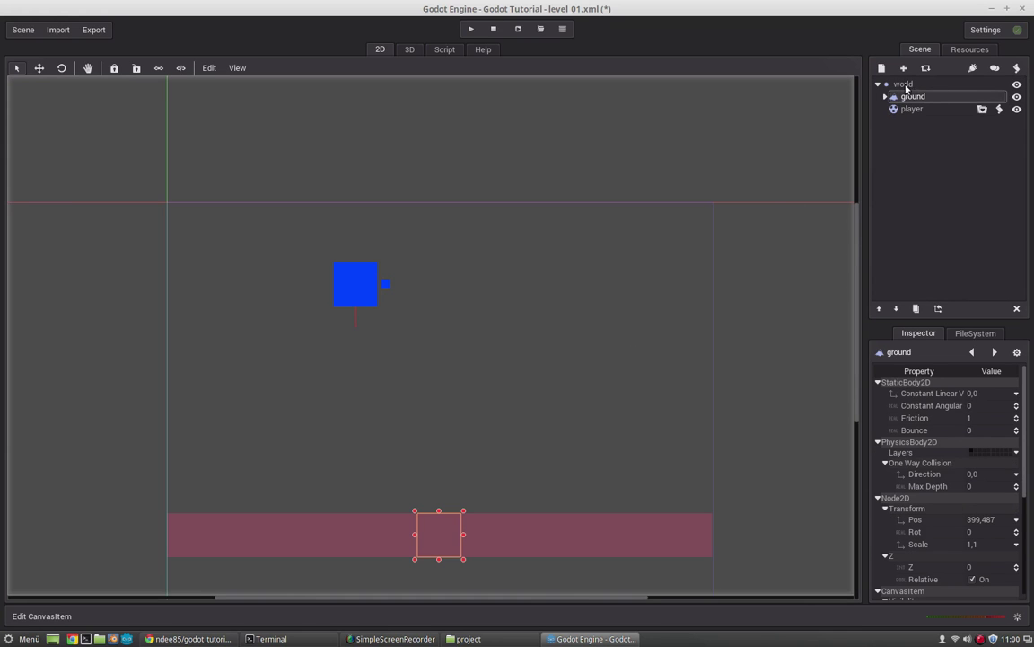
left_click(23, 31)
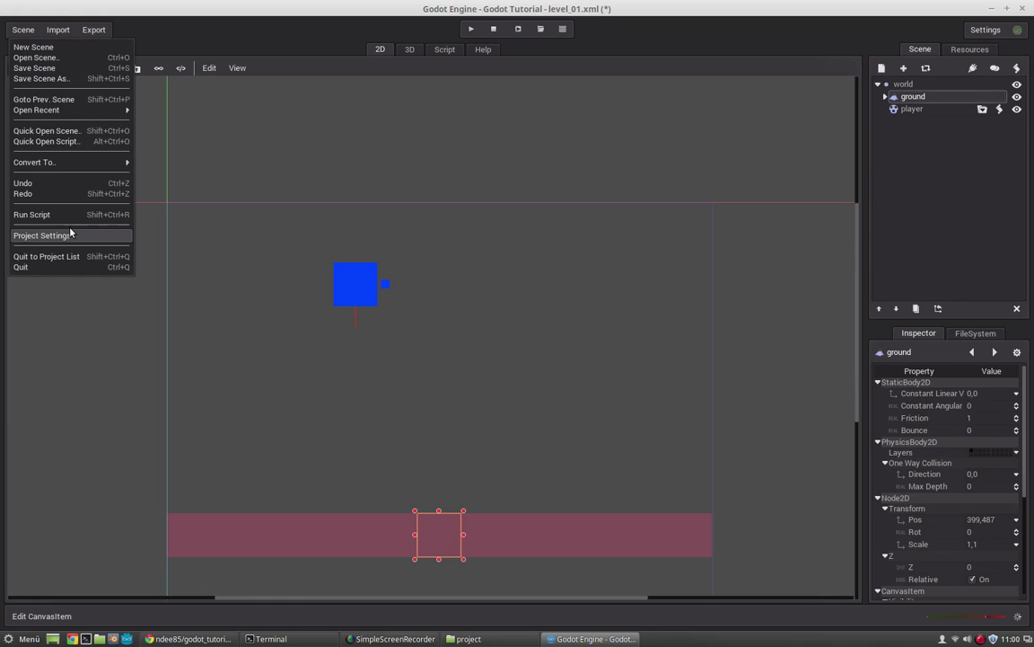
mouse_move(54, 161)
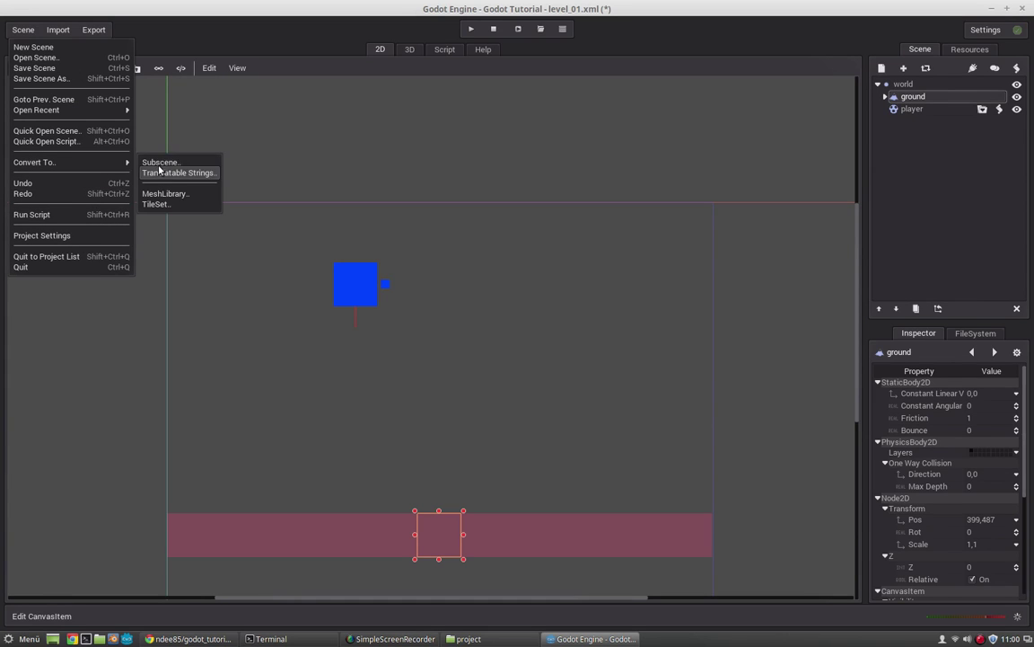
left_click(153, 157)
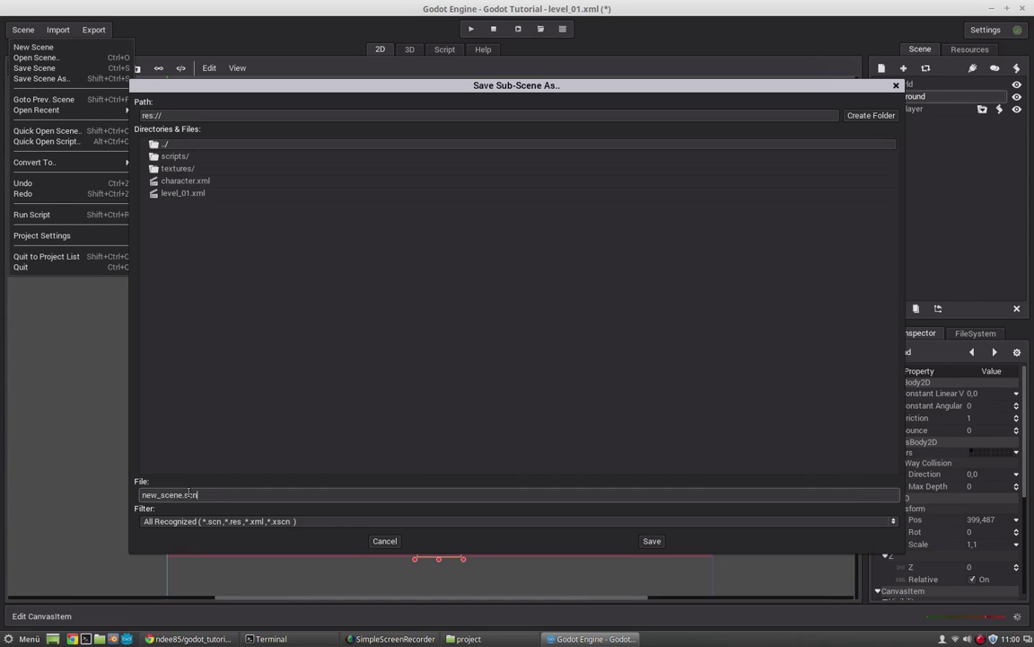
key("ctrl+a")
type("le")
key("Return")
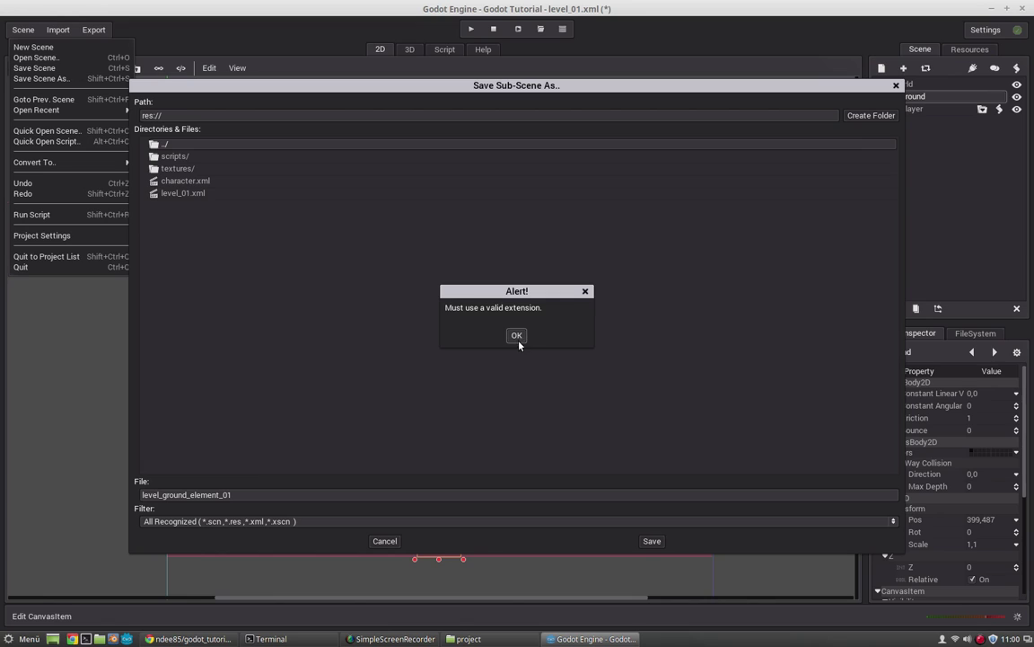
left_click(258, 494)
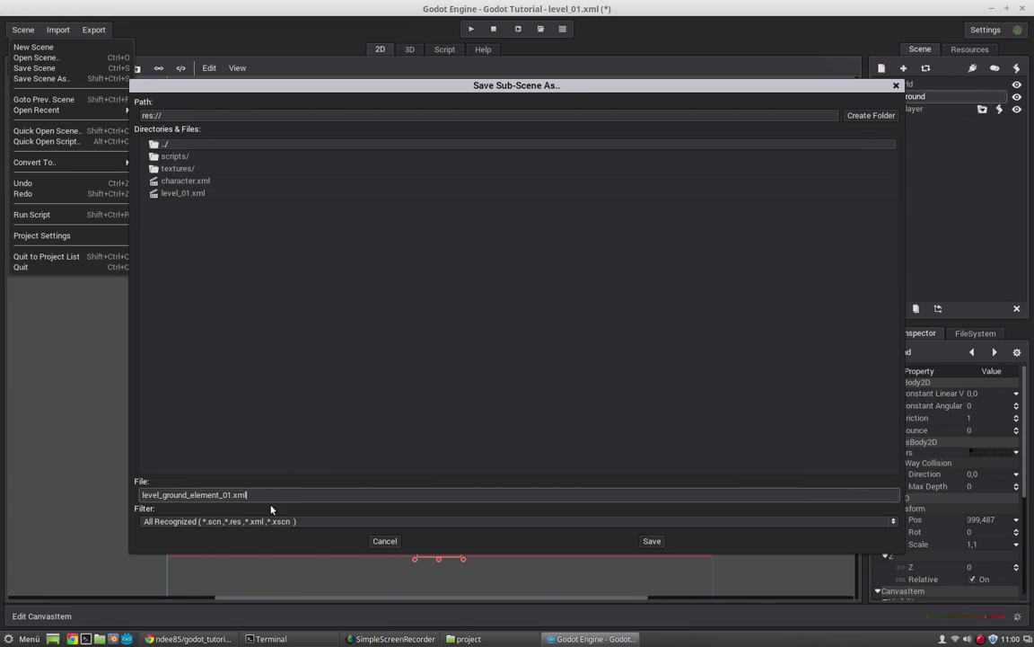
left_click(651, 542)
- Delete the ground node and instance level_ground_element_01.xml under world in its place
left_click(905, 101)
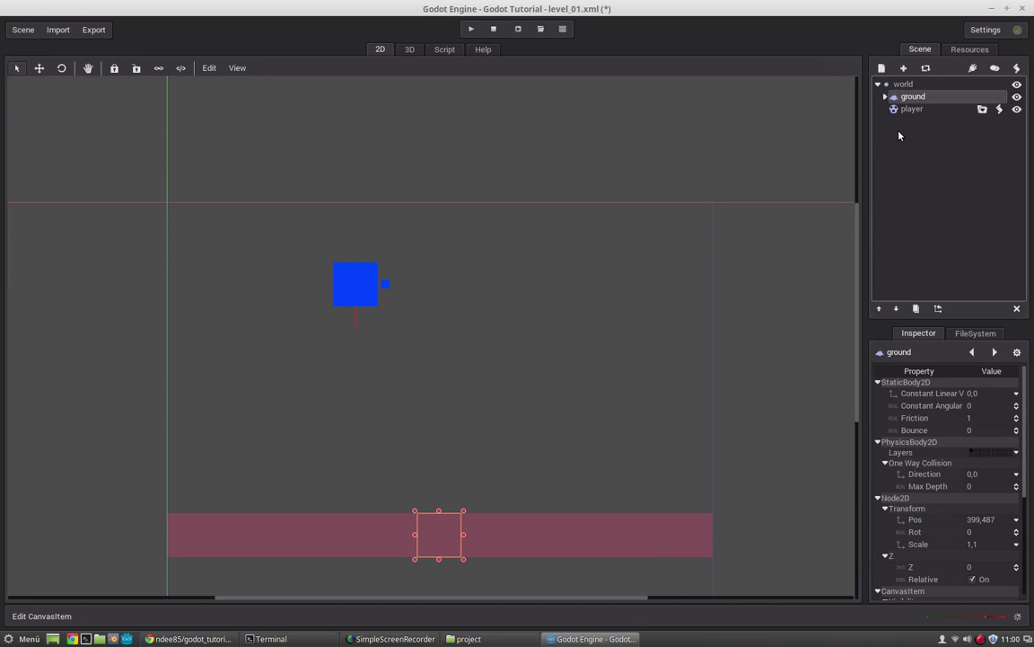
key("Delete")
key("Return")
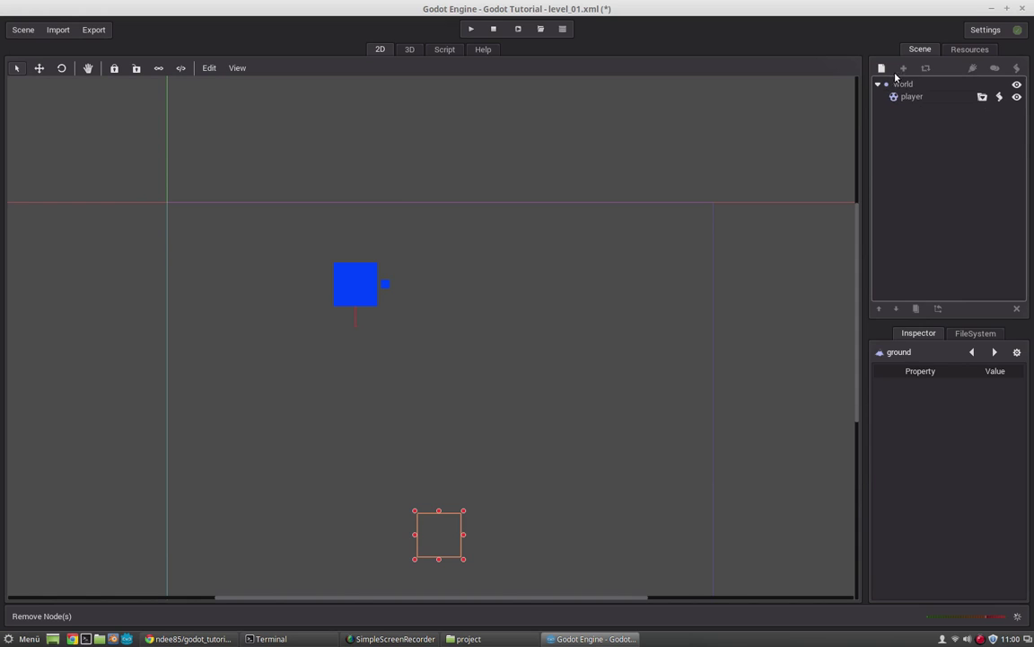
left_click(897, 84)
left_click(903, 68)
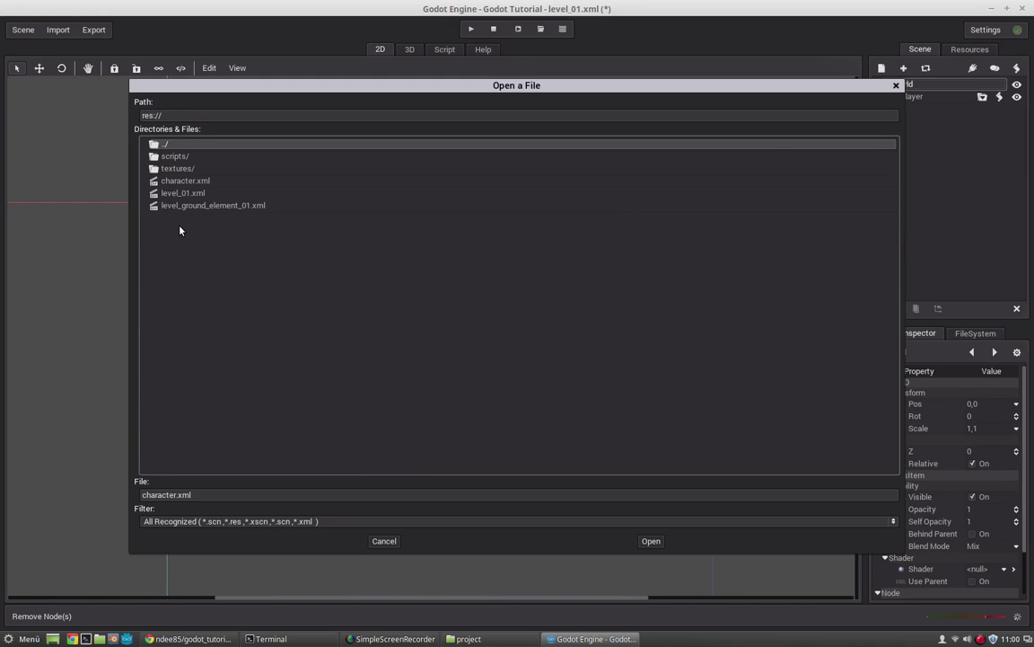
double_click(195, 207)
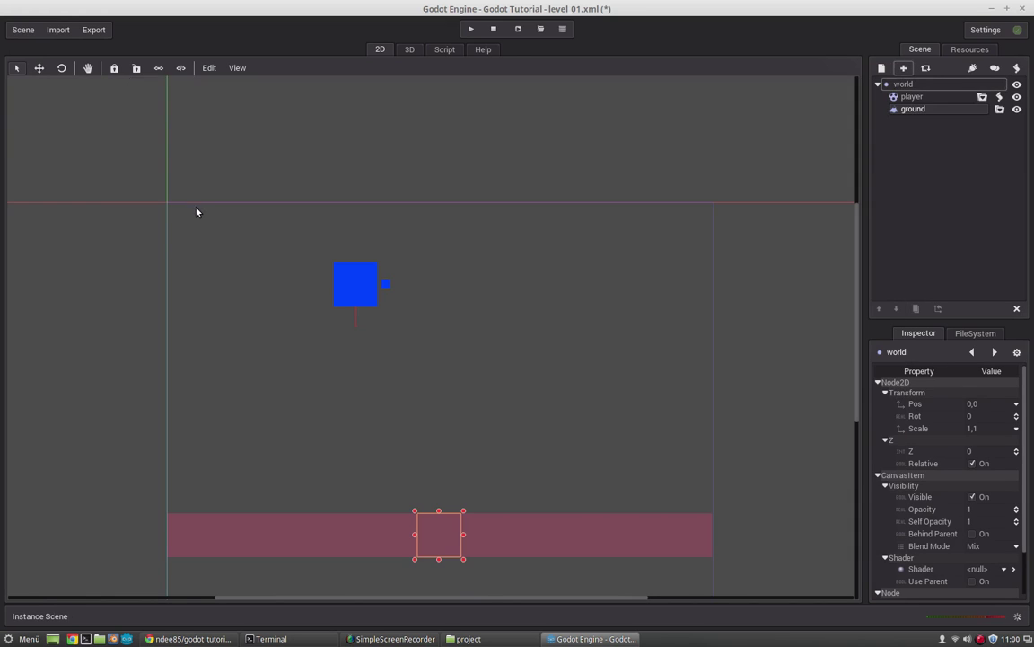
left_click_drag(464, 535, 443, 469)
key("ctrl+z")
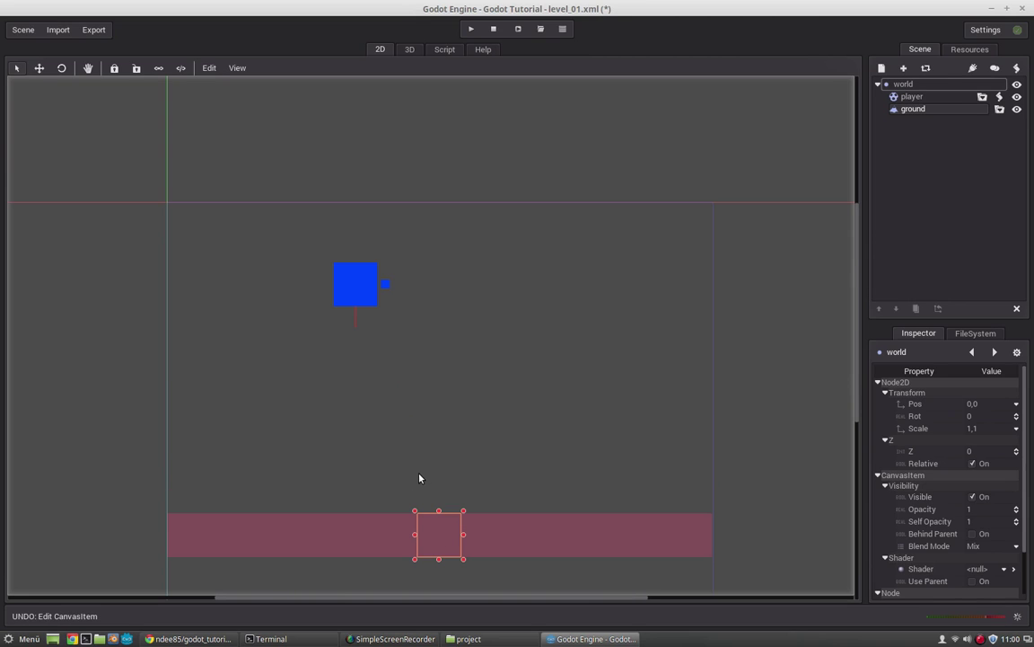
left_click_drag(434, 534, 428, 482)
key("ctrl+z")
- Duplicate the ground as ground1 and tilt it to 40.9° as a ramp from the floor's end
key("ctrl+d")
left_click_drag(448, 545, 823, 372)
middle_click_drag(571, 354, 509, 320)
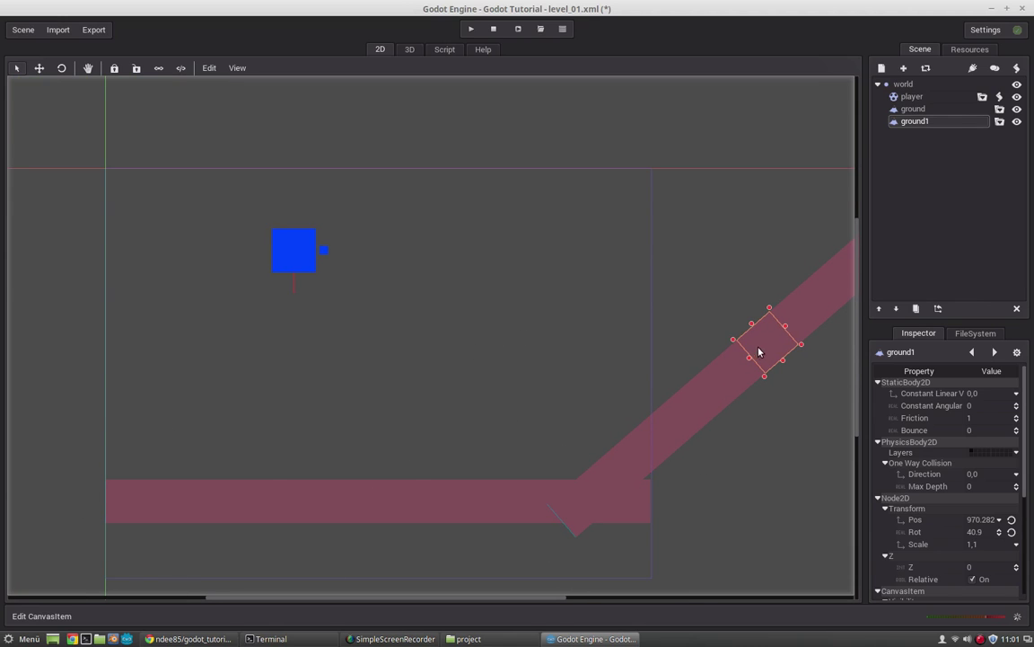
left_click_drag(764, 349, 794, 341)
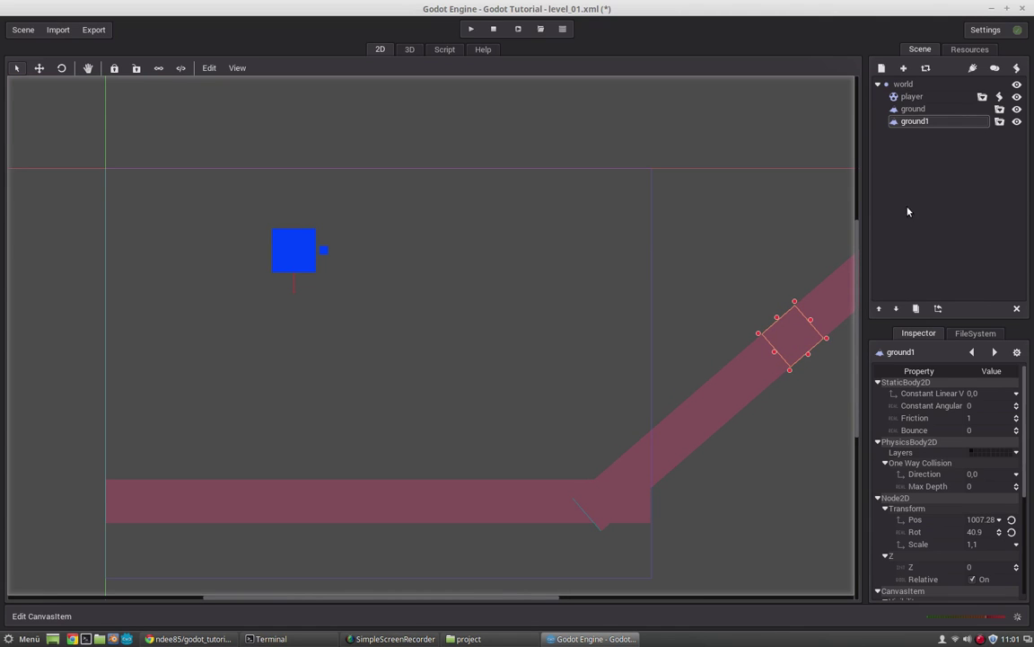
- Test-run the level, walking the player up the slope, back down, and up again
key("F5")
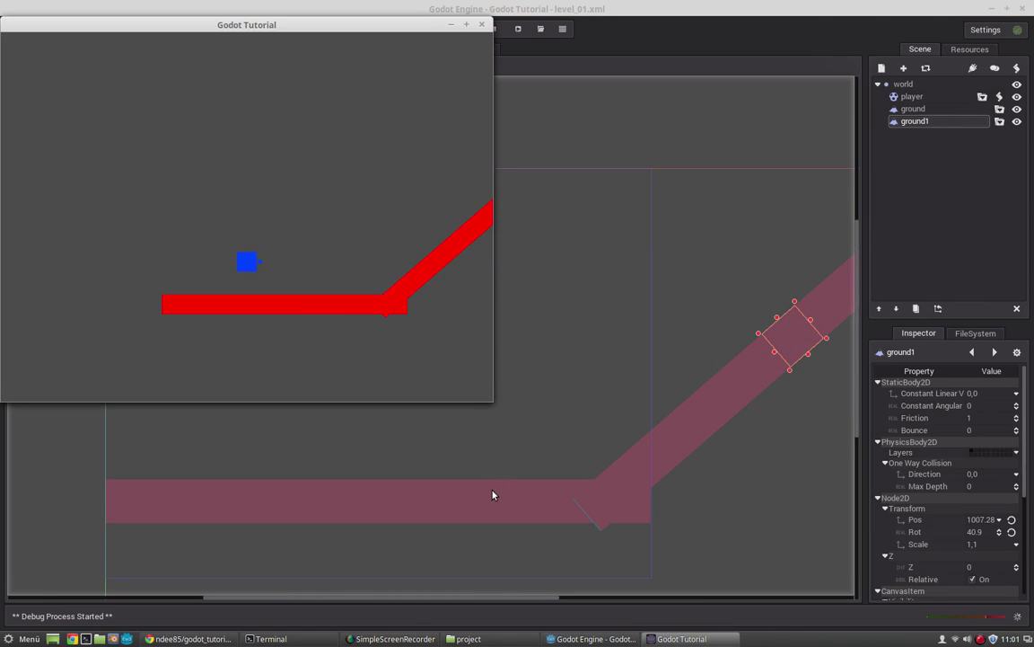
key("Right")
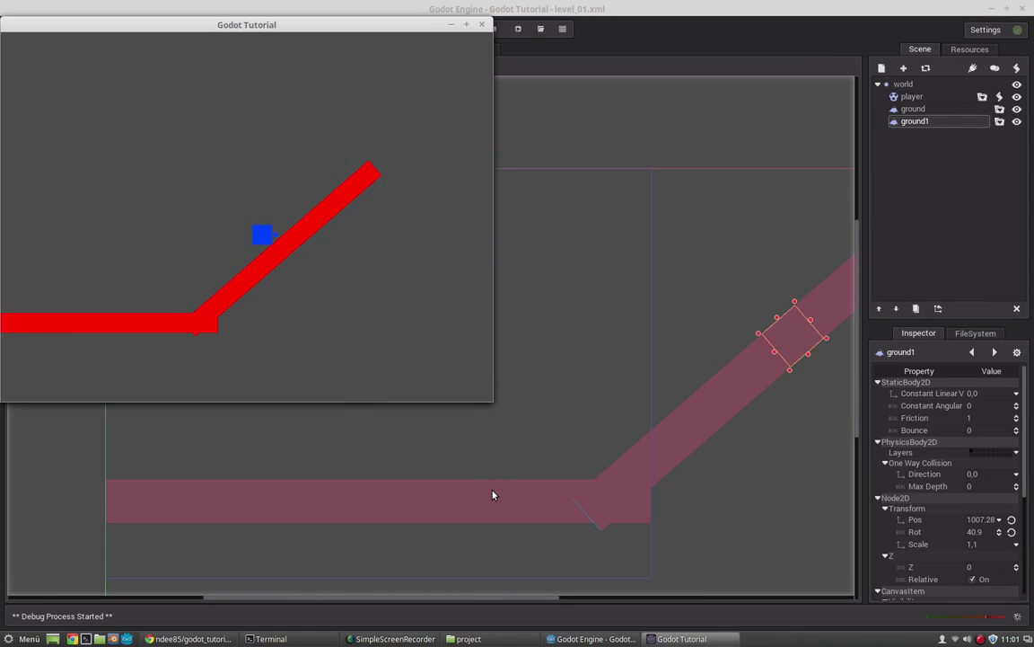
key("Left")
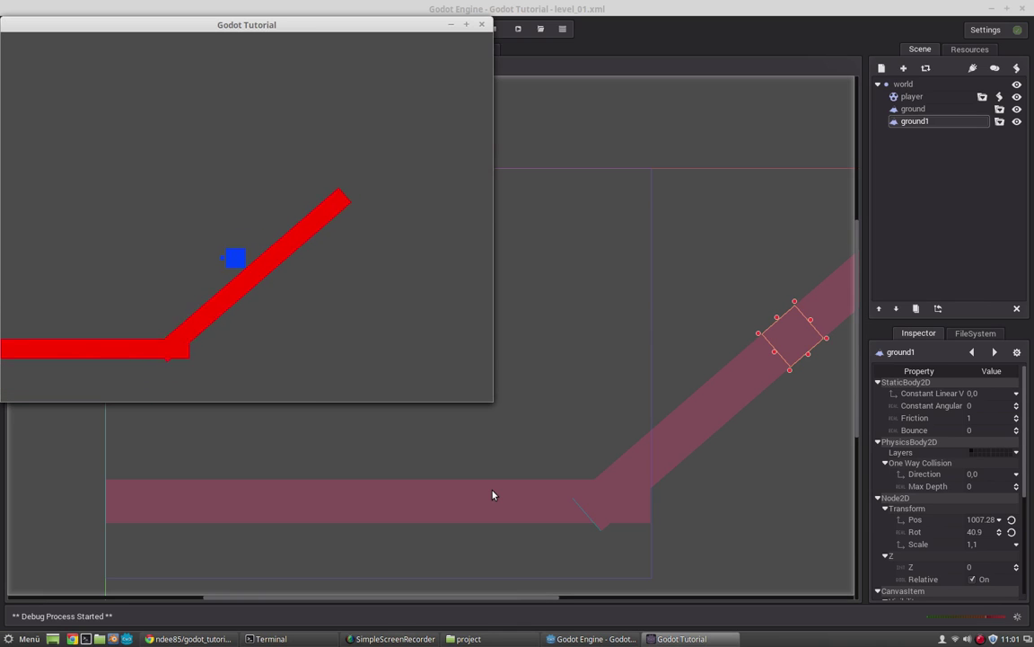
key("Right")
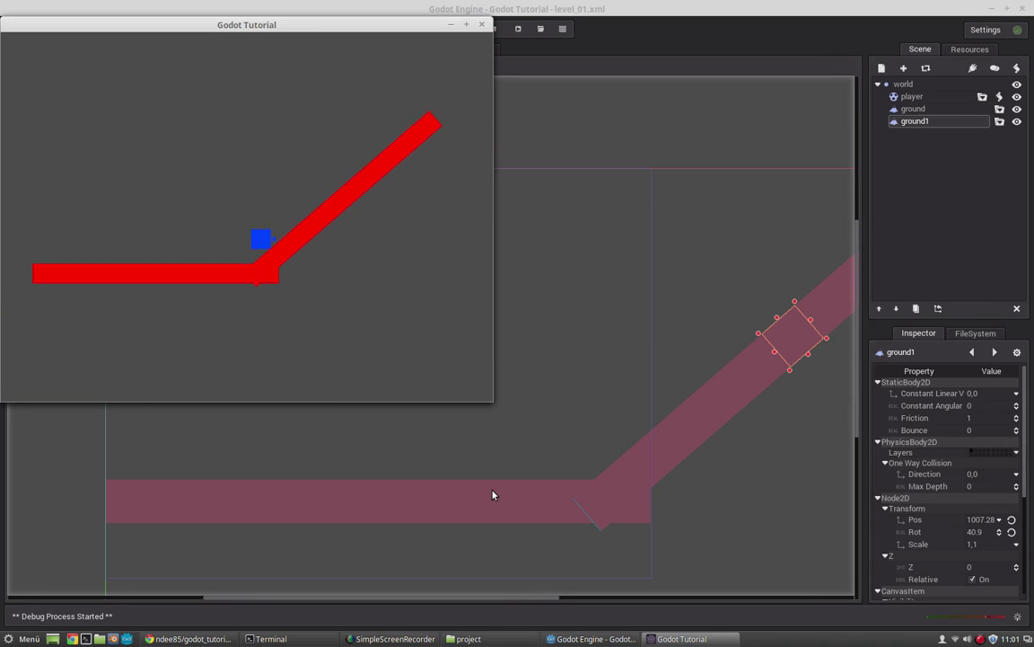
key("alt+F4")
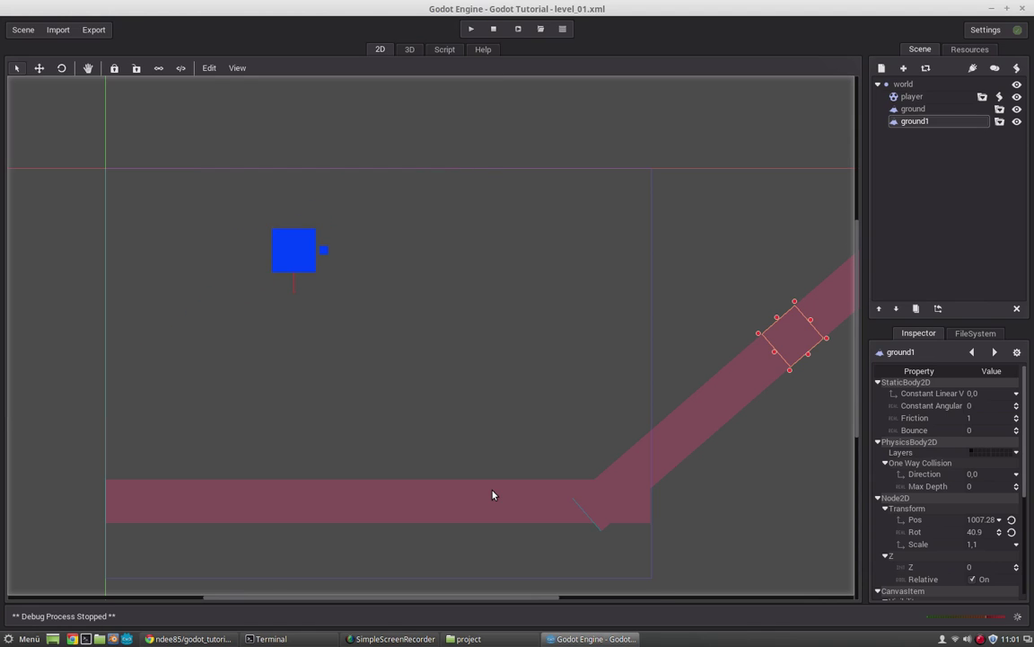
middle_click_drag(600, 308, 358, 279)
scroll(358, 279, "down", 2)
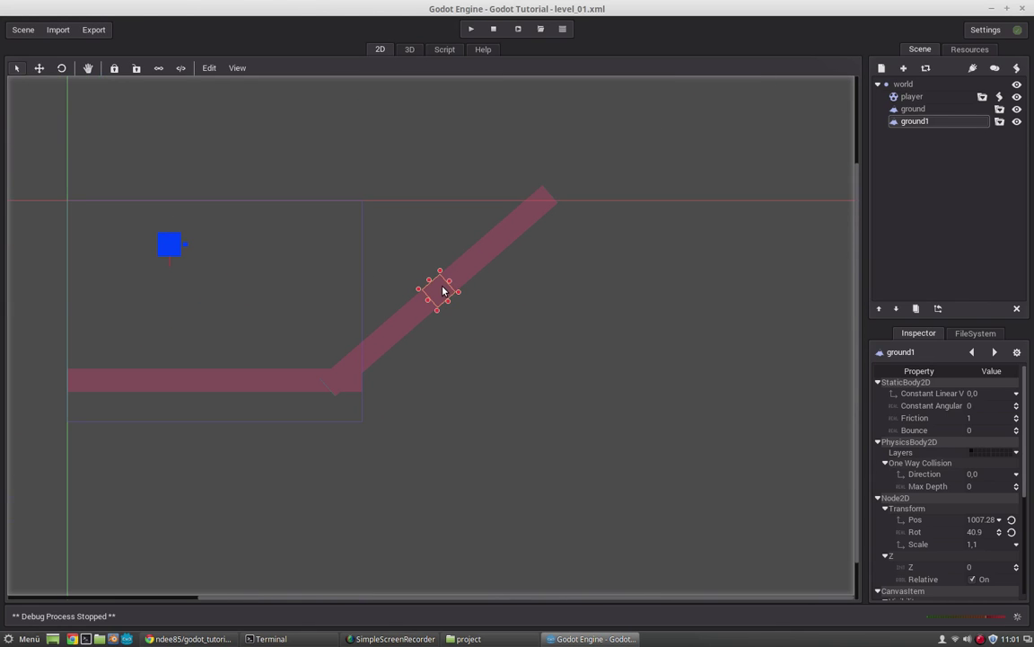
- Duplicate the slope as ground2 and lay it flat at the top of the ramp
key("ctrl+d")
left_click_drag(473, 286, 659, 200)
left_click_drag(734, 141, 805, 205, "ctrl")
middle_click_drag(748, 250, 709, 282)
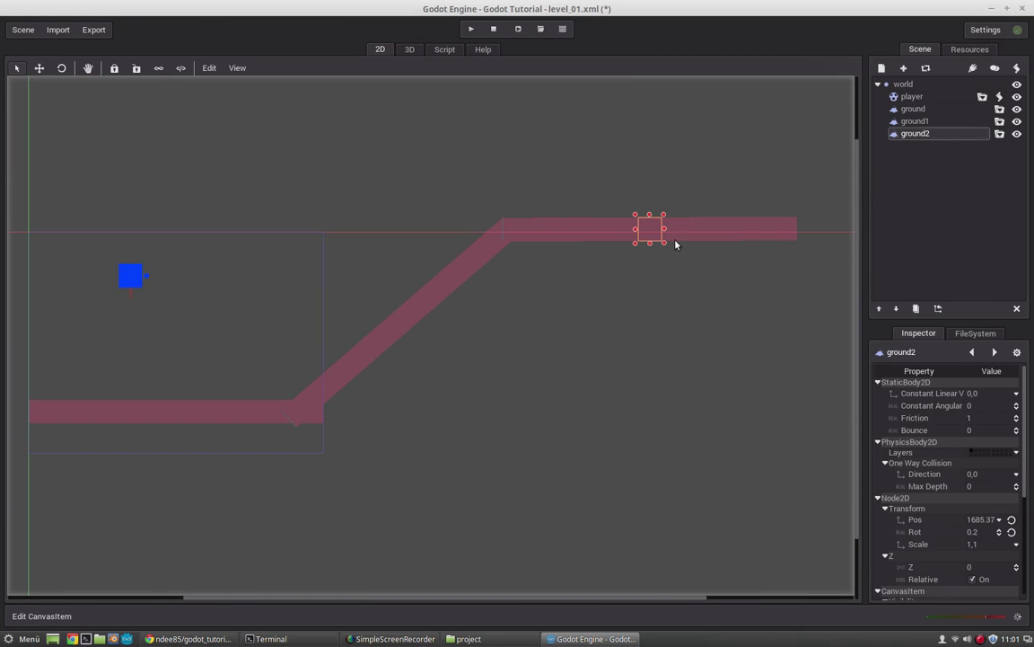
mouse_move(729, 231)
left_mouse_down("ctrl")
mouse_move(739, 203)
mouse_move(744, 256)
mouse_move(743, 198)
mouse_move(746, 224)
left_mouse_up("ctrl")
- Try moving and rotating ground2, undoing the changes to keep it horizontal at Rot 0.2
left_click(40, 69)
left_click_drag(667, 220, 672, 243)
left_click(61, 69)
key("ctrl+z")
left_click(19, 69)
left_click_drag(660, 233, 736, 219)
key("ctrl+z")
key("ctrl+z")
key("ctrl+z")
middle_click_drag(285, 352, 481, 326)
key("F5")
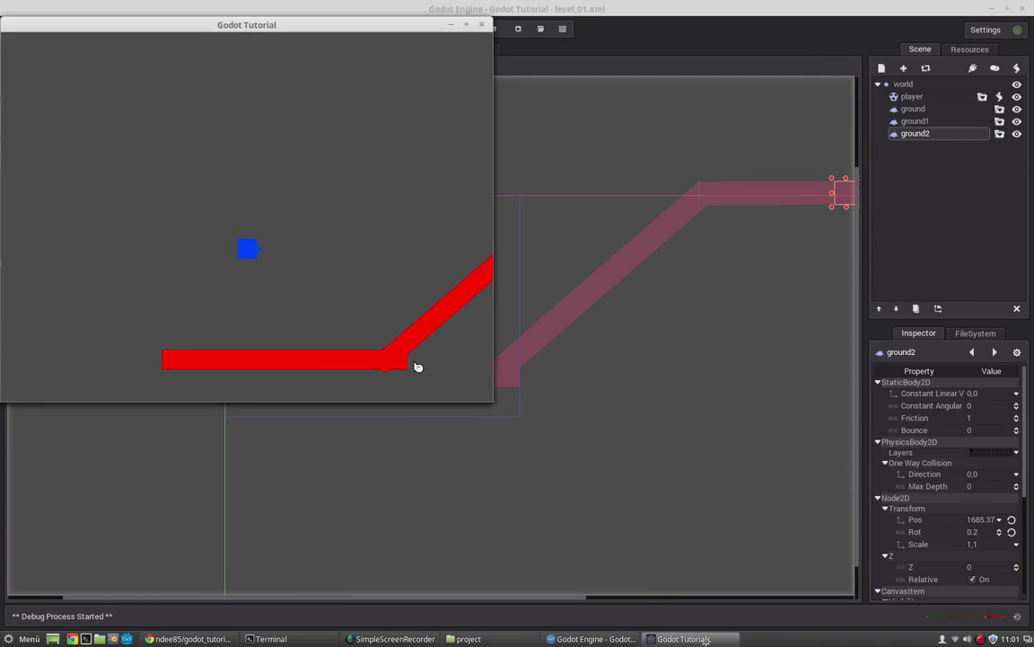
key("Right")
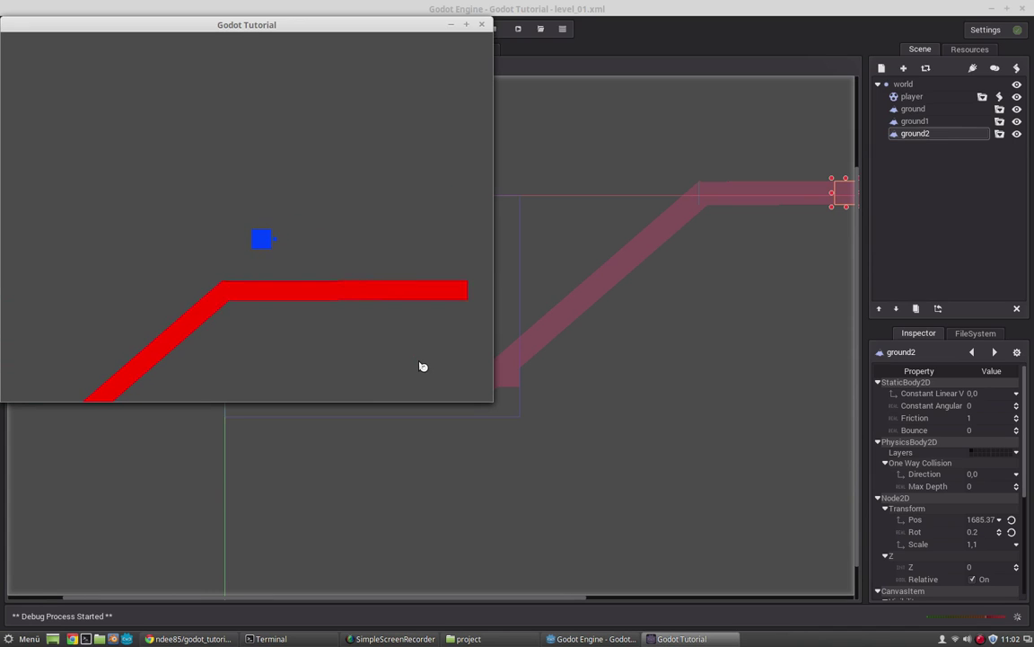
key("Left")
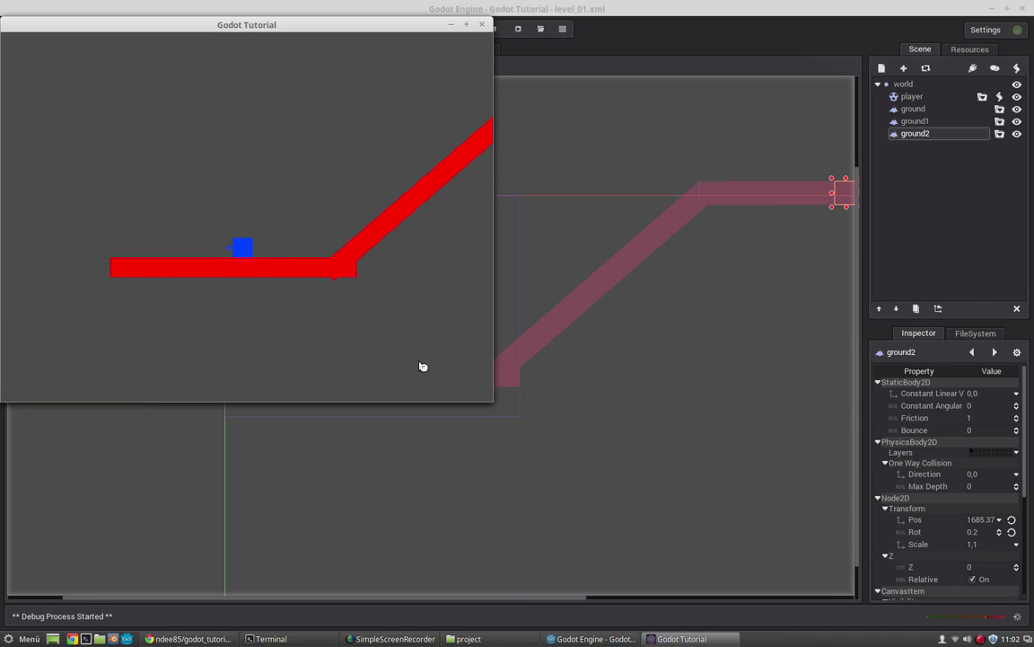
key("alt+F4")
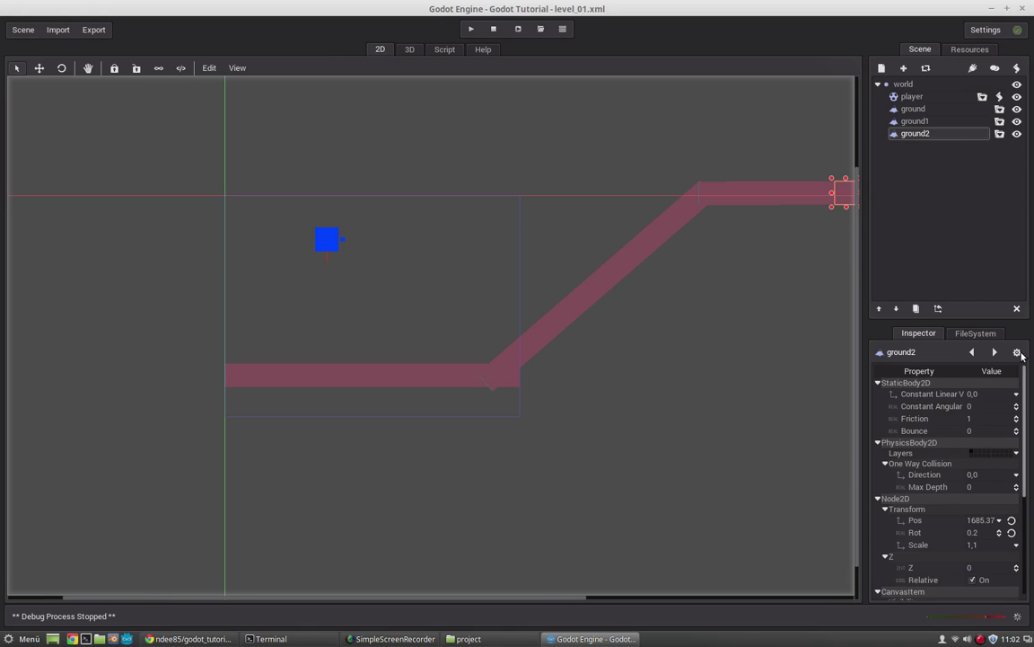
- Open the player node's character.xml scene without saving the current level
left_click(912, 96)
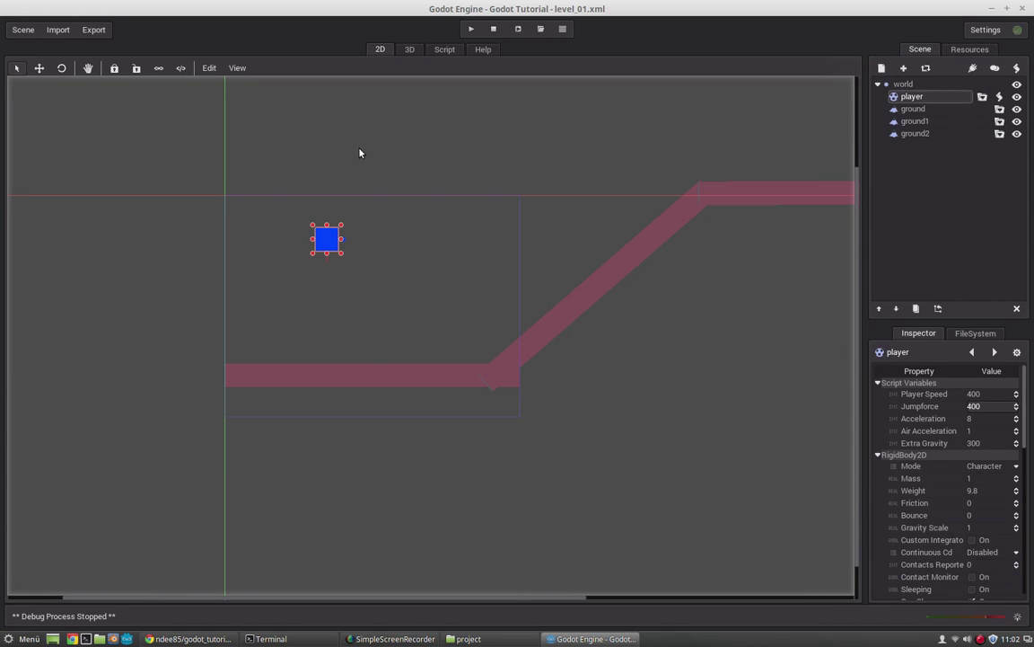
left_click_drag(306, 225, 307, 224)
key("ctrl+o")
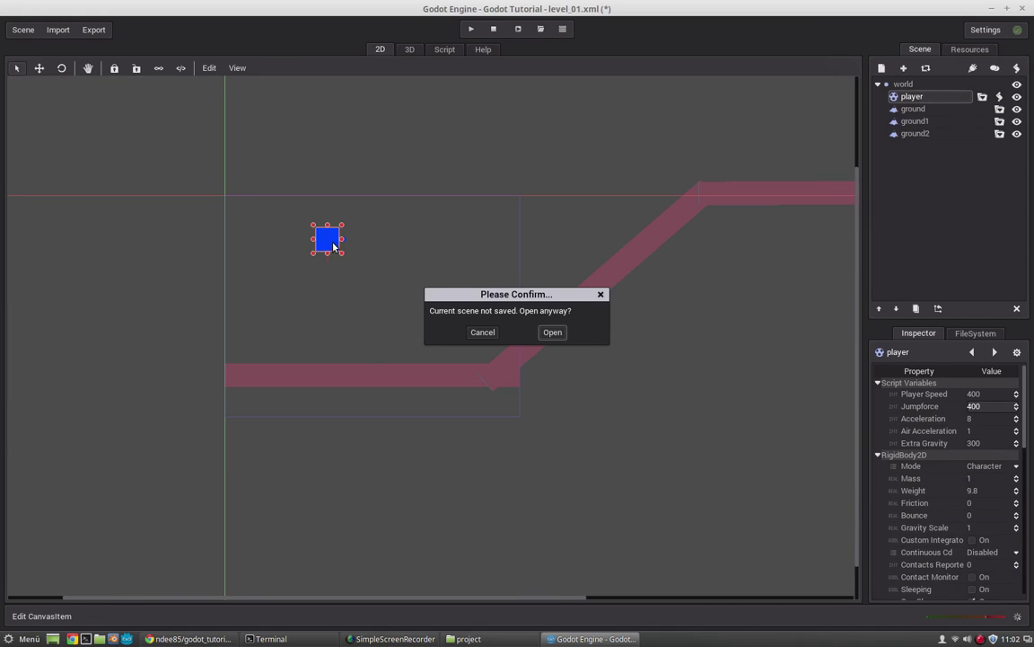
left_click(552, 332)
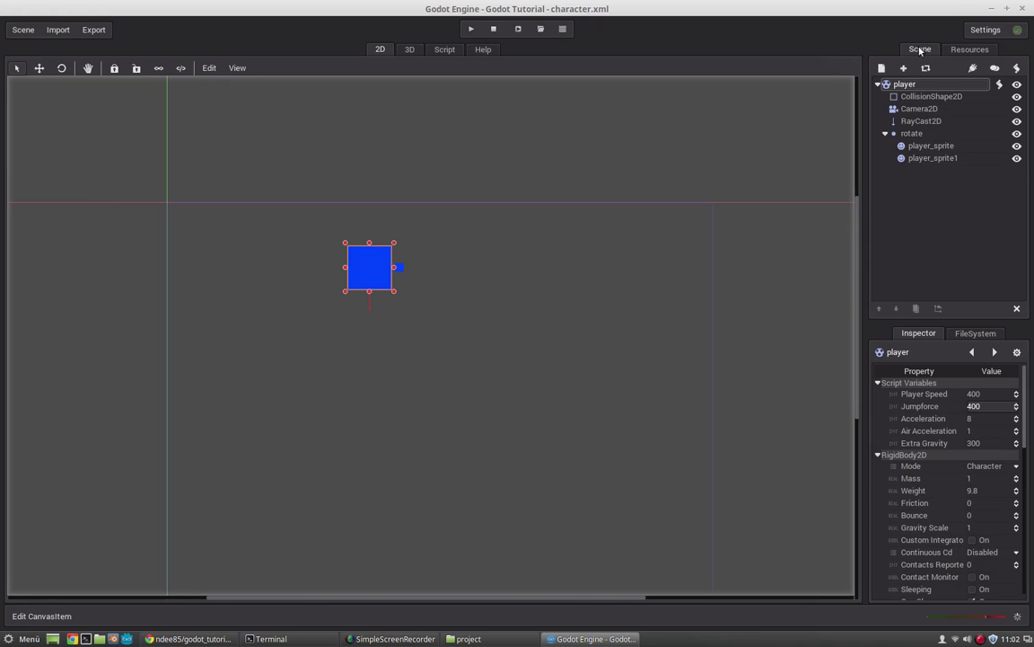
- Select player_sprite and open its blue_square.png texture resource
left_click(957, 51)
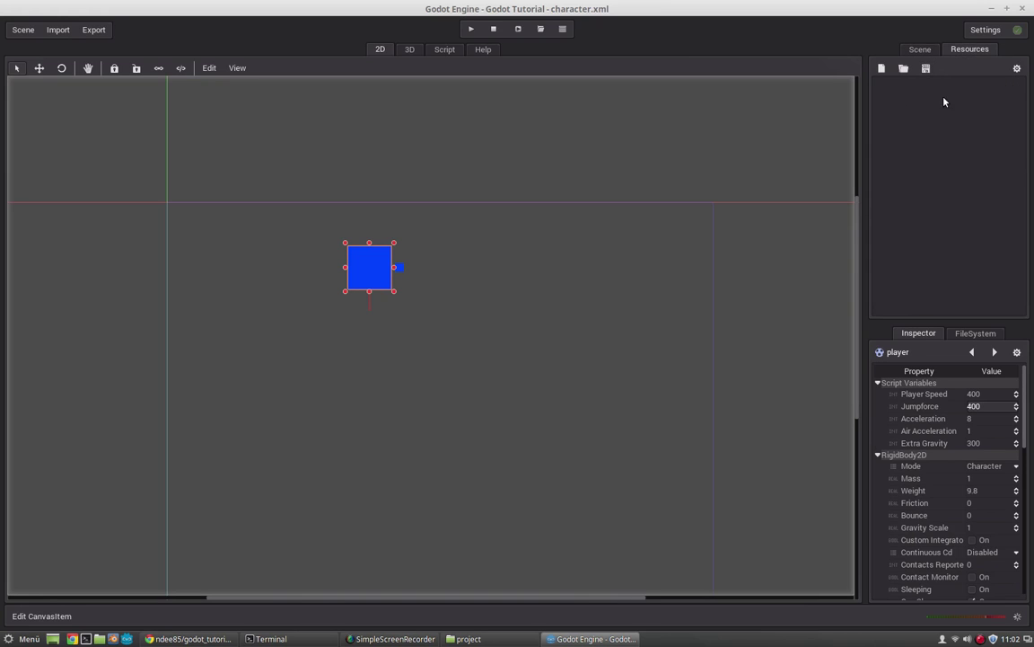
left_click(919, 49)
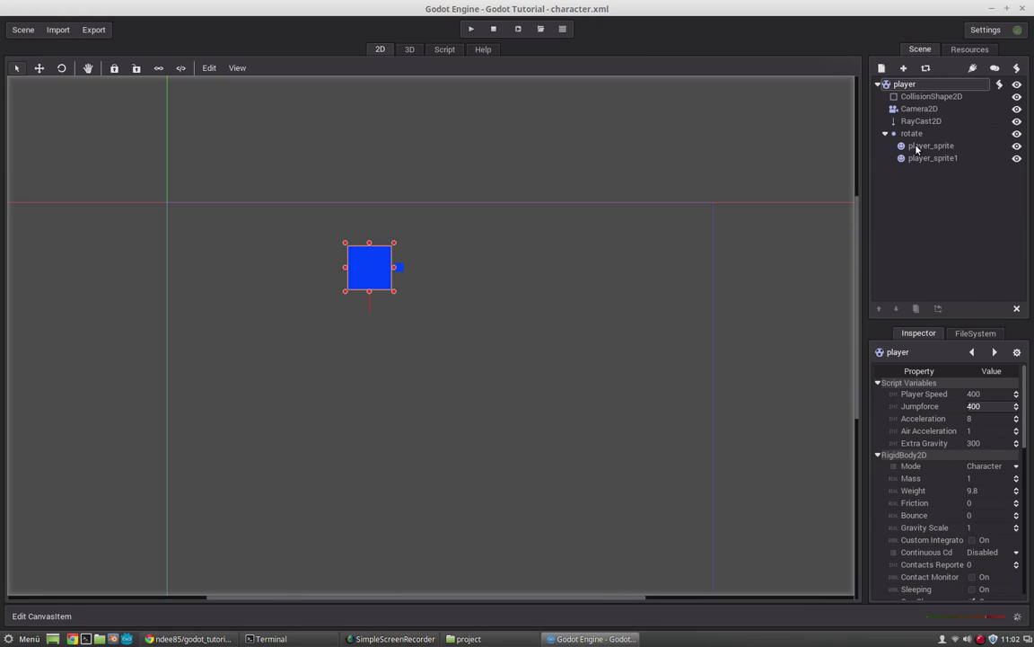
left_click(925, 145)
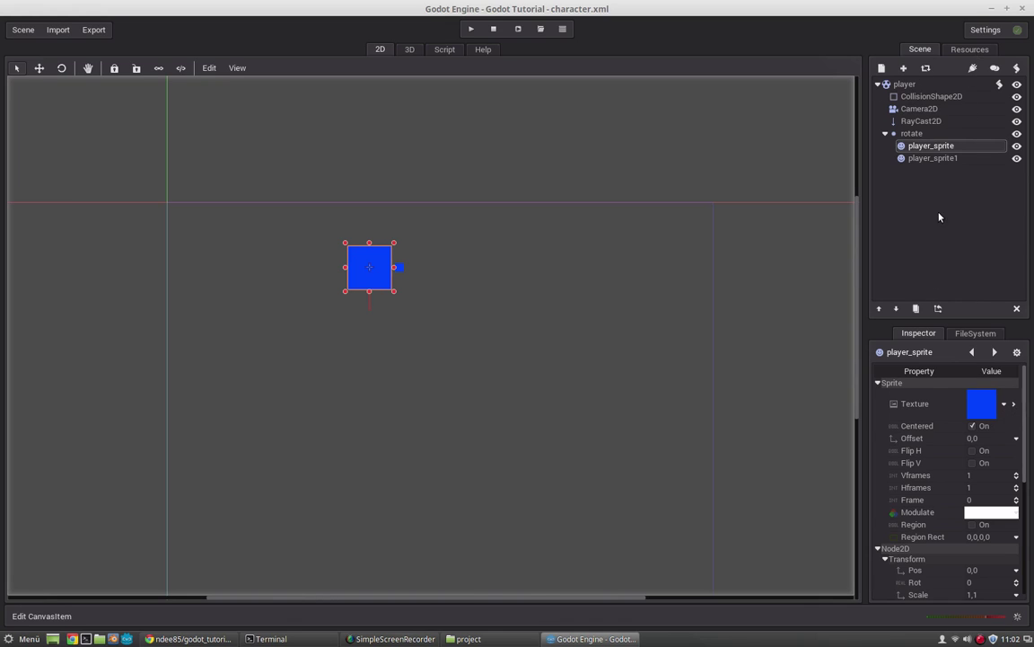
left_click(1014, 405)
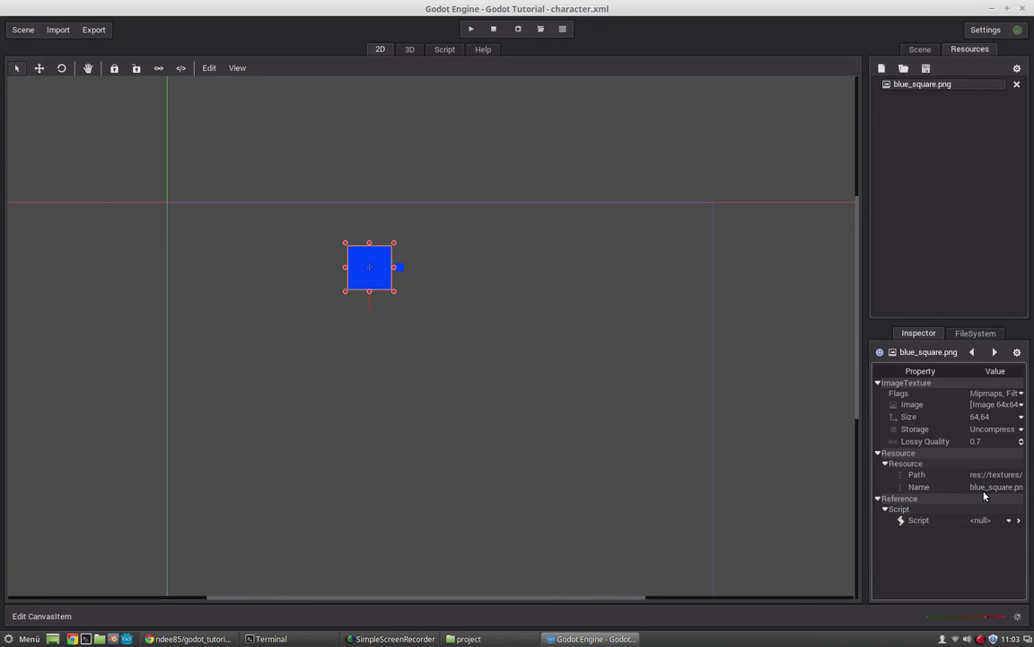
- Check the texture's flag options, then select the CollisionShape2D node
left_click(987, 401)
left_click(983, 396)
left_click(921, 50)
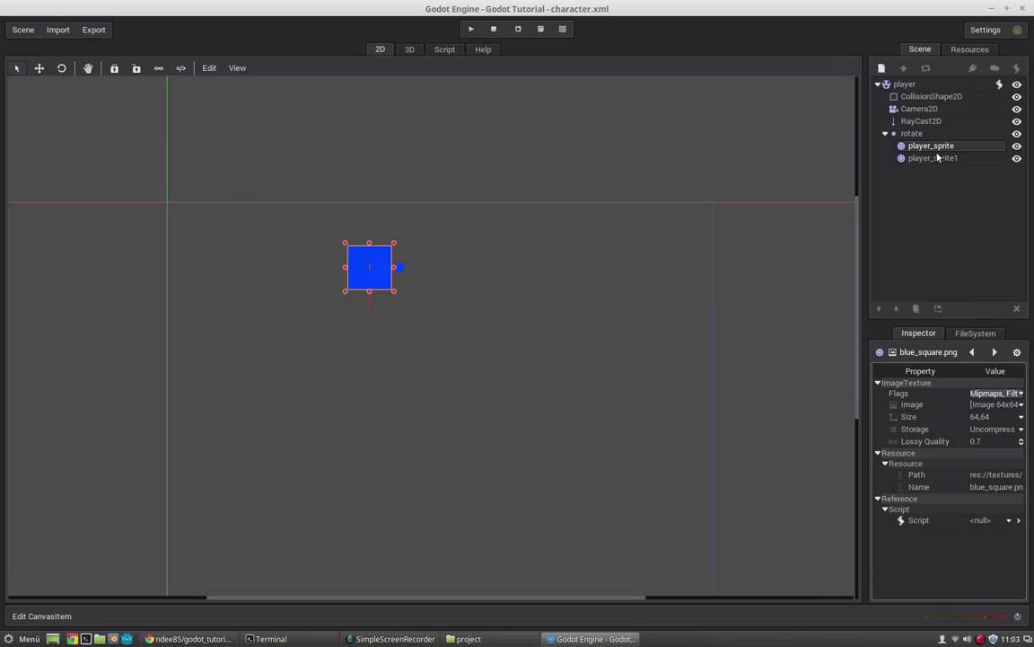
left_click(915, 97)
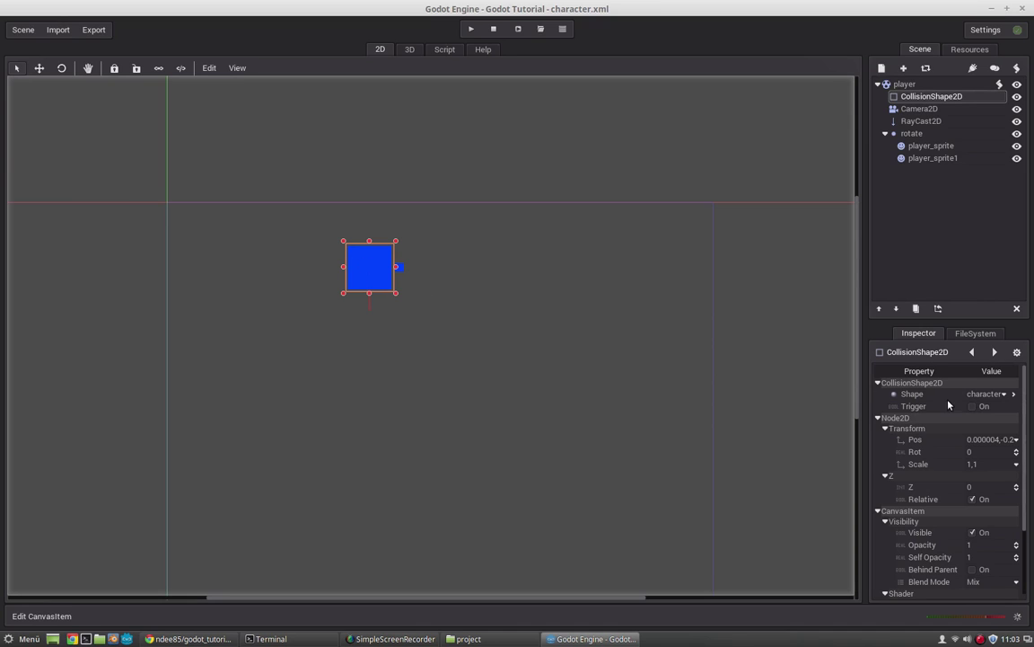
left_click(1014, 395)
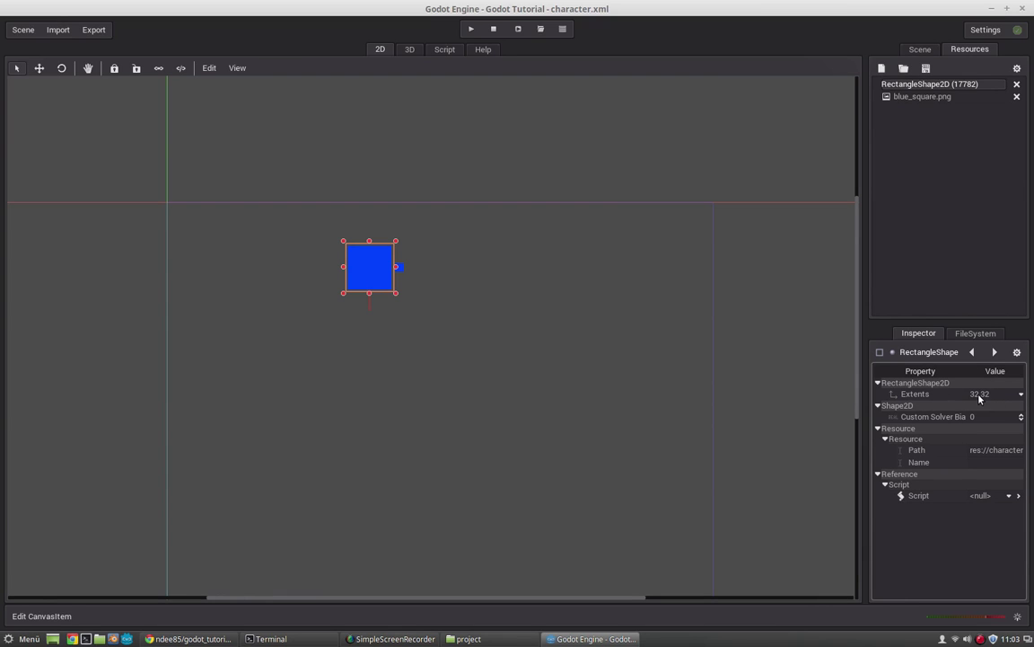
left_click(979, 395)
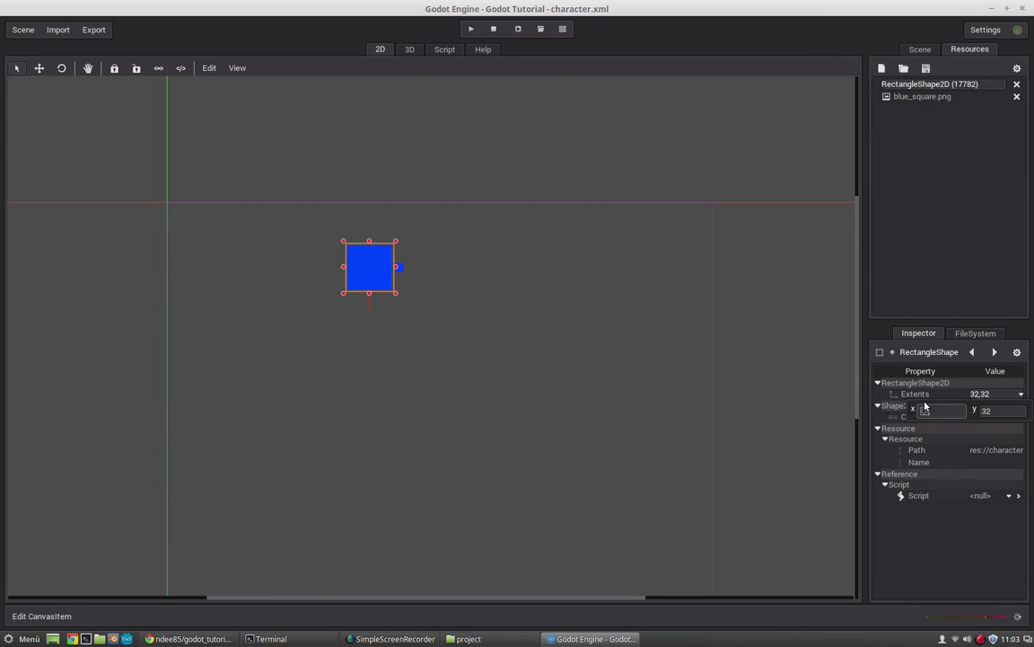
type("64")
key("Return")
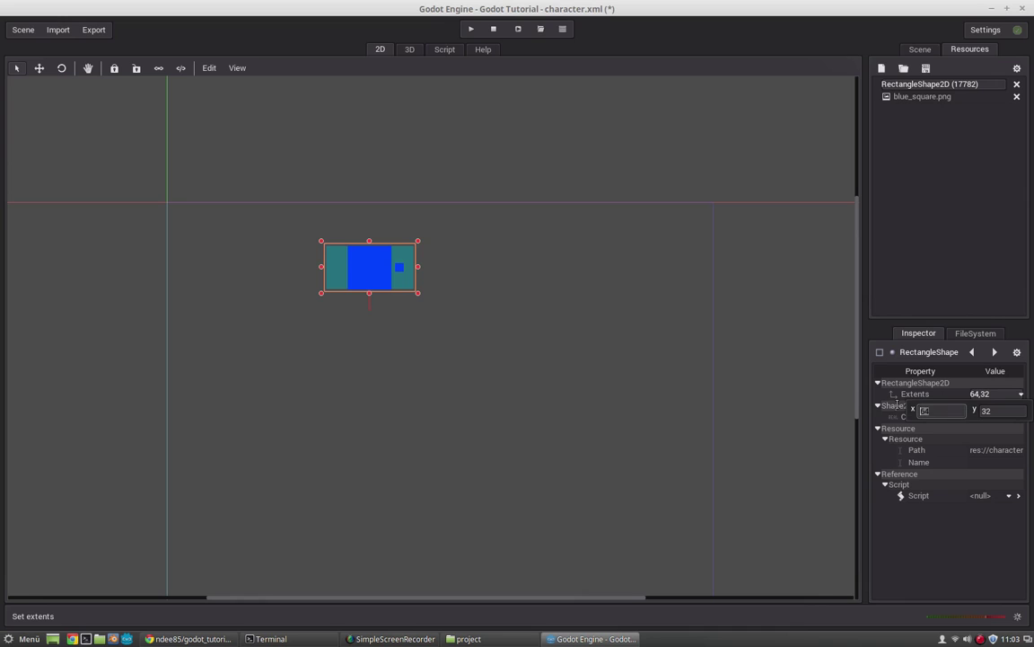
type("32")
key("Return")
left_click(971, 352)
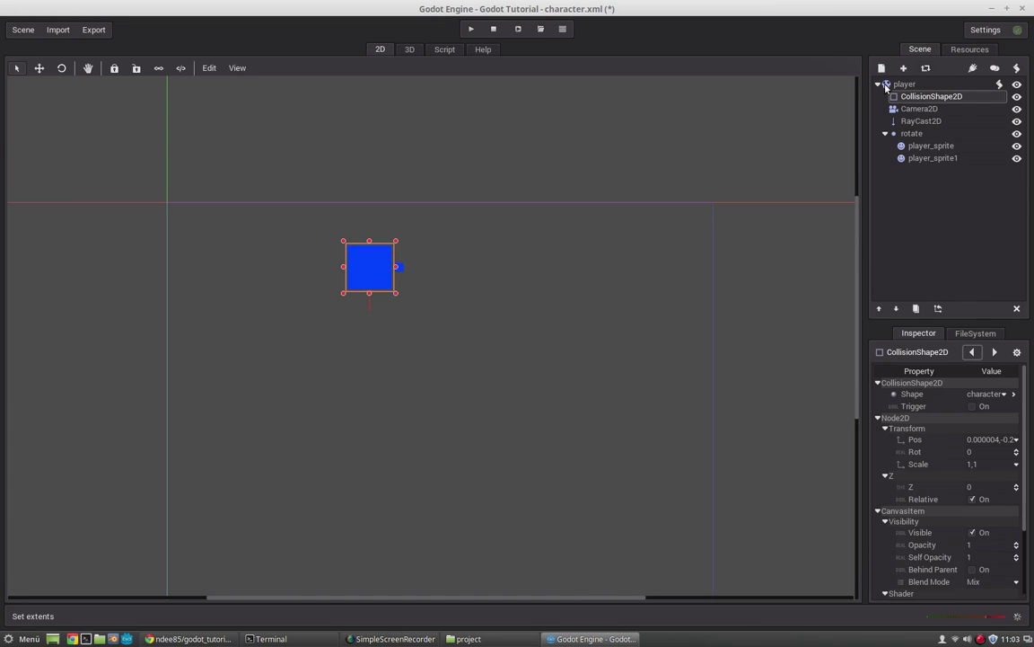
left_click(907, 145)
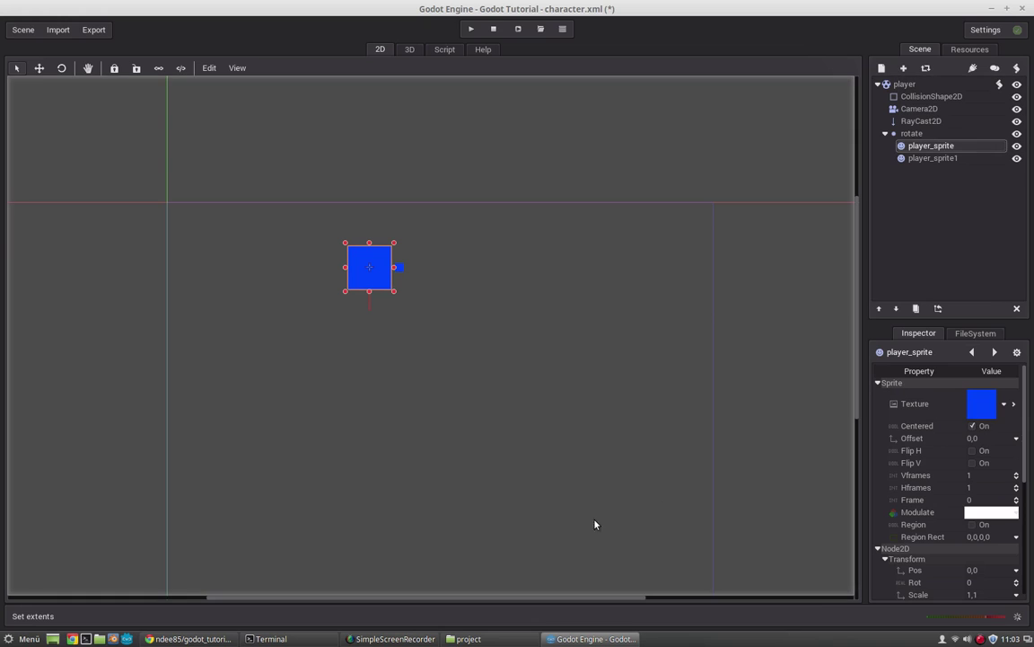
left_click(466, 638)
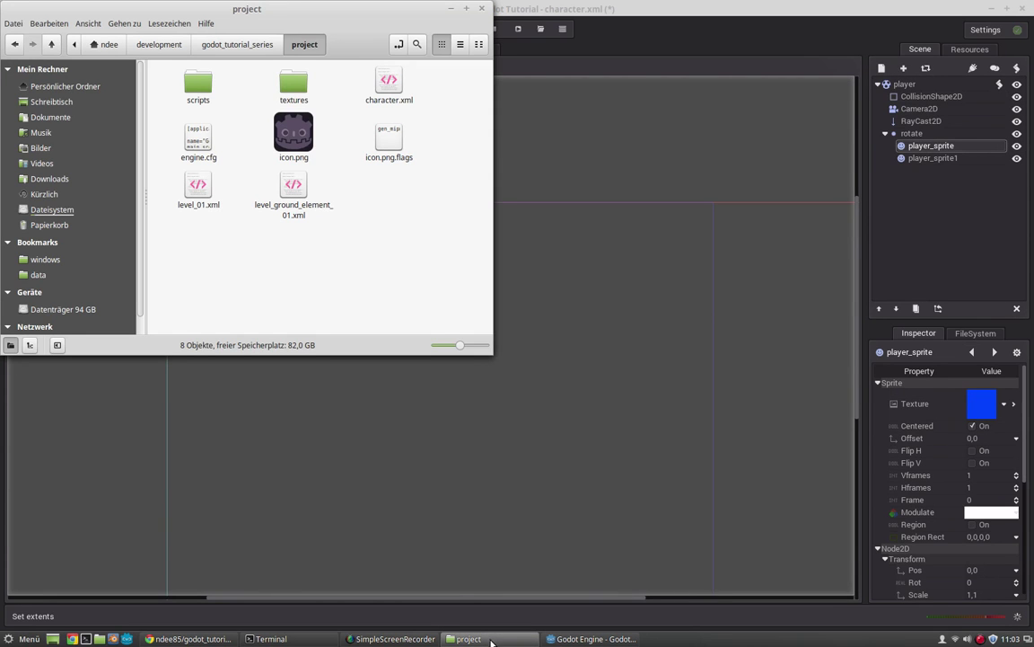
left_click(491, 643)
left_click(918, 96)
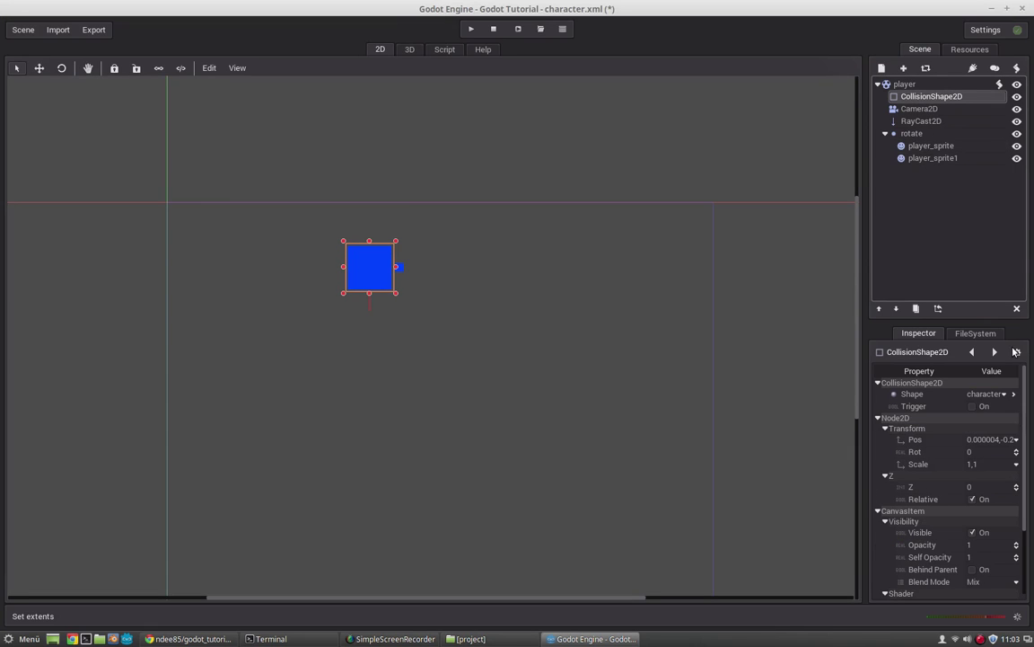
- Open the RectangleShape2D shape resource and begin Save Resource, then cancel the file dialog
left_click(1014, 393)
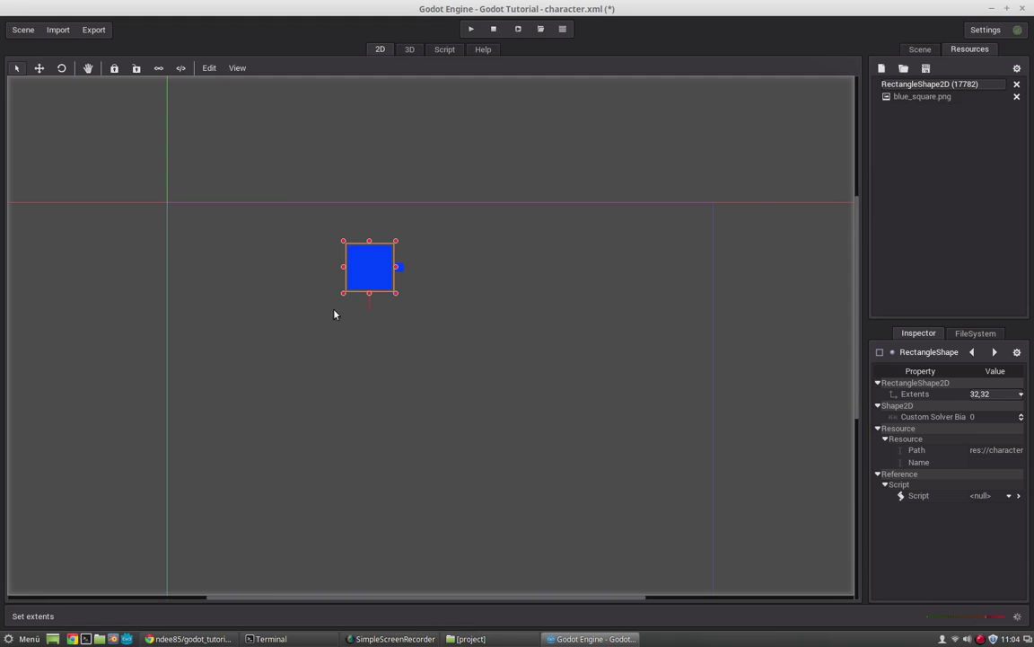
left_click(926, 68)
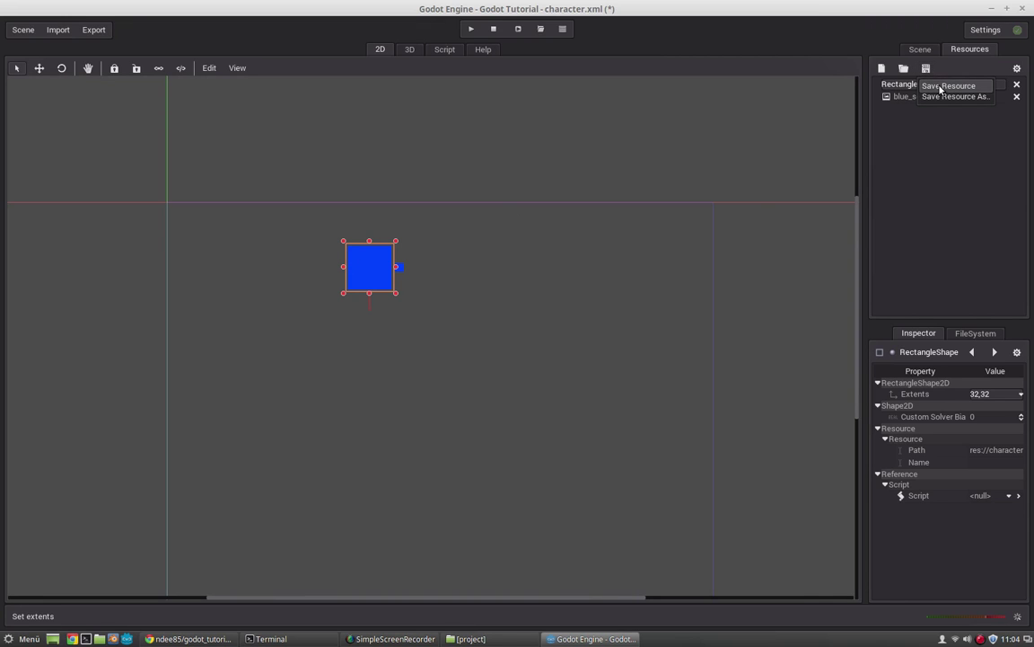
left_click(943, 86)
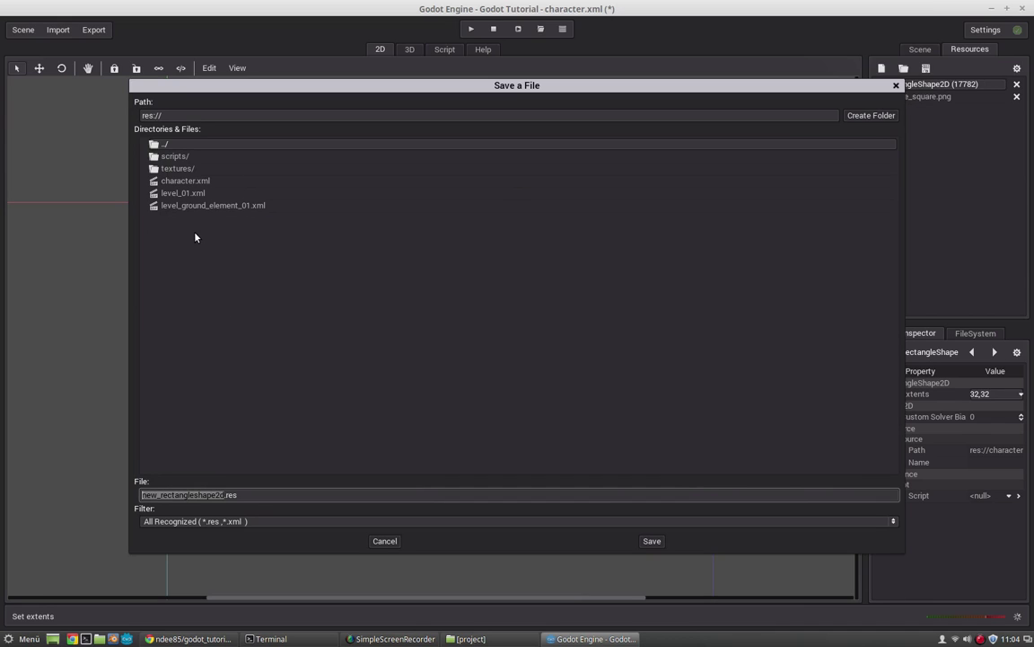
double_click(234, 495)
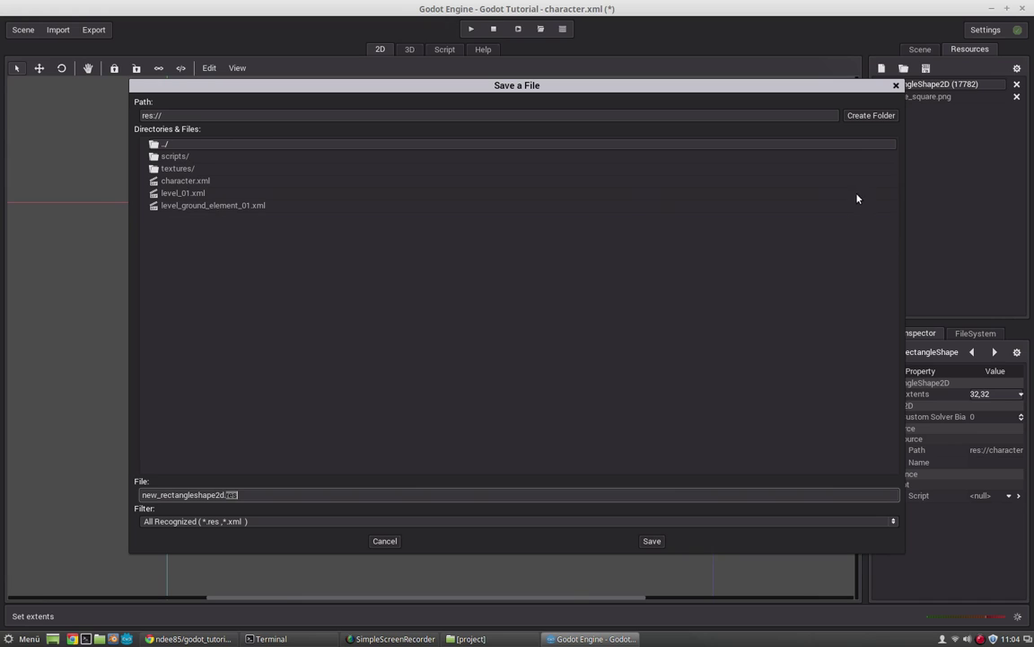
key("Escape")
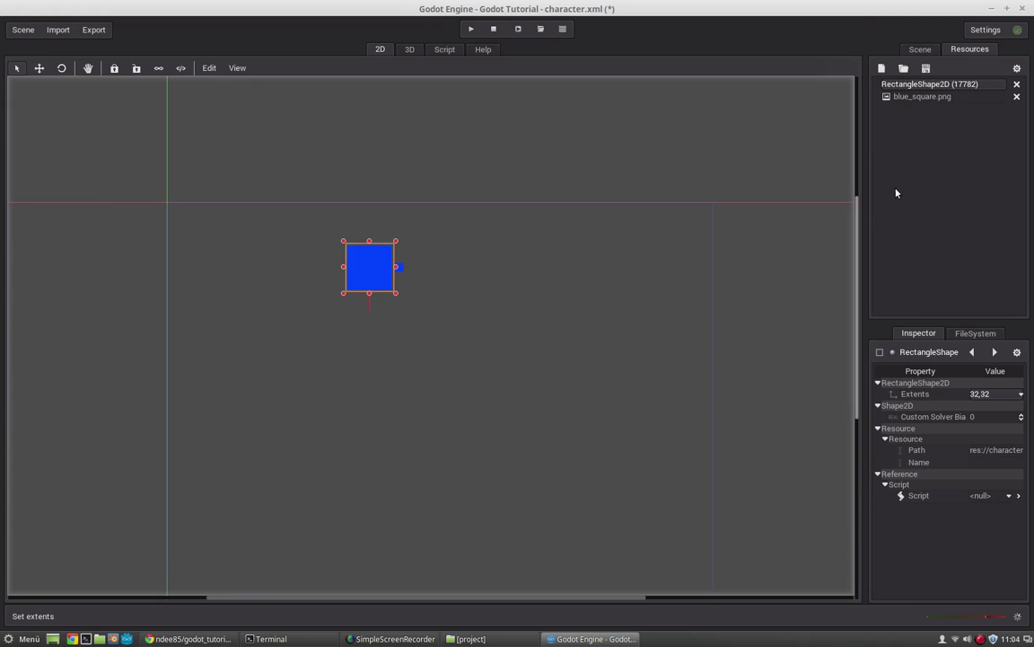
- Select the player root and scroll its Inspector to review the shader and player.gd script
left_click(918, 50)
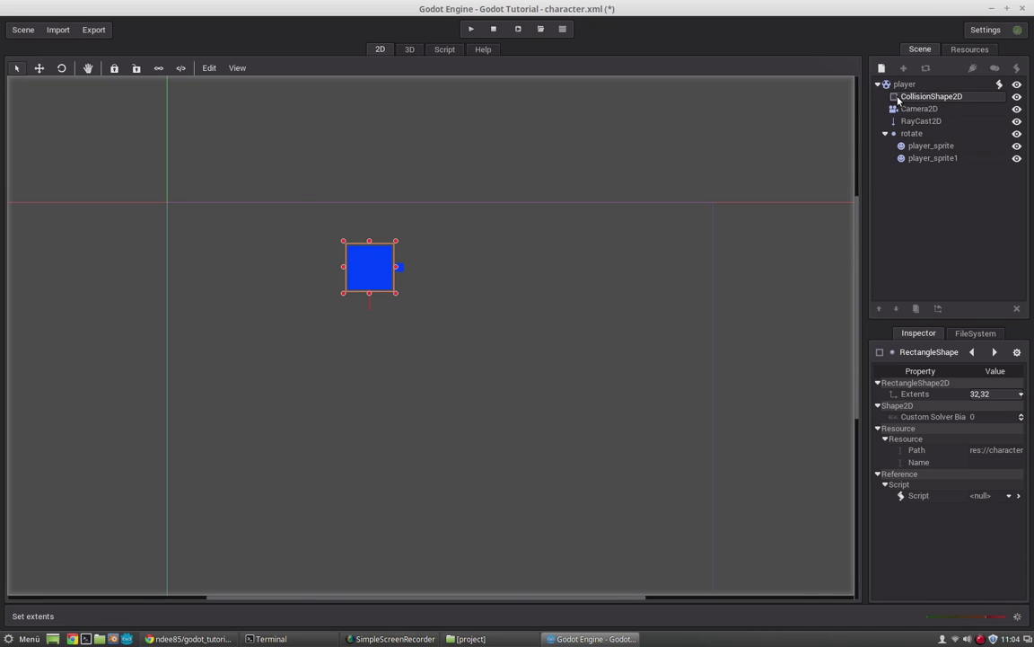
left_click(905, 84)
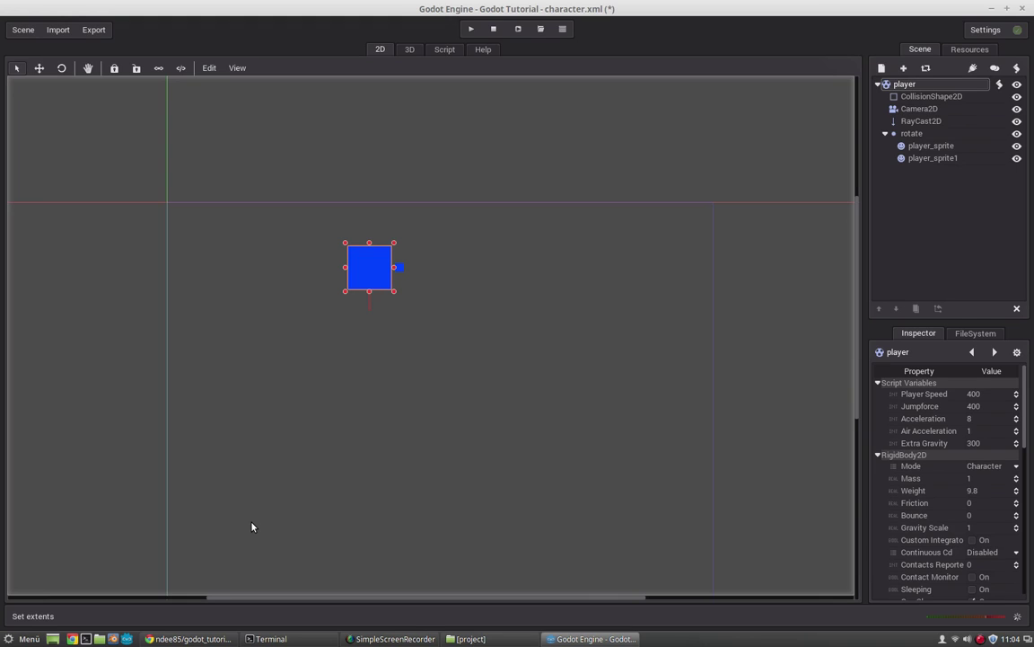
left_click(879, 84)
left_click(879, 84)
left_click_drag(1033, 422, 1027, 583)
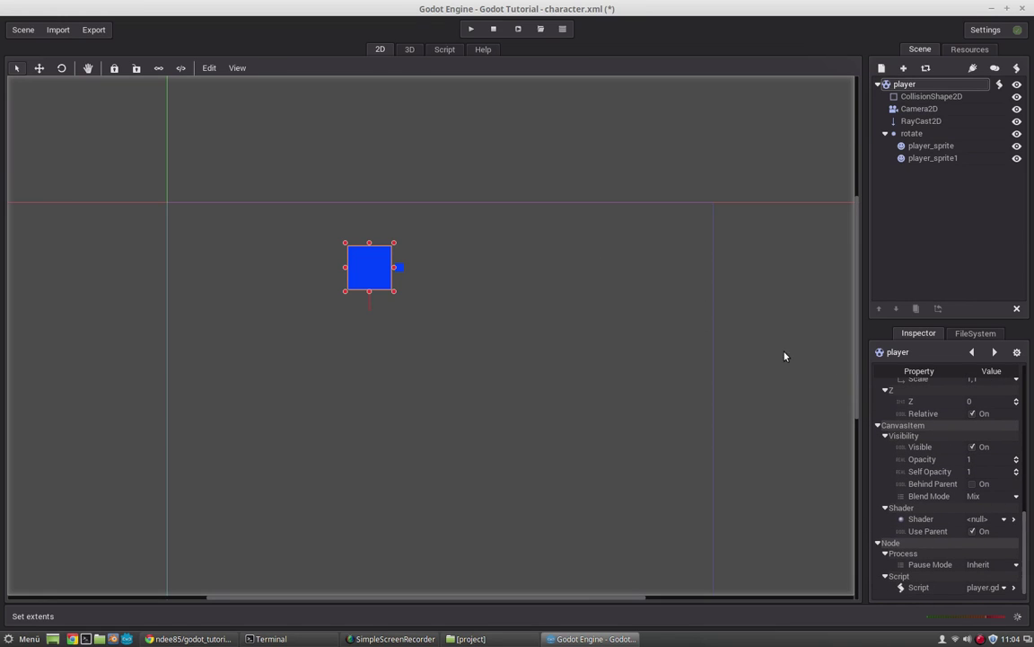
scroll(923, 476, "up", 5)
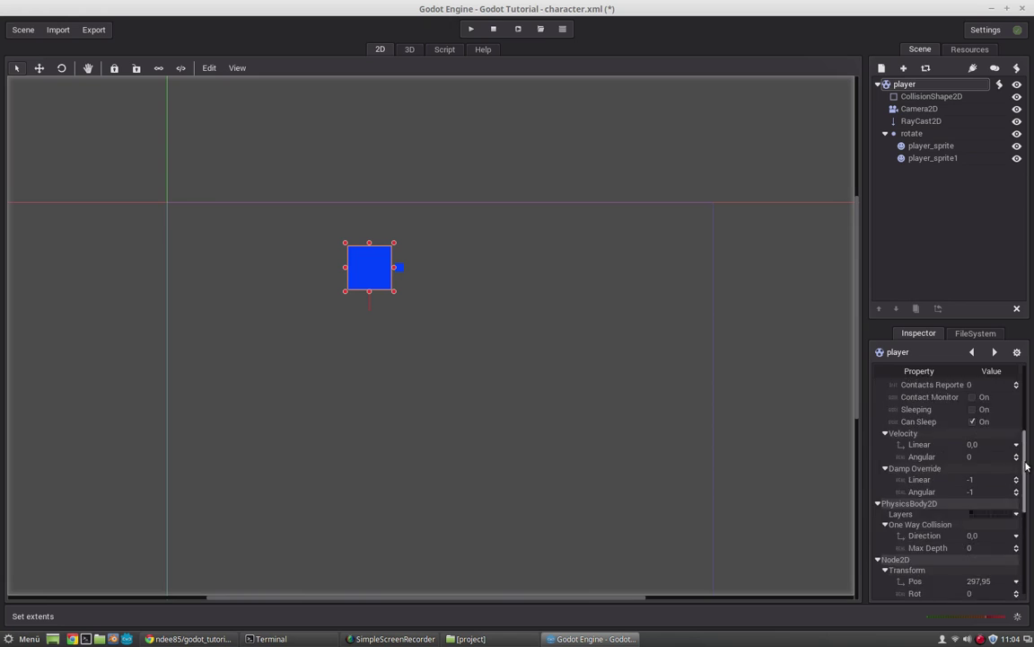
scroll(1027, 476, "down", 5)
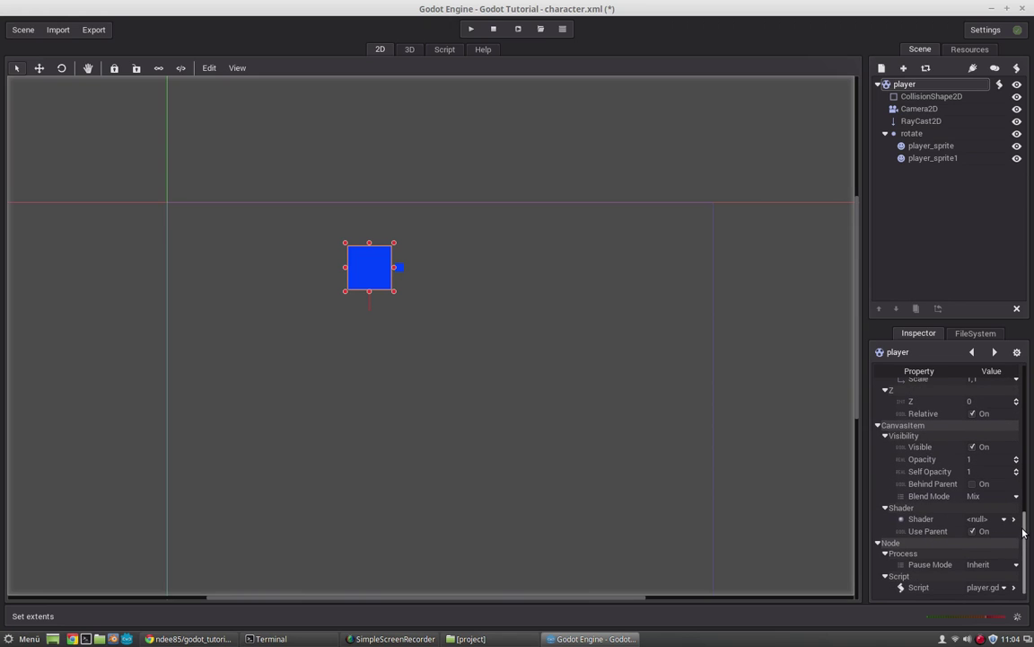
left_click_drag(1023, 532, 1024, 404)
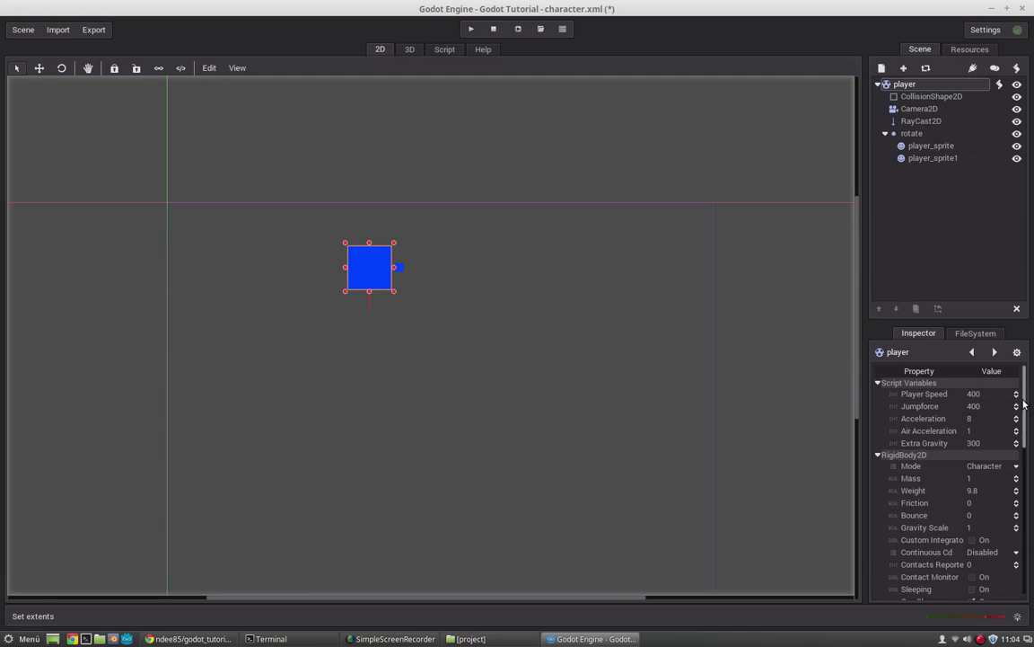
scroll(1024, 404, "down", 5)
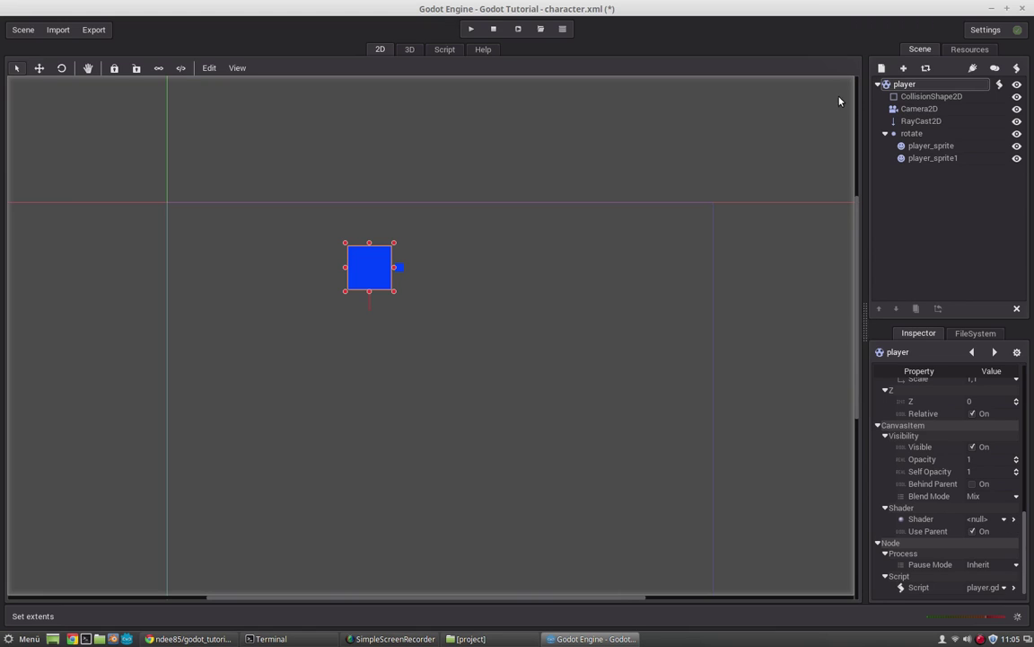
- Add an AnimationPlayer child node to the player by searching 'anim'
left_click(882, 69)
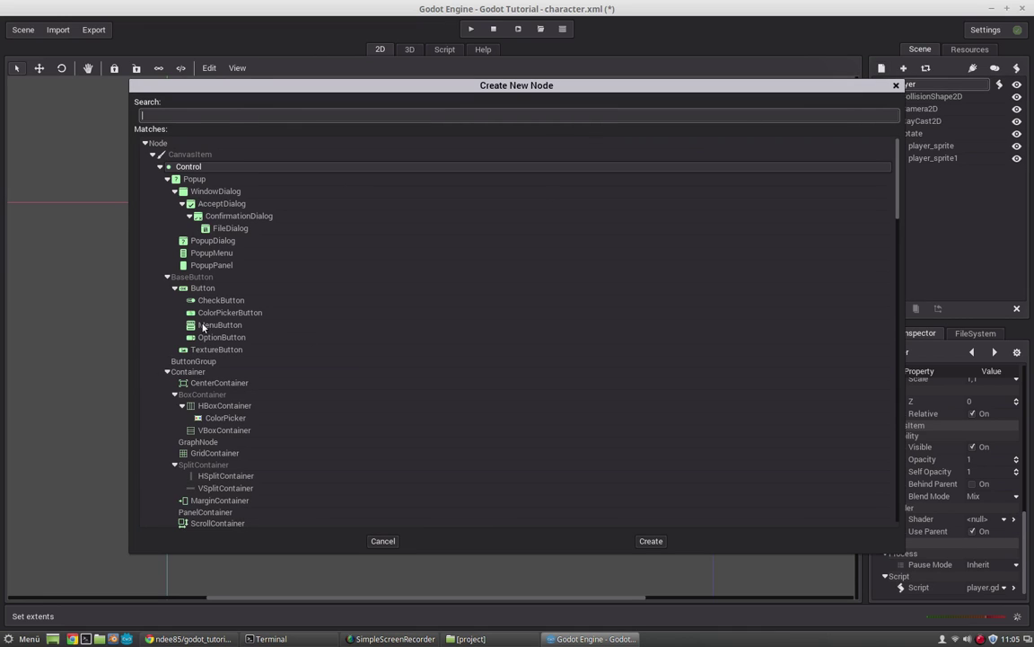
type("anim")
key("BackSpace")
key("BackSpace")
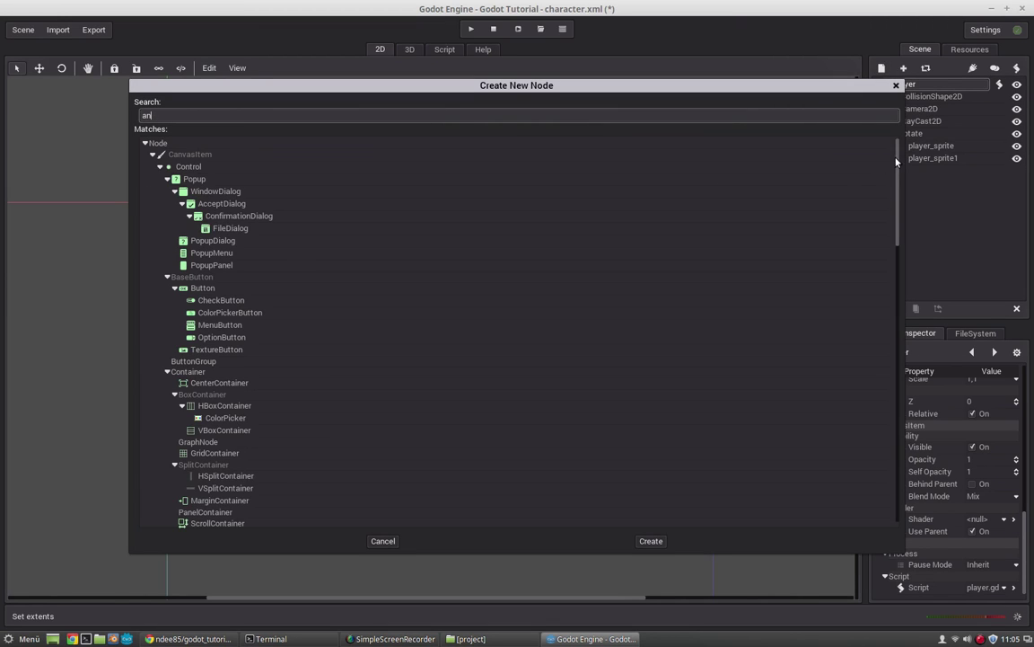
left_click_drag(897, 180, 891, 446)
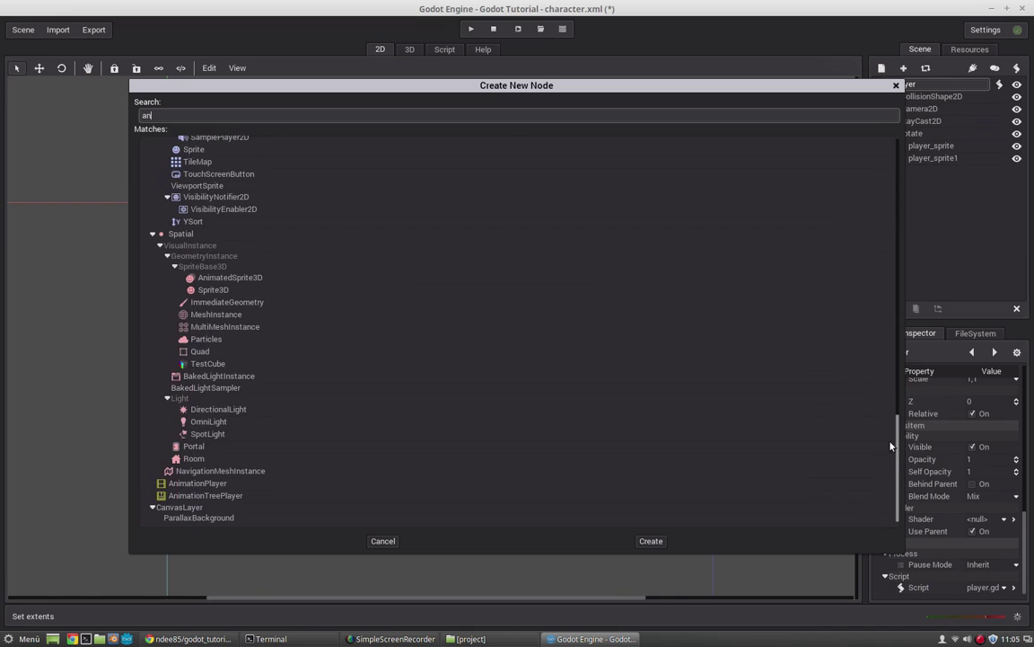
double_click(179, 484)
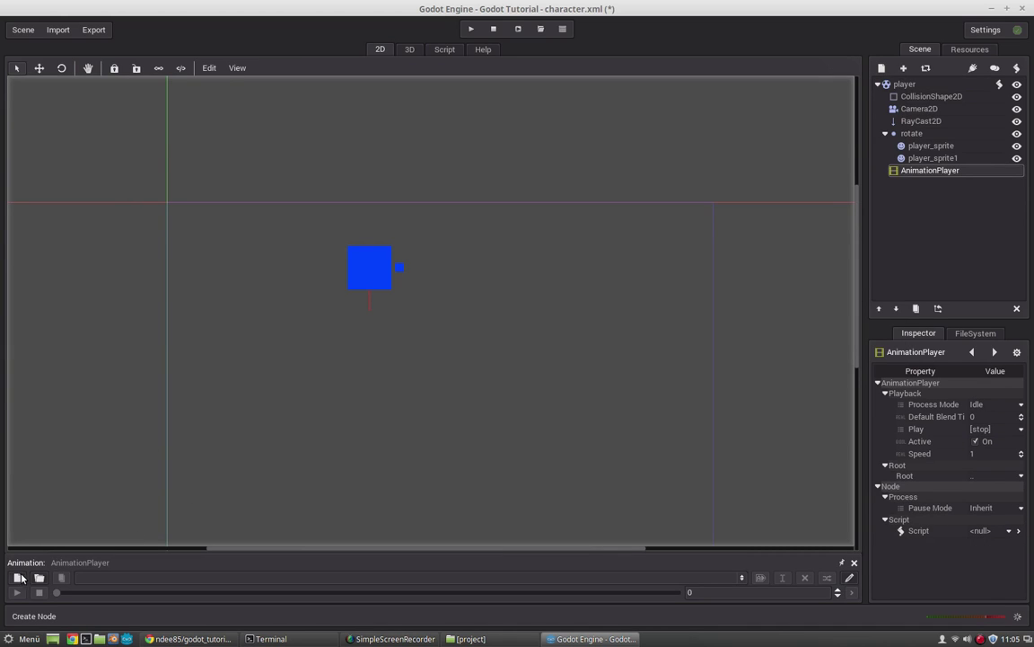
left_click(931, 170)
- Create a new animation named New Anim and show the scene's resources
left_click(16, 577)
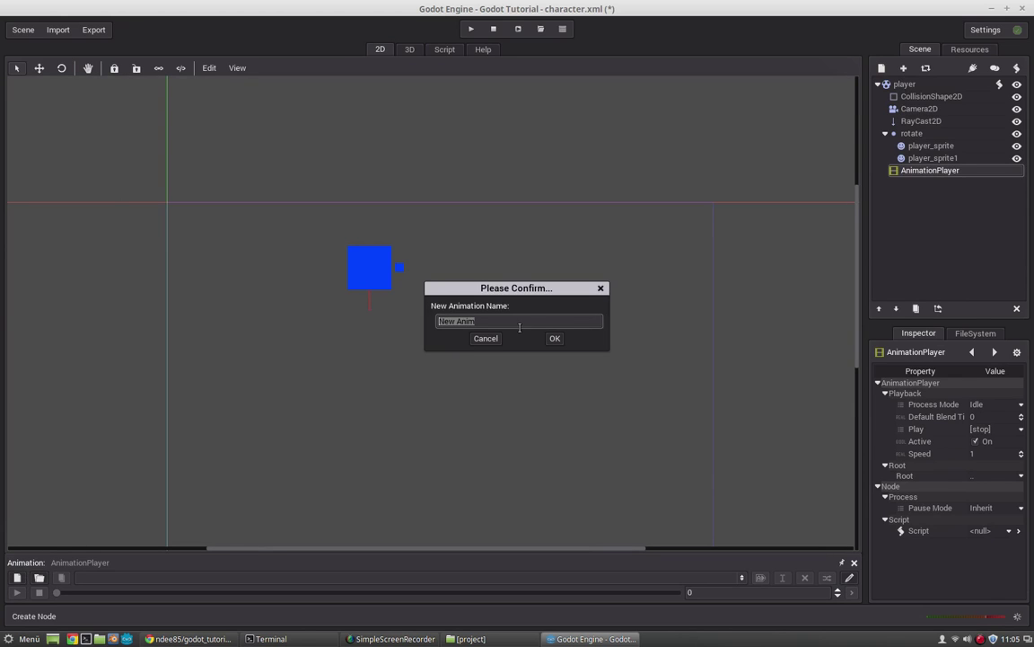
left_click(554, 338)
left_click(103, 580)
left_click(860, 594)
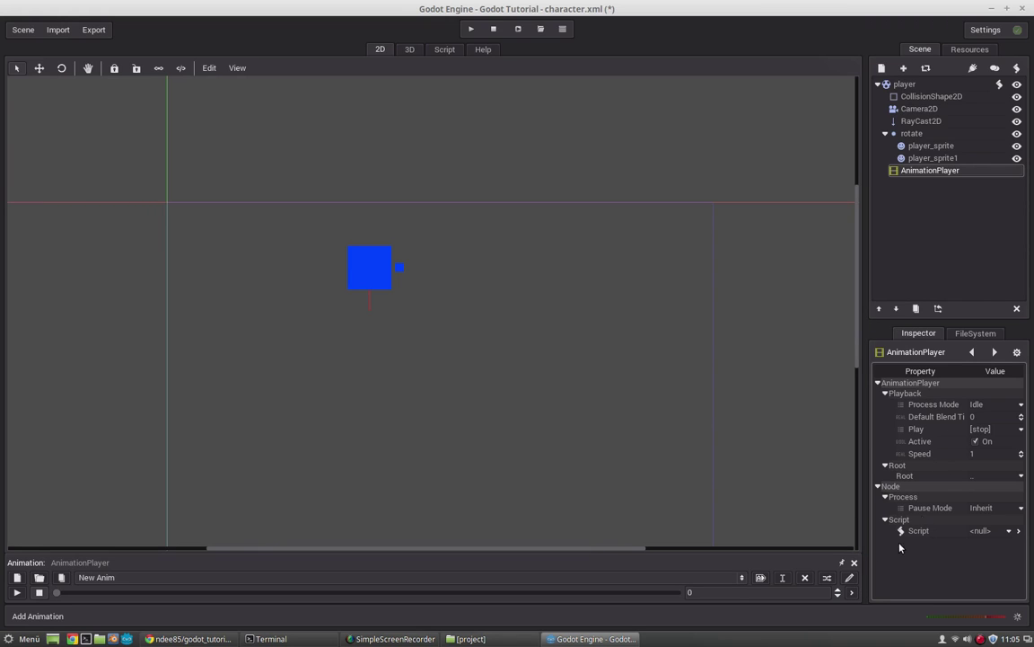
left_click(849, 577)
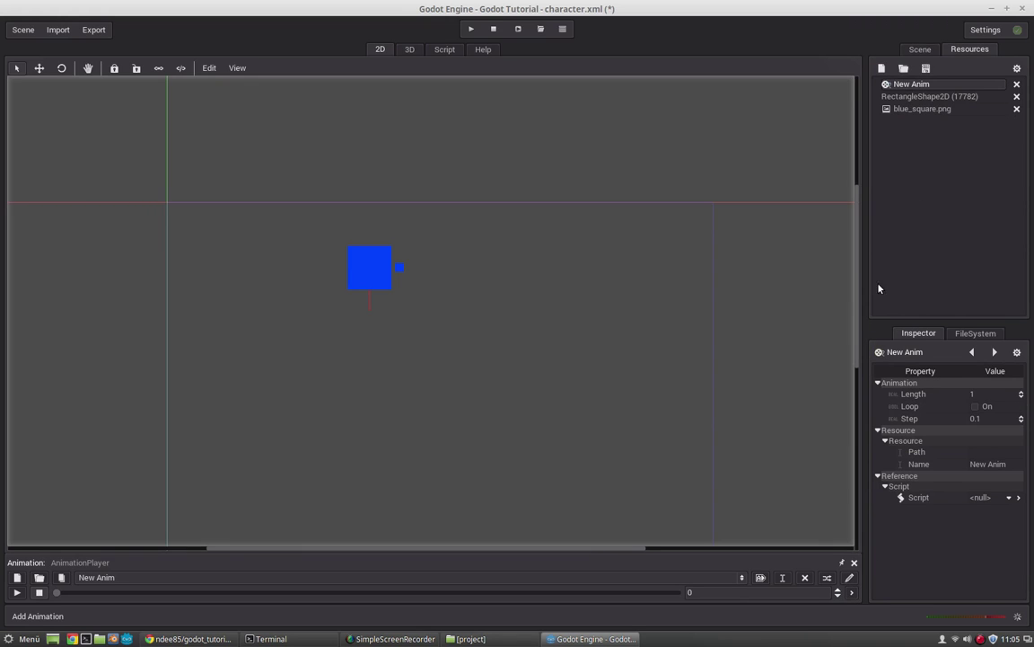
- Inspect RectangleShape2D and New Anim resources, then reopen RectangleShape2D with extents 32,32
left_click(929, 96)
left_click(912, 83)
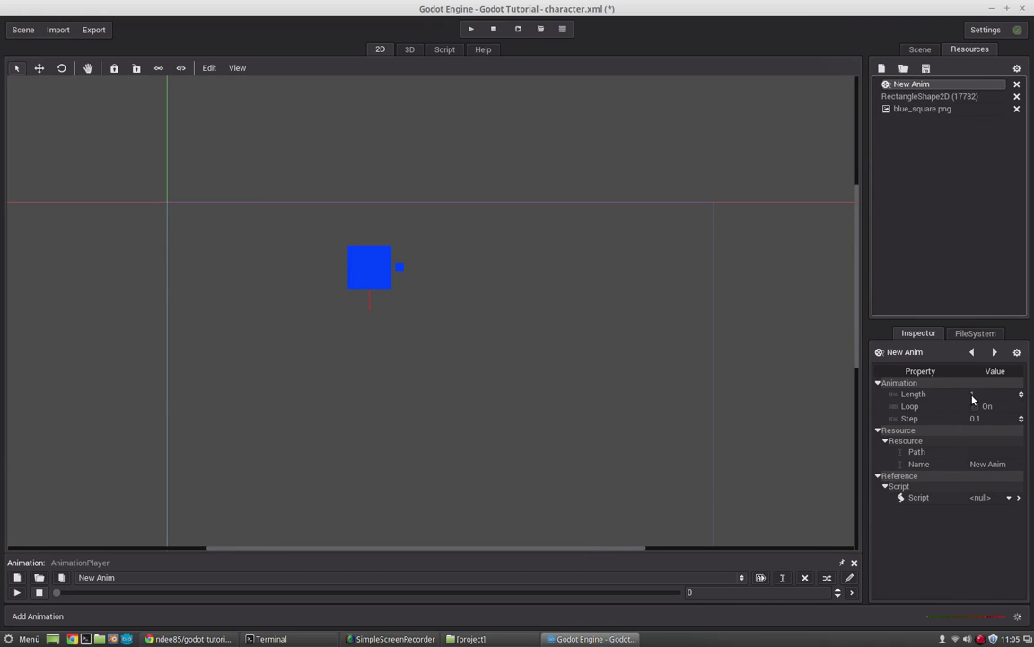
left_click(927, 68)
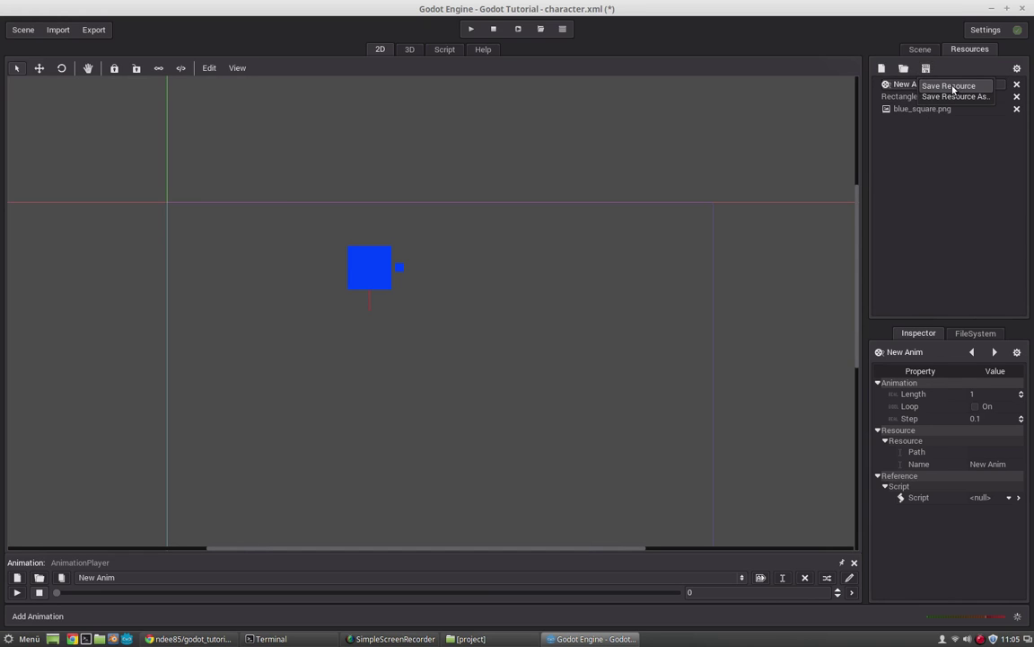
left_click(924, 49)
left_click(958, 53)
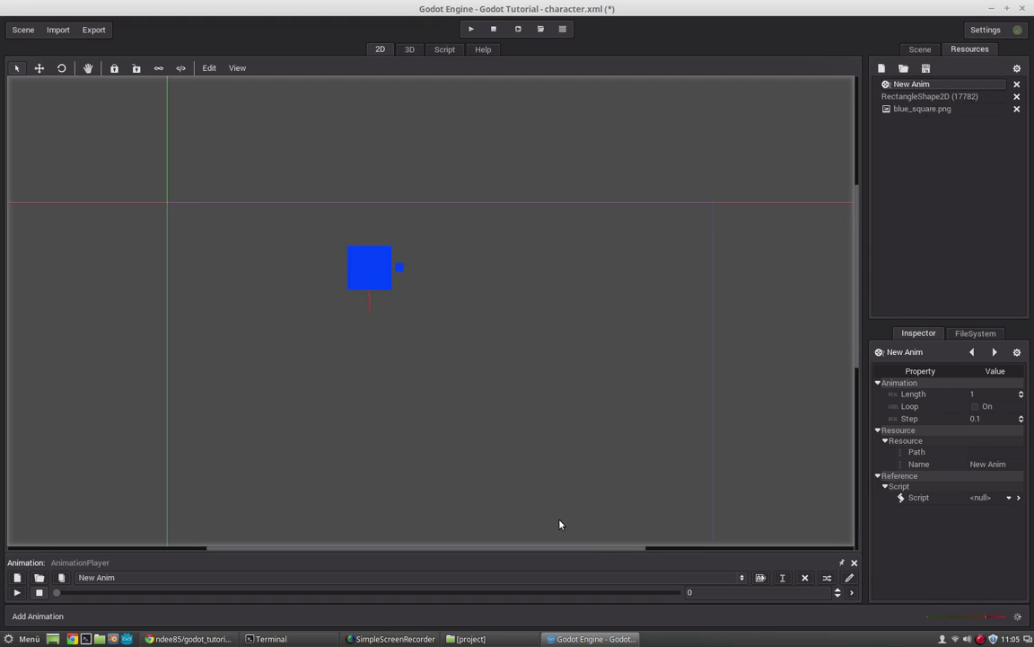
left_click(973, 354)
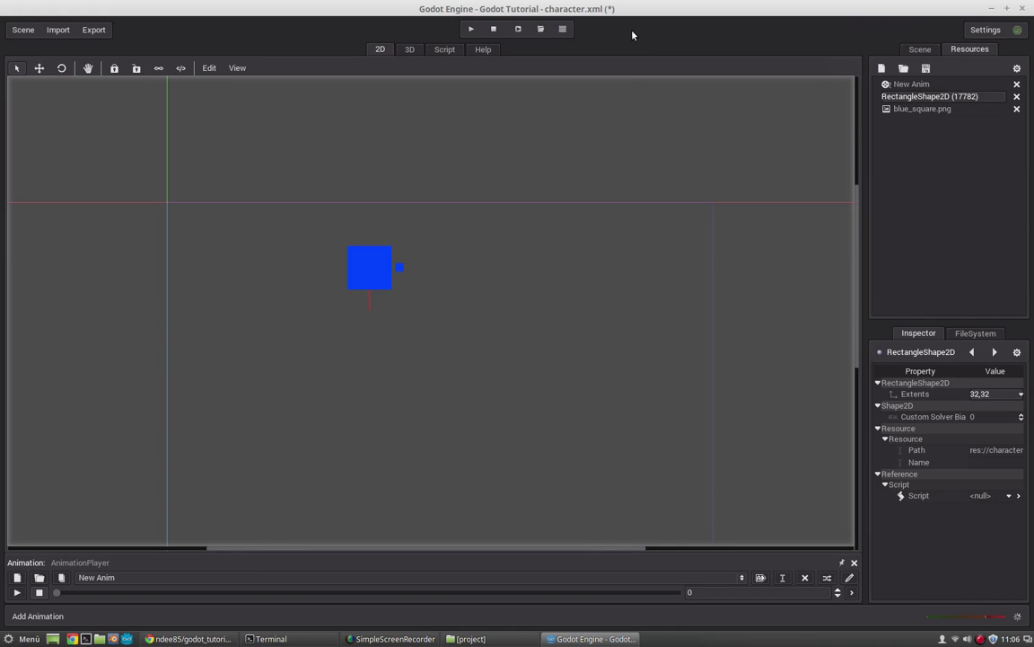
- Return to the player scene, then launch the Project Manager and select the gBot project
left_click(923, 51)
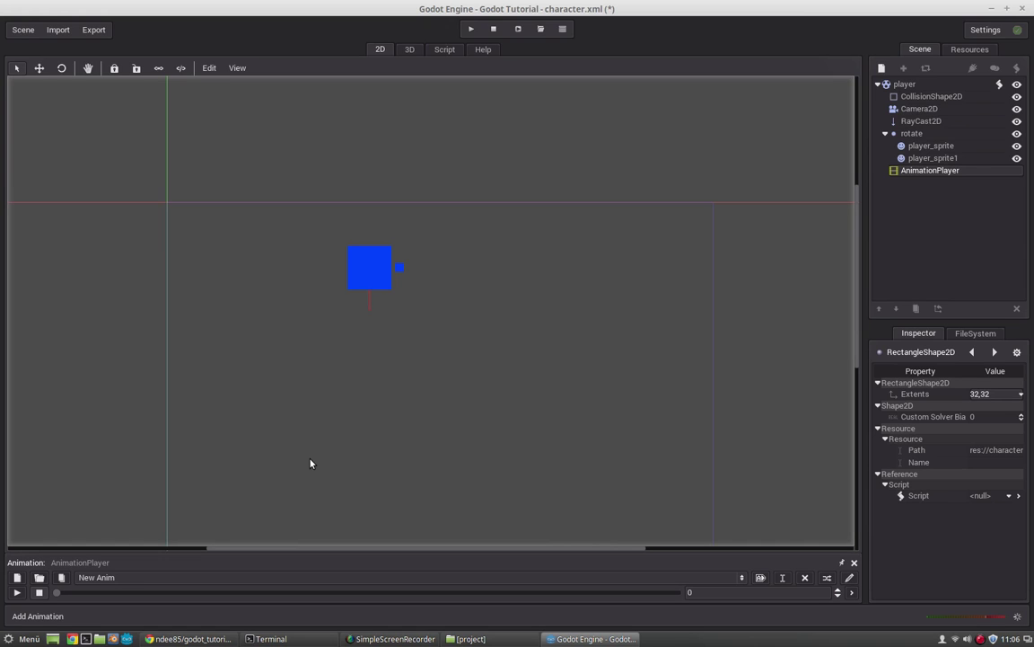
left_click(127, 638)
left_click(148, 139)
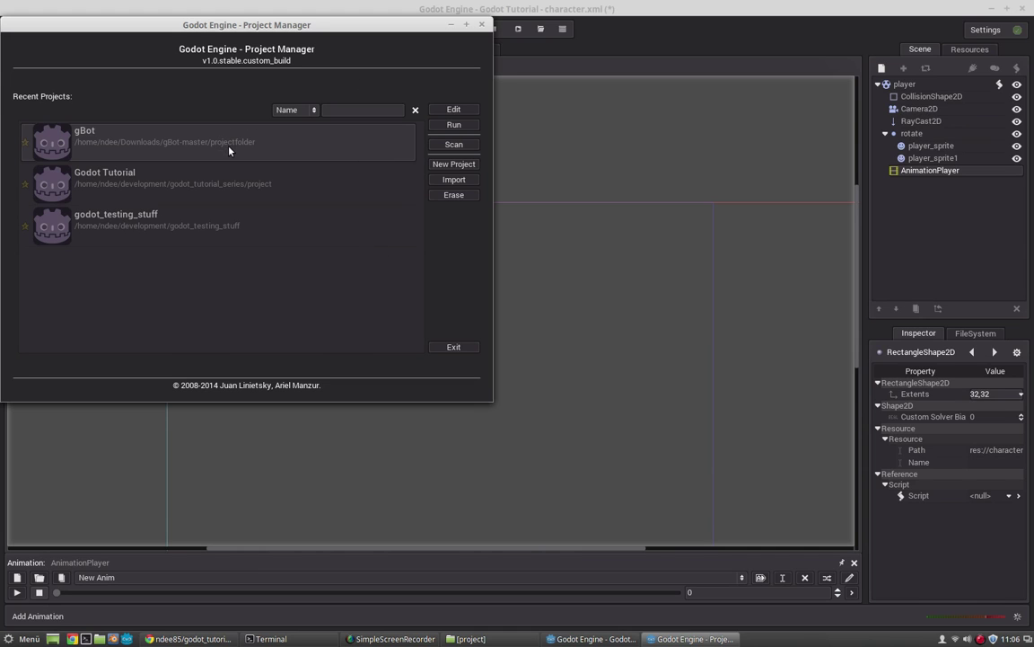
- Open gBot in a maximized editor and zoom onto the robot in level_01, then bring up the GitHub repository page
double_click(281, 153)
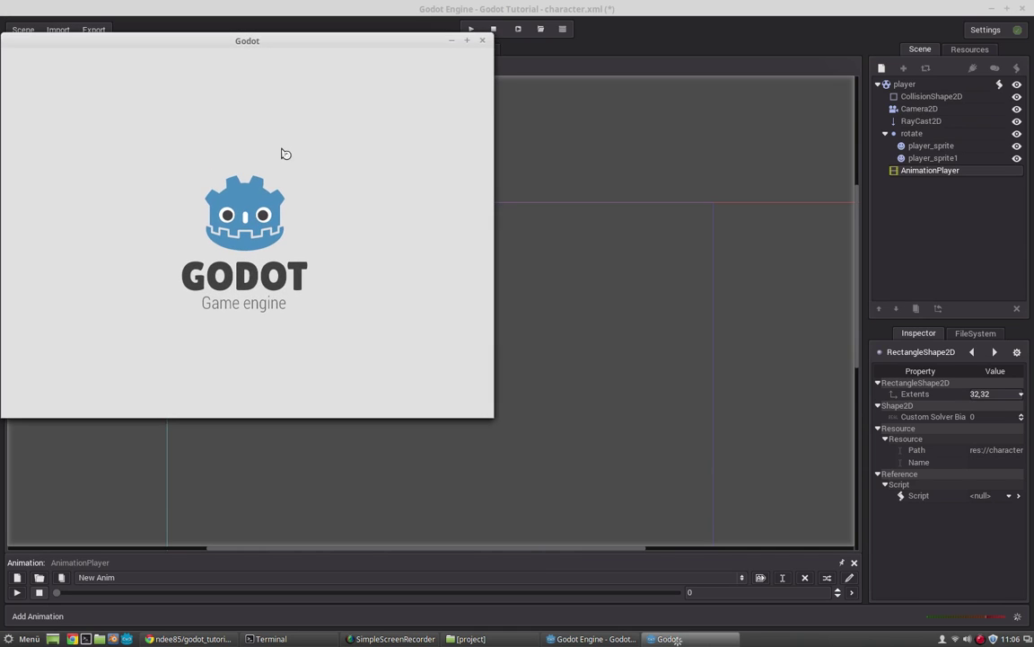
double_click(306, 41)
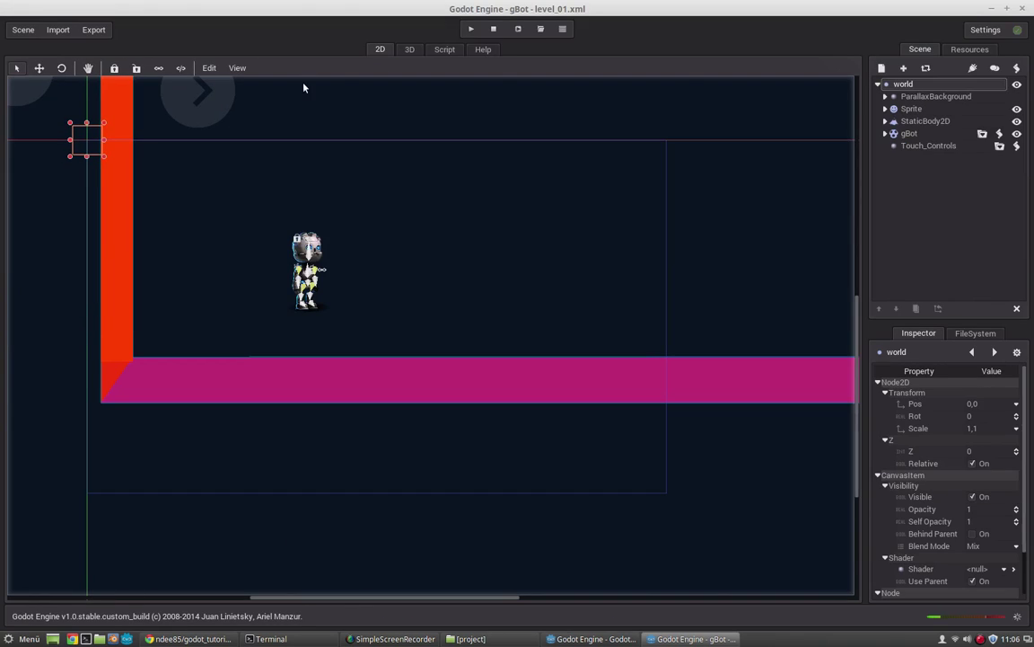
scroll(307, 270, "up", 6)
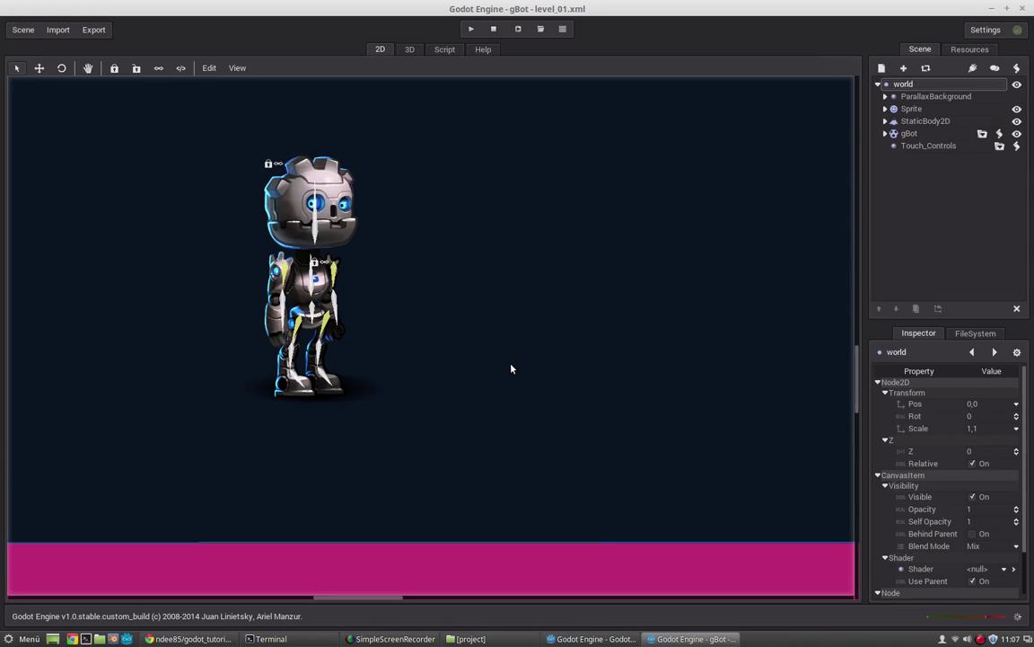
left_click(218, 641)
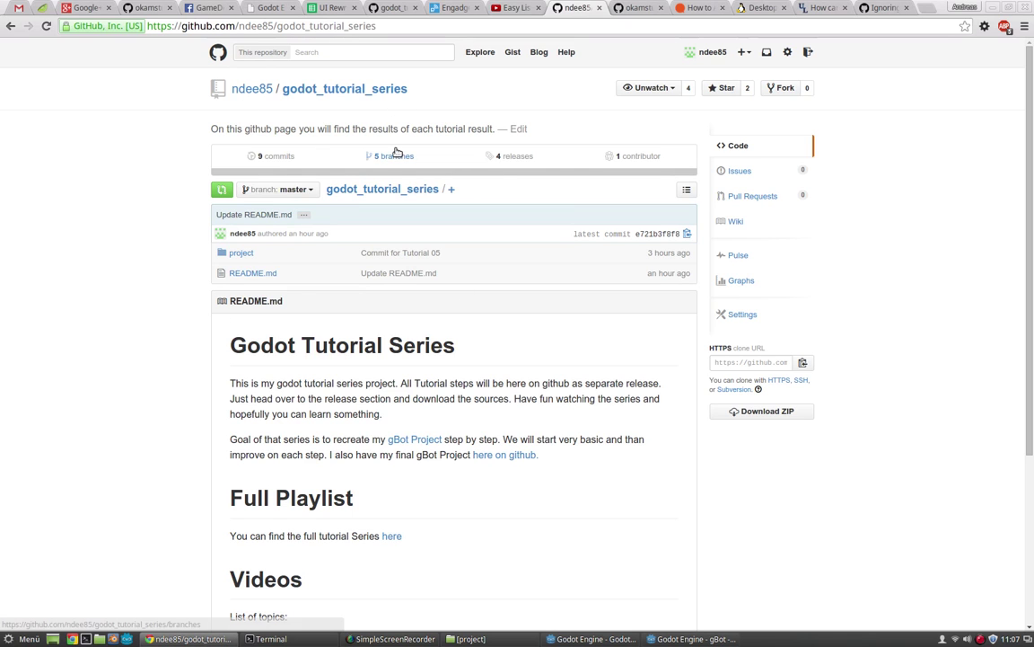
- Look over the godot_tutorial_series repository page and its Godot Tutorial Series heading
scroll(418, 231, "down", 1)
scroll(419, 231, "up", 1)
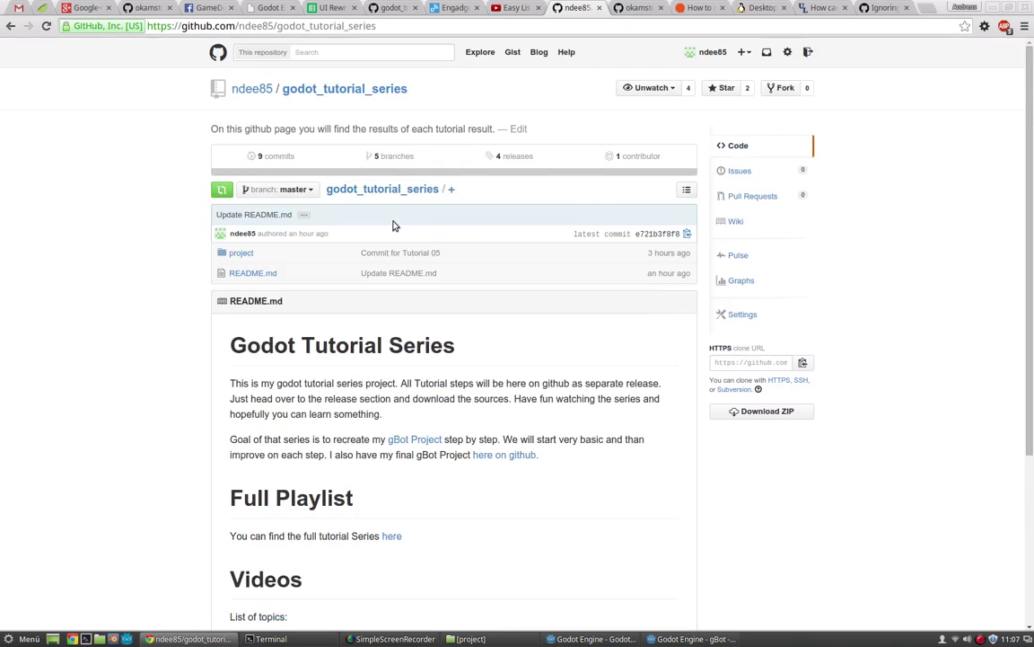
left_click_drag(228, 347, 504, 365)
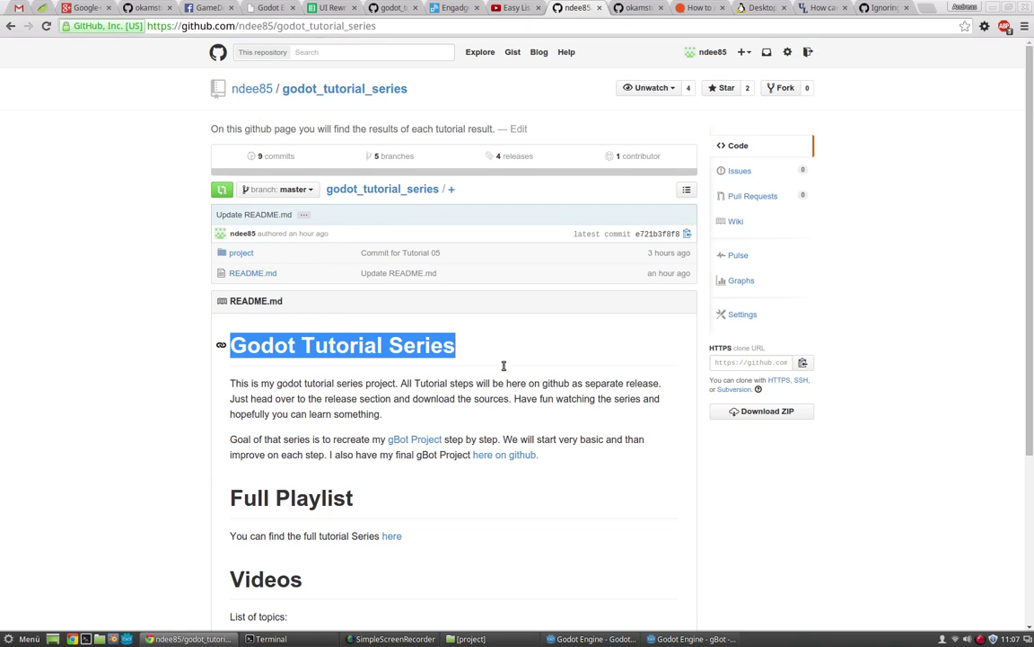
left_click(465, 355)
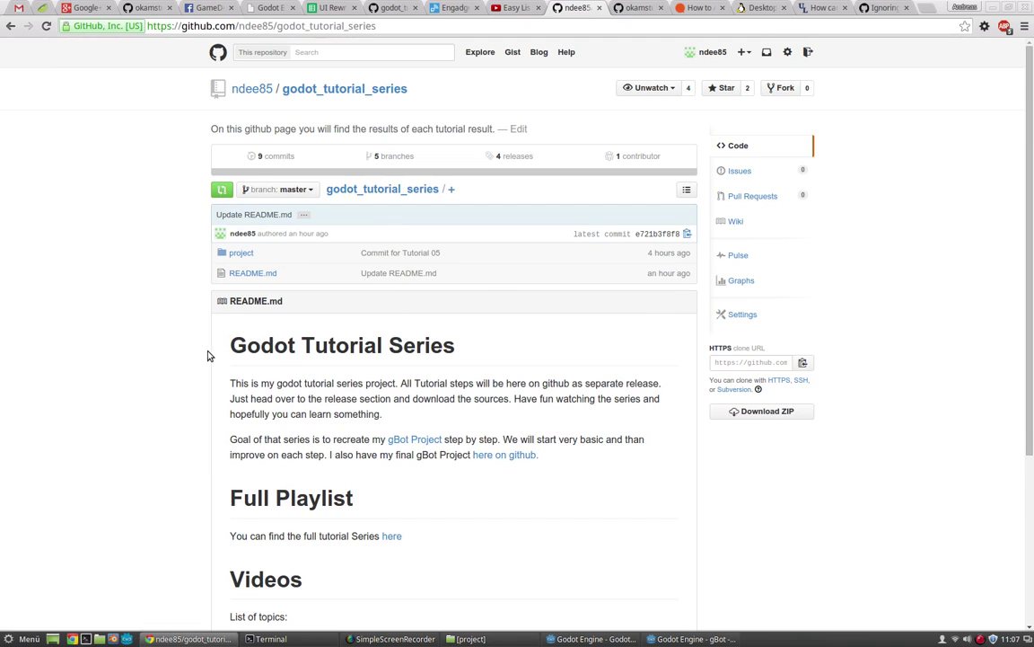
scroll(173, 411, "down", 3)
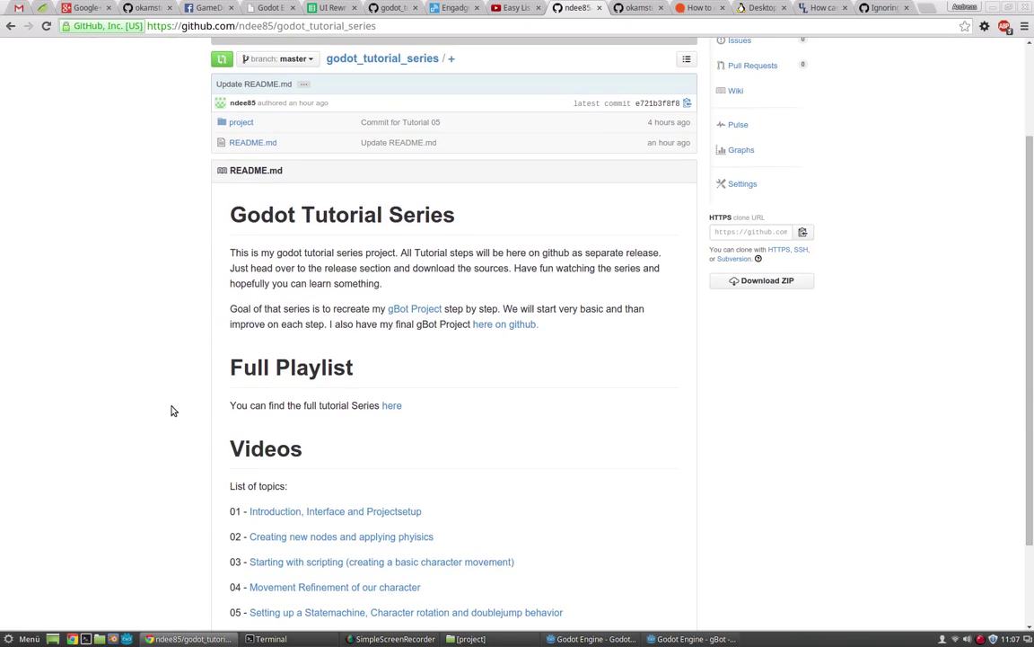
scroll(174, 410, "up", 3)
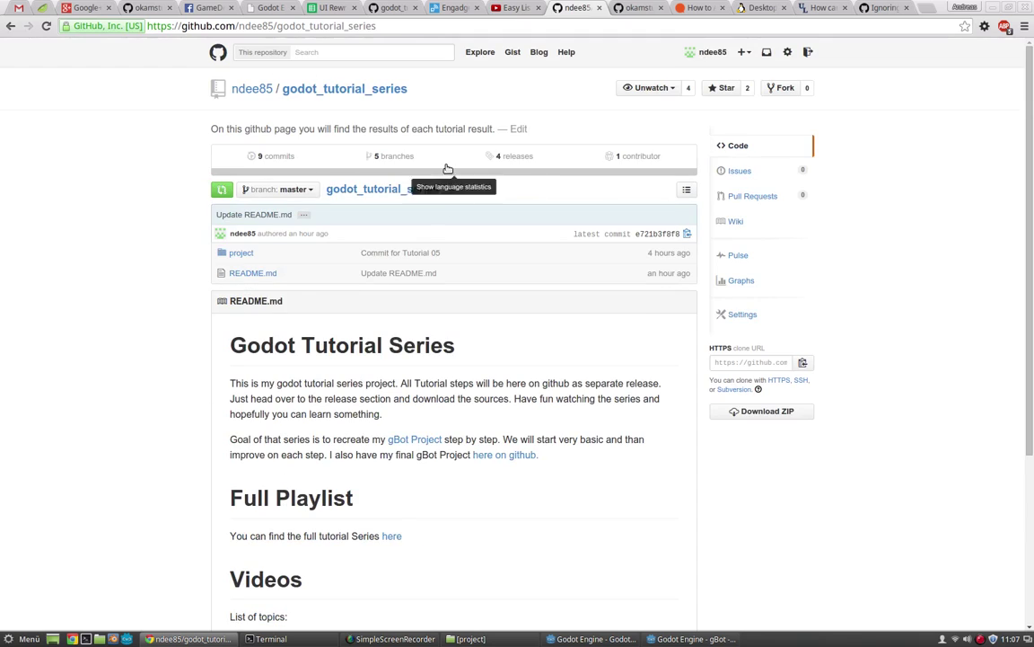
- Browse the 4 releases, Tutorial 05 down to Tutorial 02, then return to Godot's character scene
left_click(515, 159)
scroll(434, 342, "down", 6)
scroll(433, 343, "down", 10)
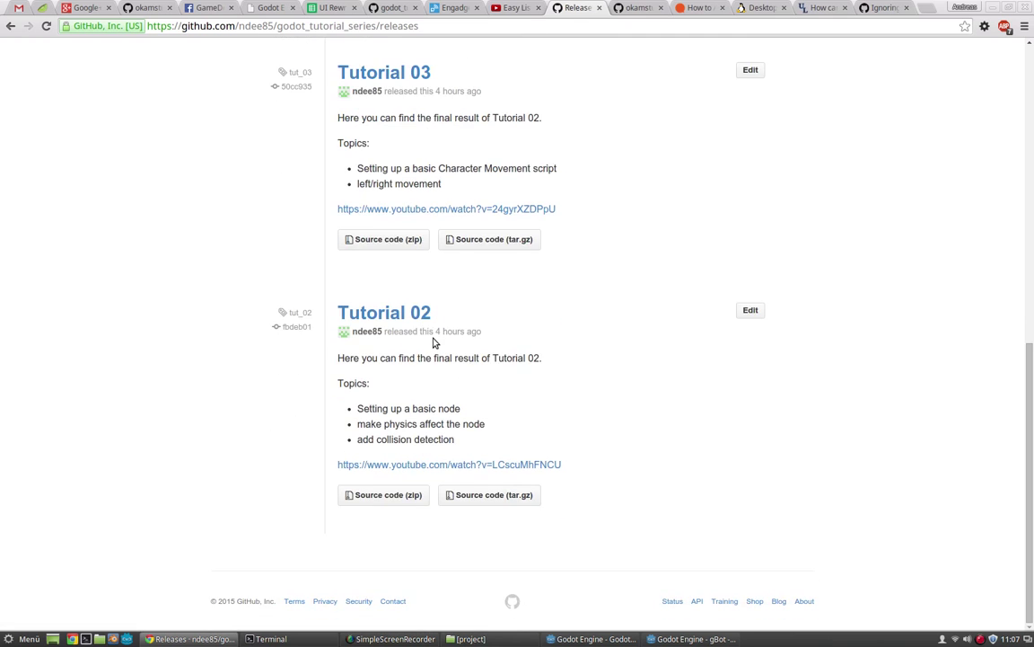
scroll(434, 342, "up", 16)
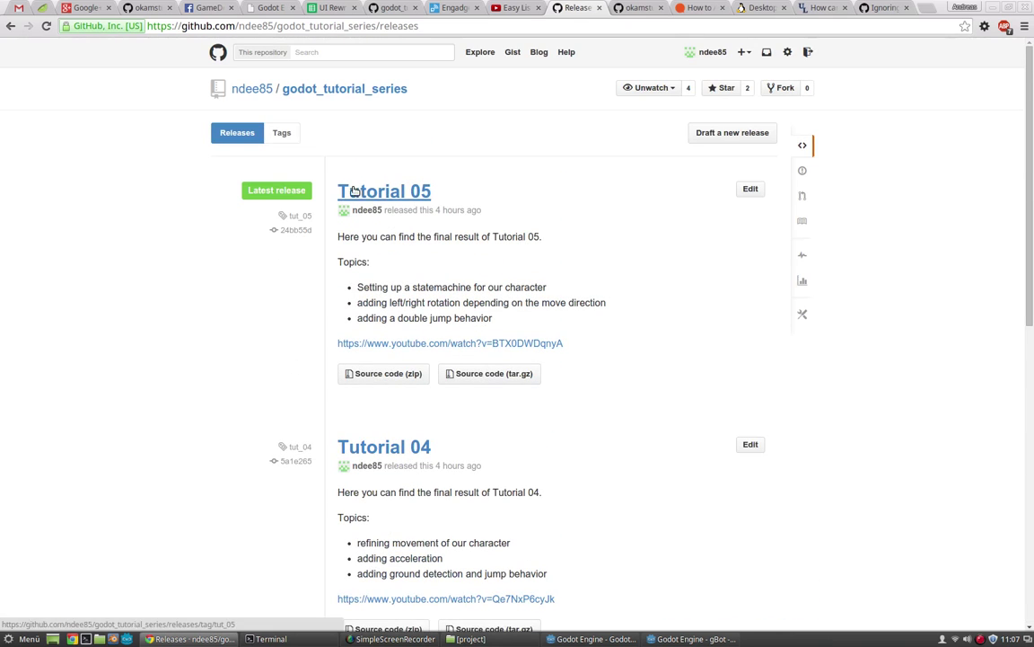
scroll(529, 270, "down", 14)
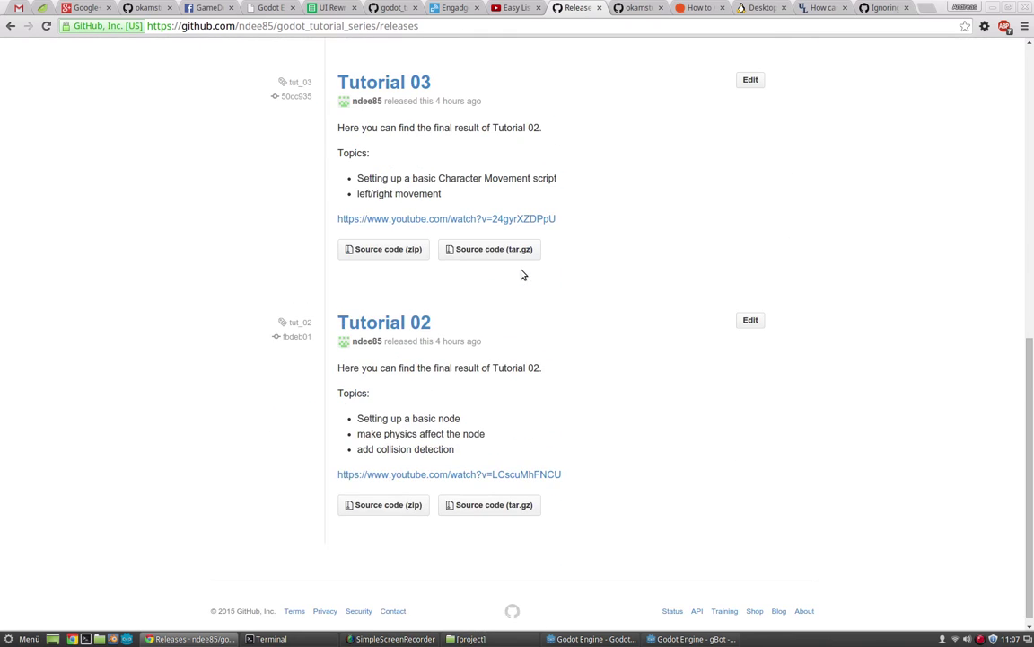
scroll(524, 274, "up", 14)
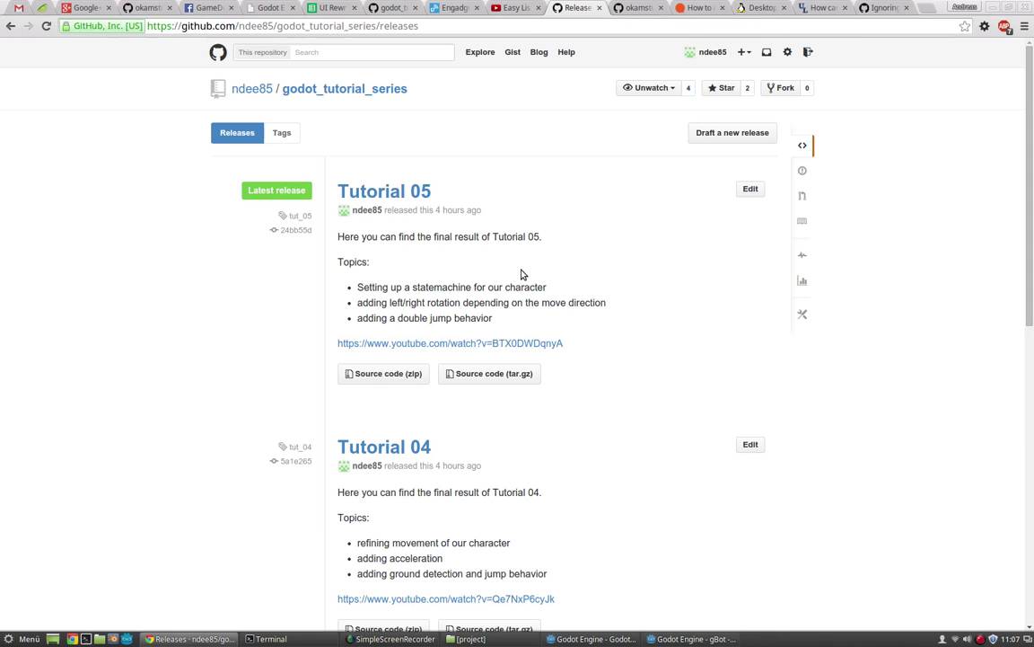
left_click(620, 638)
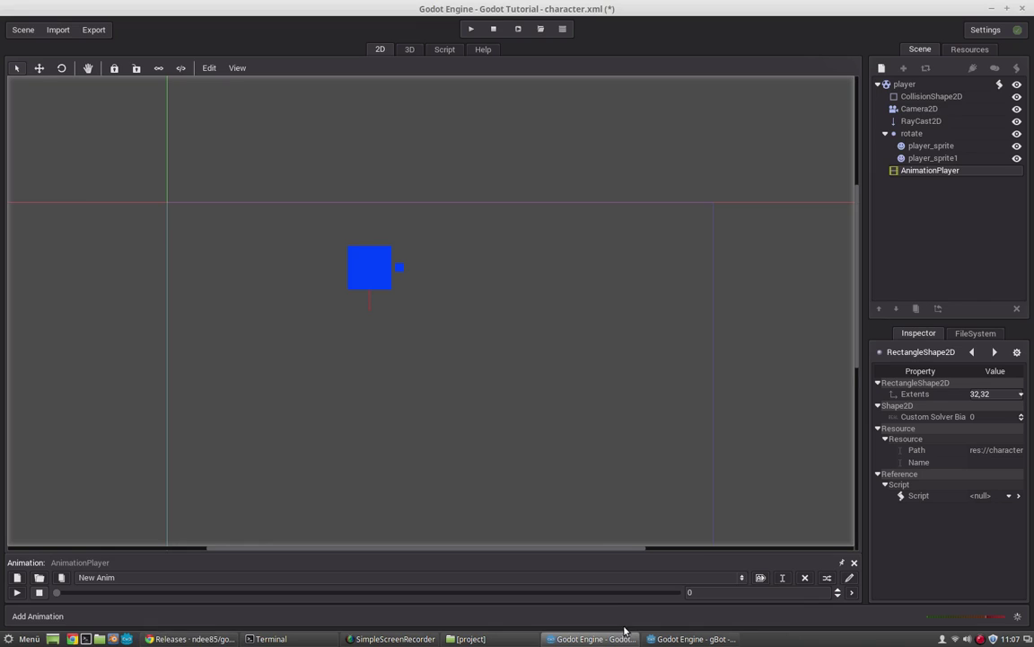